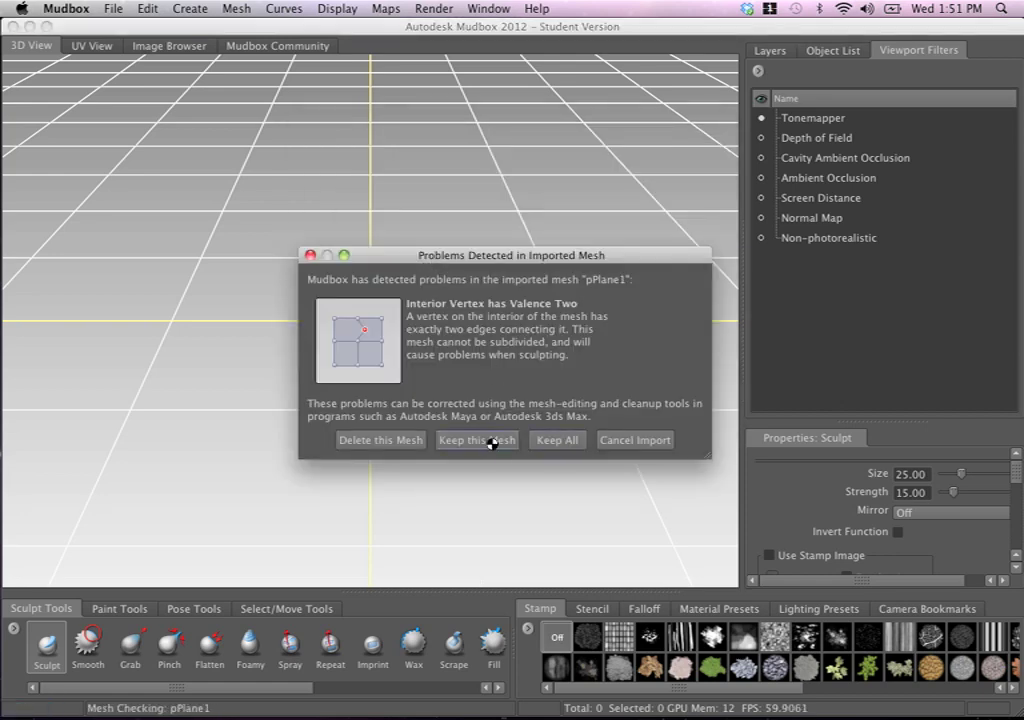
Keep the imported mesh pPlane1 despite its detected problems and subdivide the pistol model twice, up to level 2
left_click(475, 440)
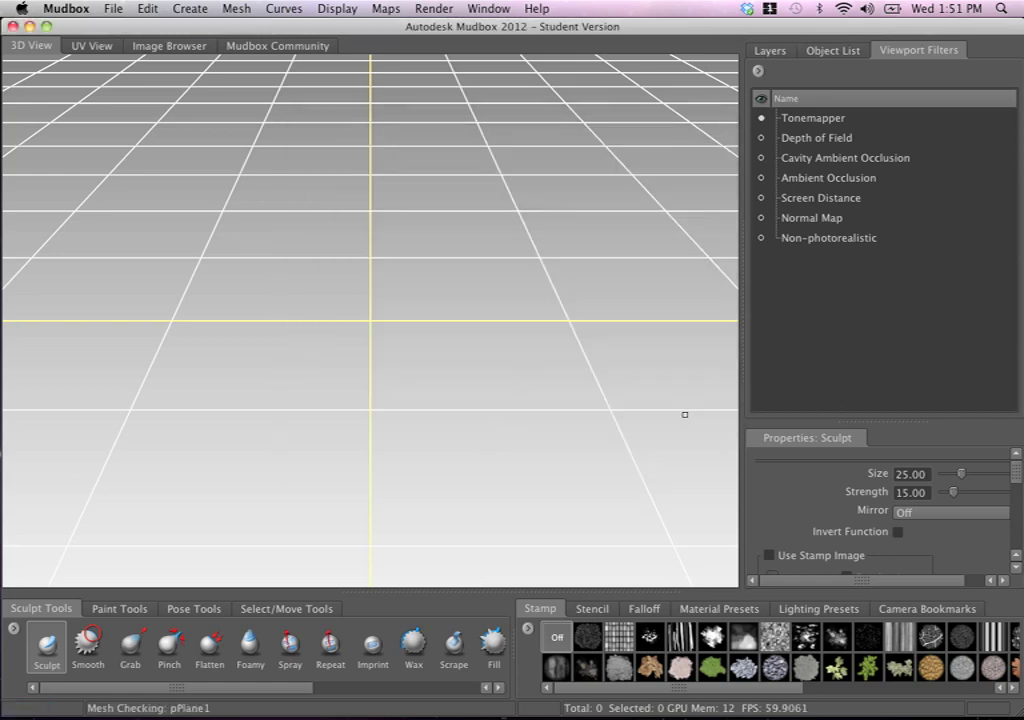
left_click_drag(473, 297, 235, 325, "alt")
right_click_drag(235, 325, 482, 350, "alt")
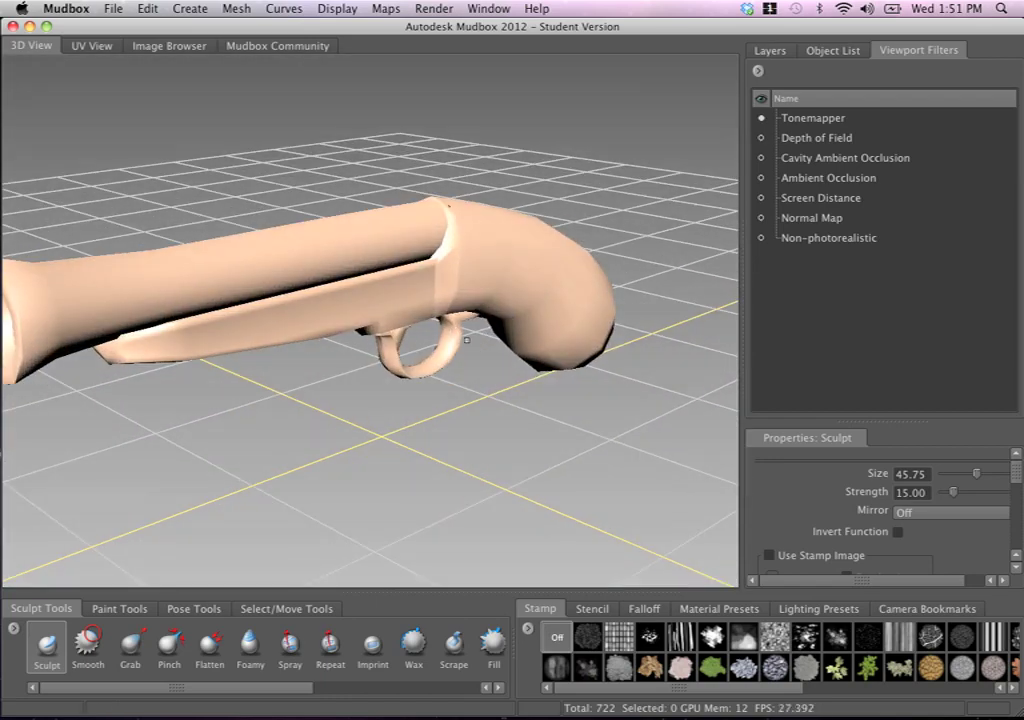
middle_click_drag(482, 350, 545, 345, "alt")
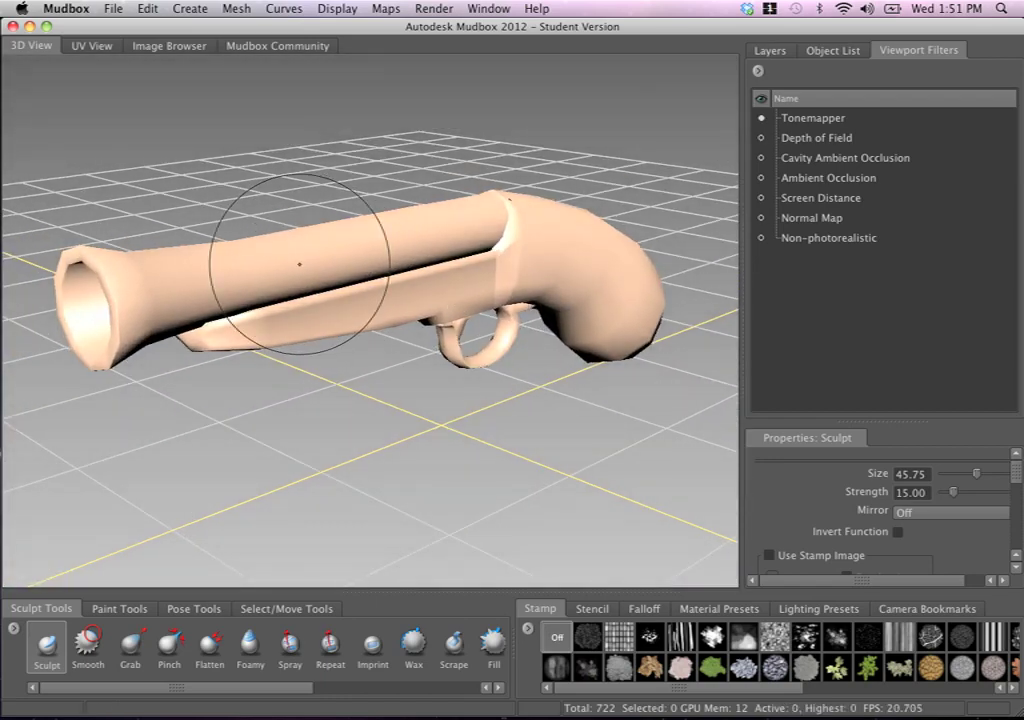
key("shift+d")
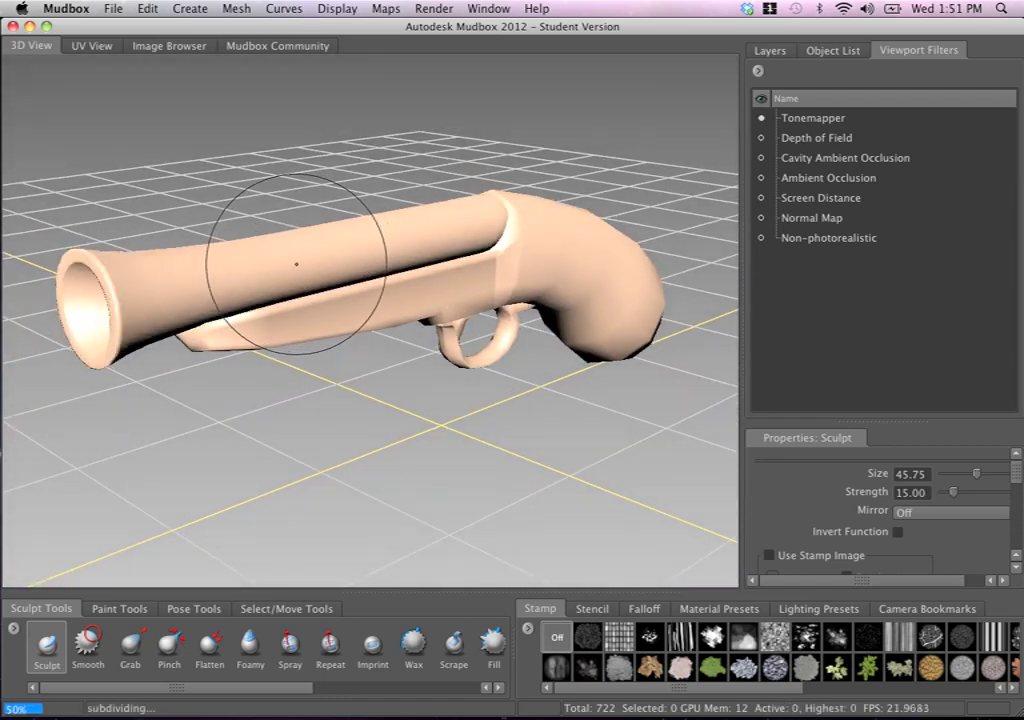
key("shift+d")
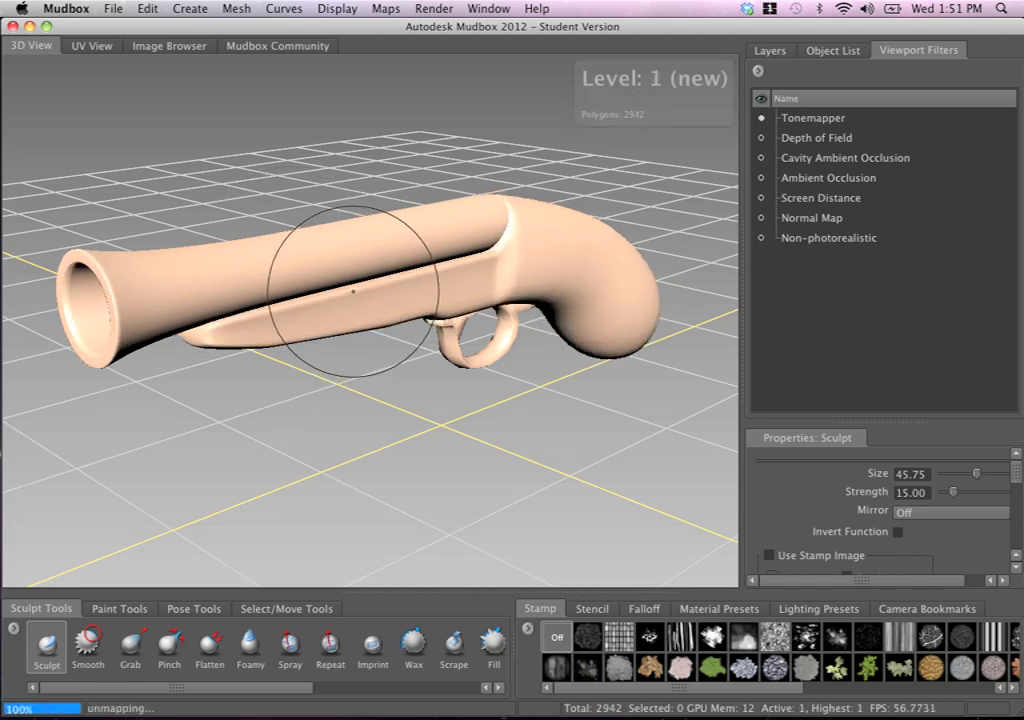
Hide the trigger guard object pPlane1 in the object list
left_click(814, 52)
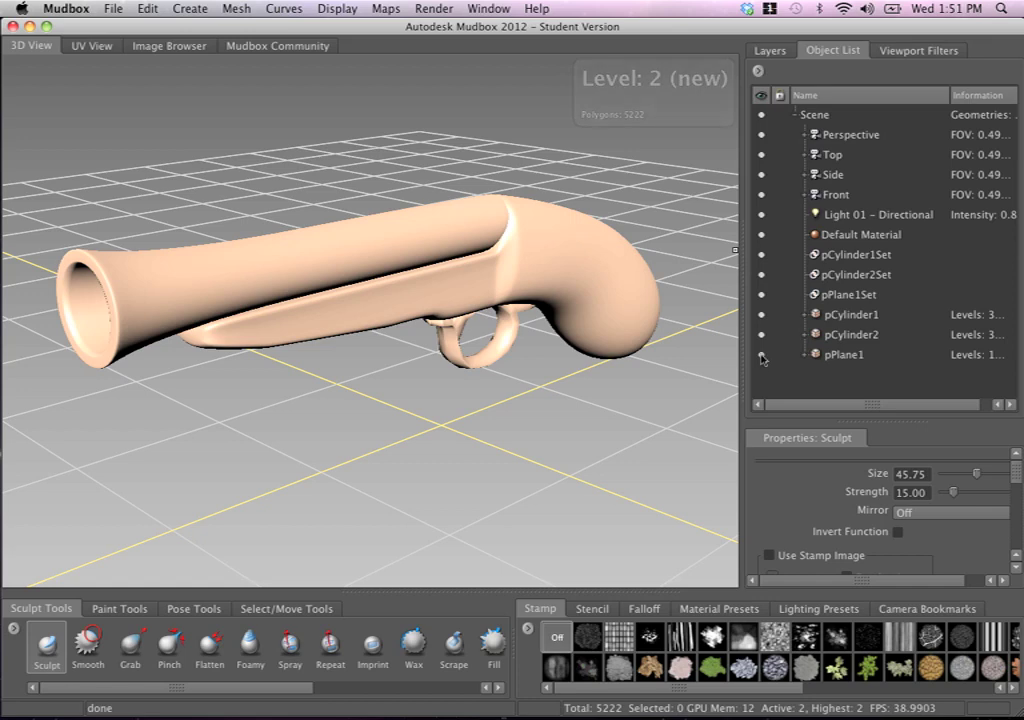
left_click(761, 356)
Assign a new Mudbox Material to the pistol's barrel
right_click_drag(446, 297, 405, 235, "alt")
middle_click_drag(240, 252, 424, 254, "alt")
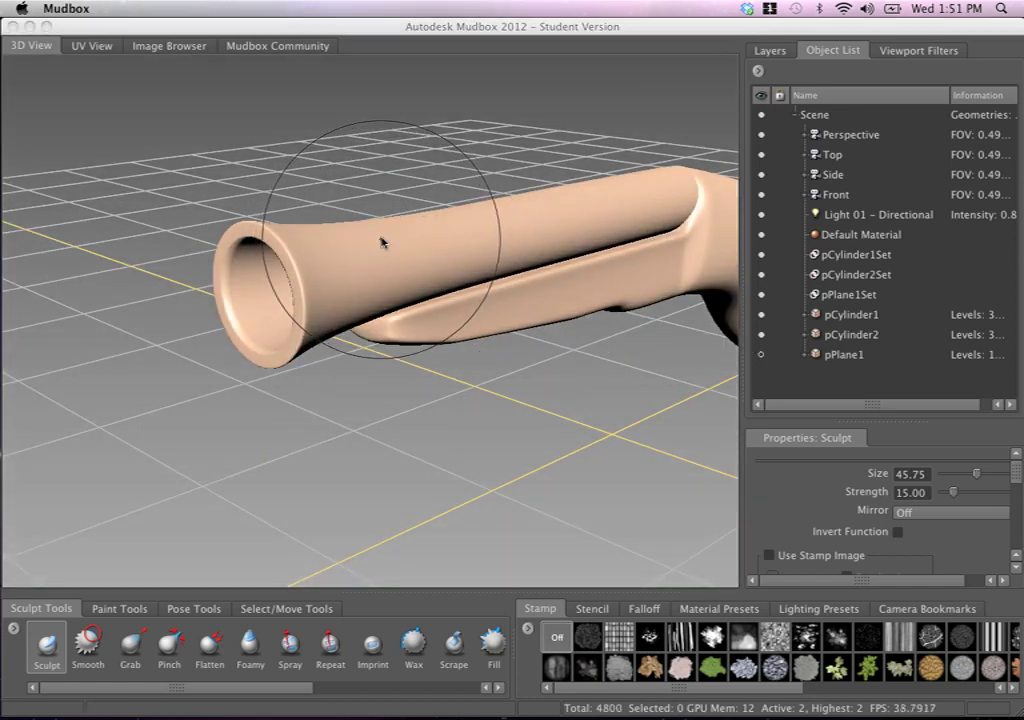
right_click_drag(381, 241, 400, 318)
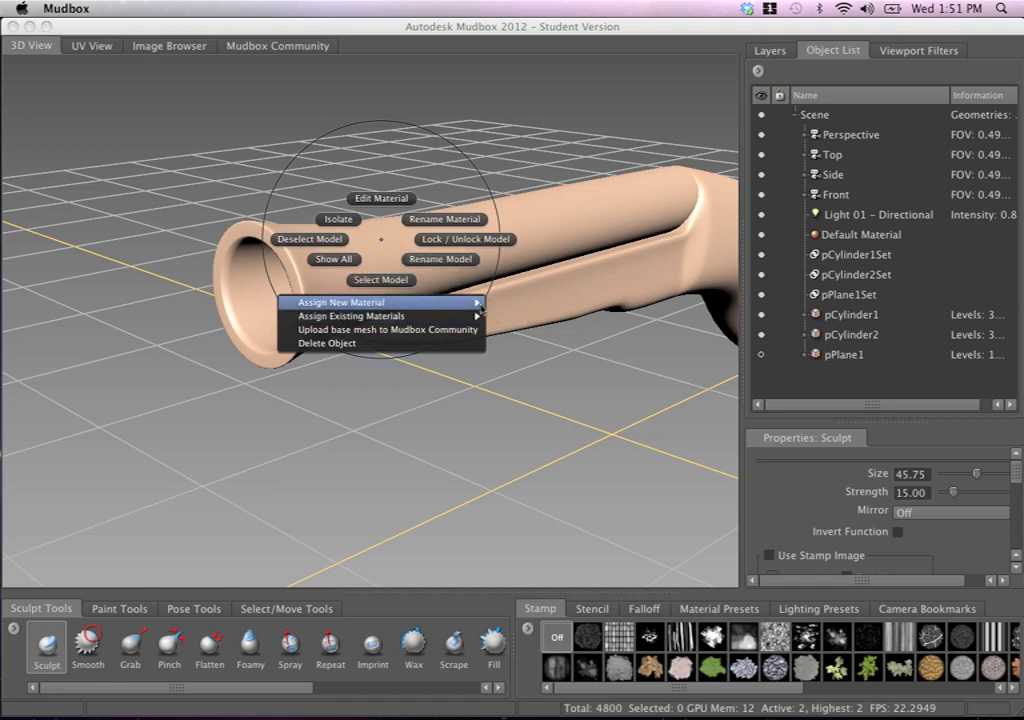
mouse_move(476, 303)
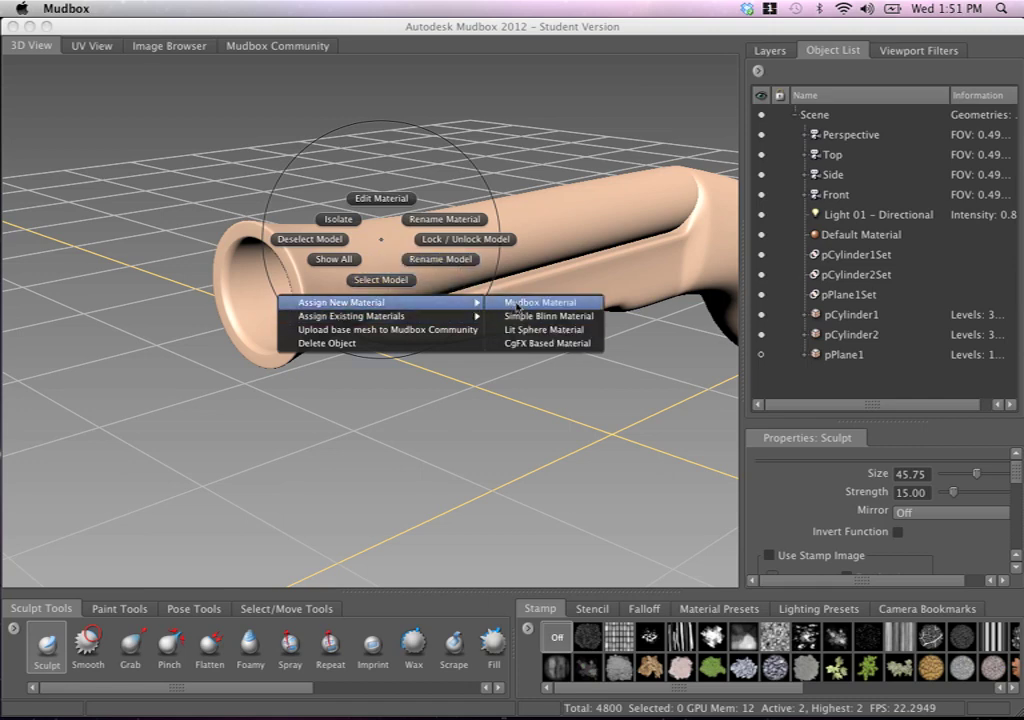
left_click(525, 302)
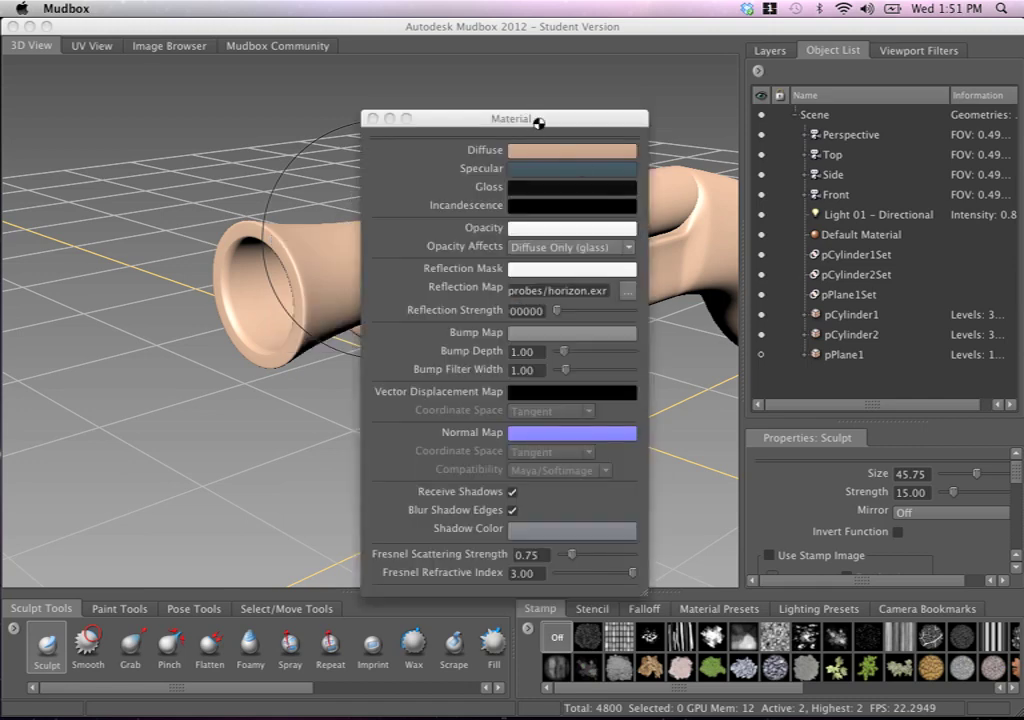
Set the barrel material's diffuse color to light gray and close its material settings
left_click(548, 150)
left_click_drag(494, 376, 478, 403)
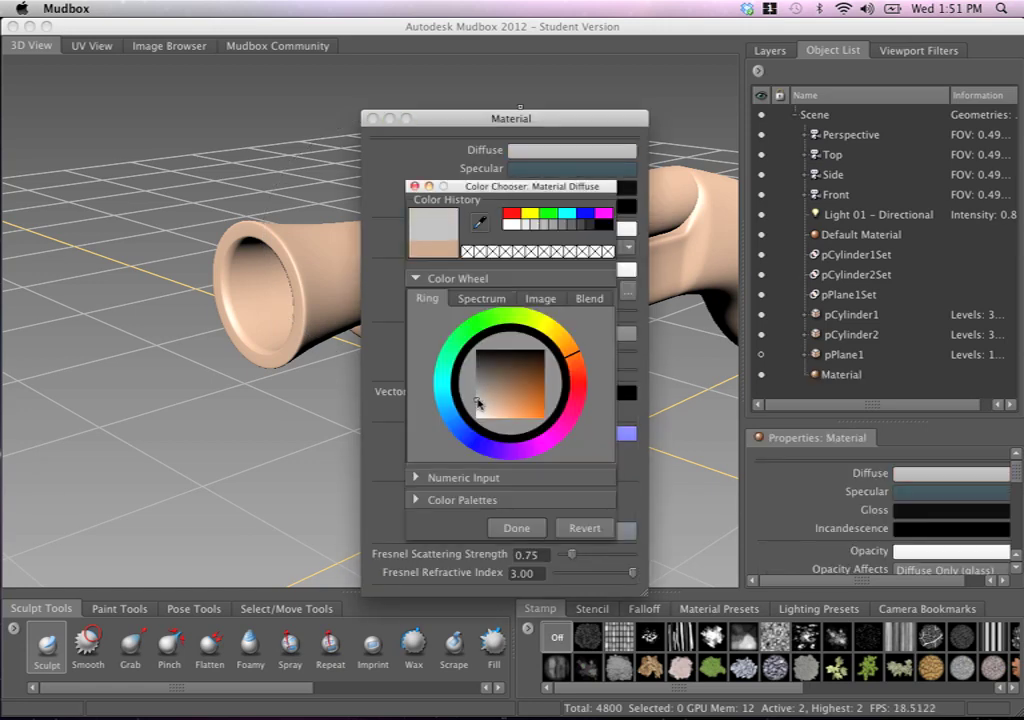
left_click(516, 528)
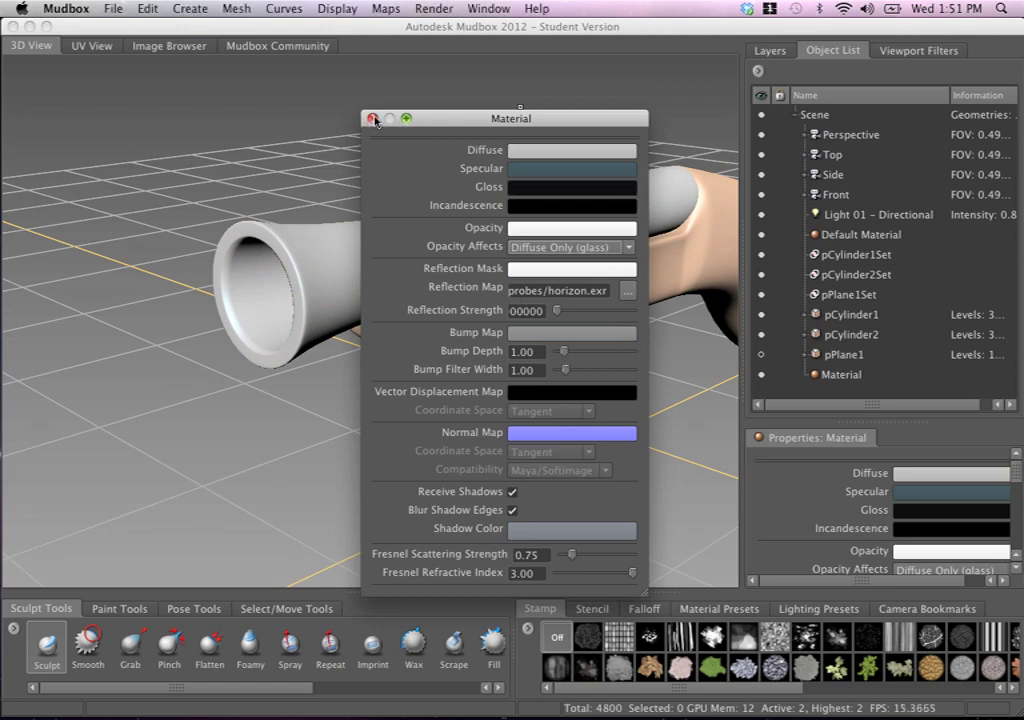
left_click(372, 118)
Assign a new Mudbox Material to the pistol's stock and move its settings window clear of the stock
right_click(565, 290)
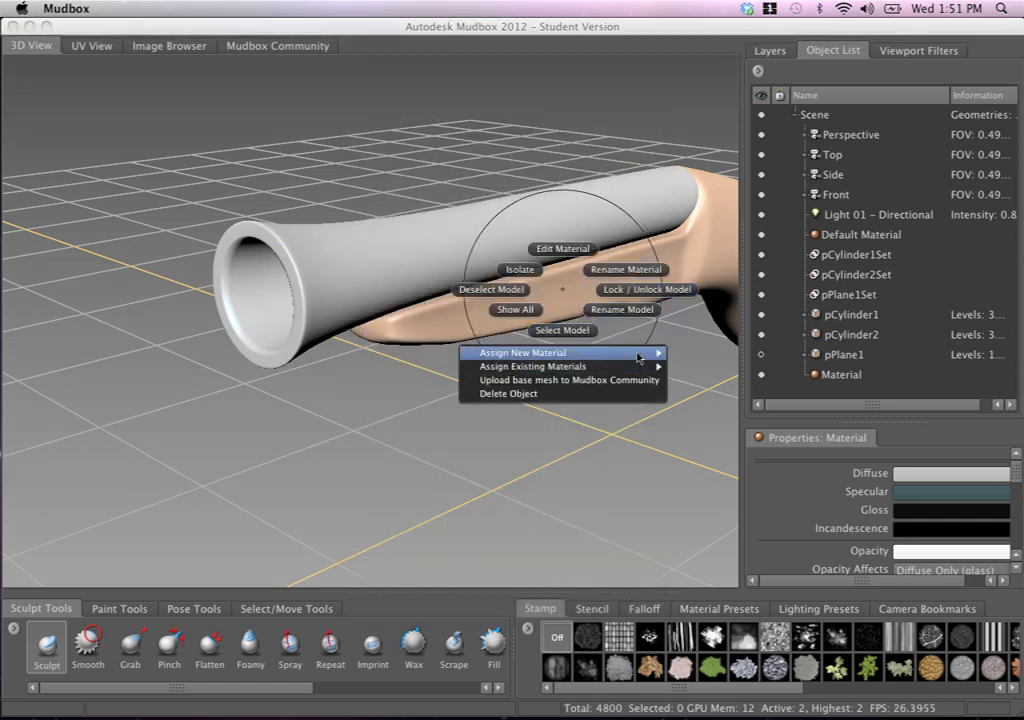
mouse_move(620, 353)
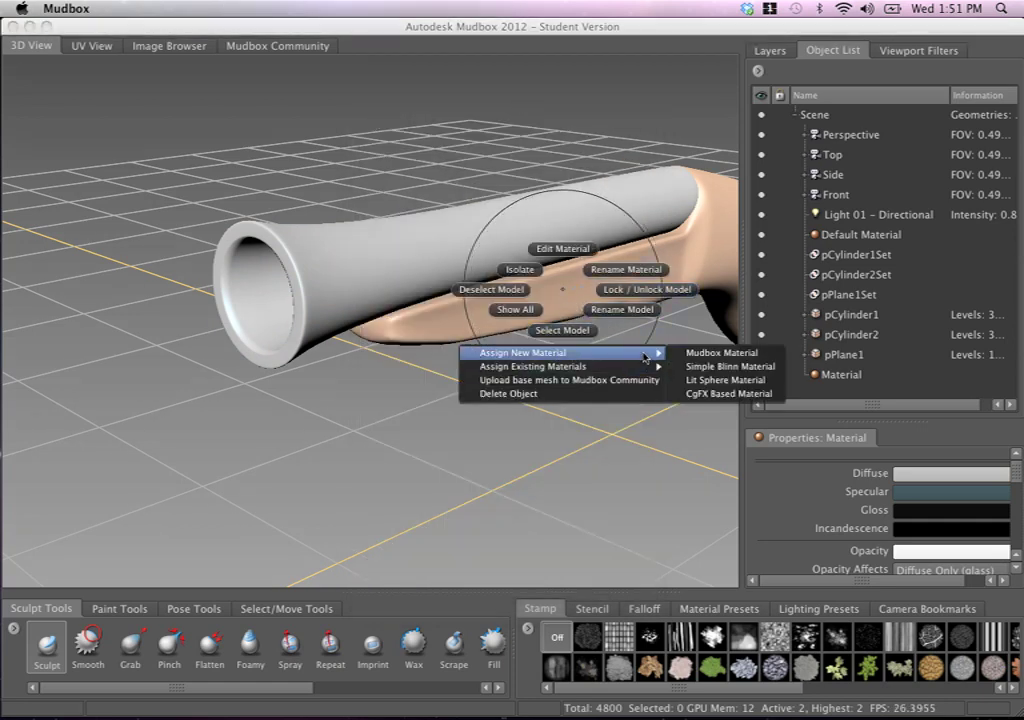
left_click(714, 352)
left_click_drag(508, 119, 350, 80)
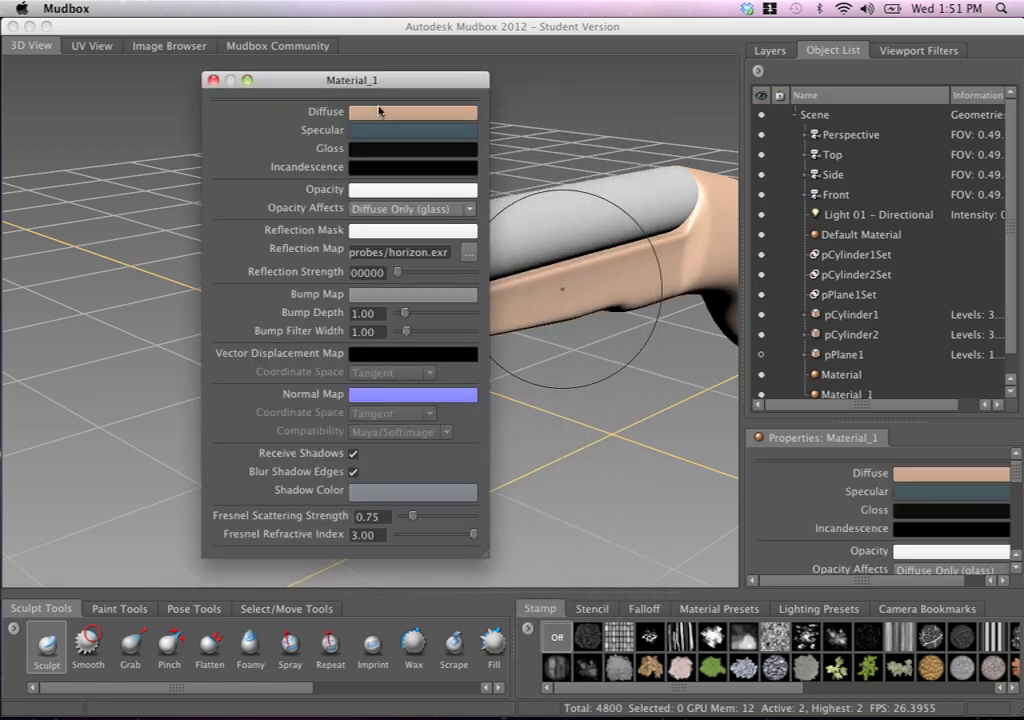
Set the stock material's diffuse color to pale green and close its material settings
left_click(381, 111)
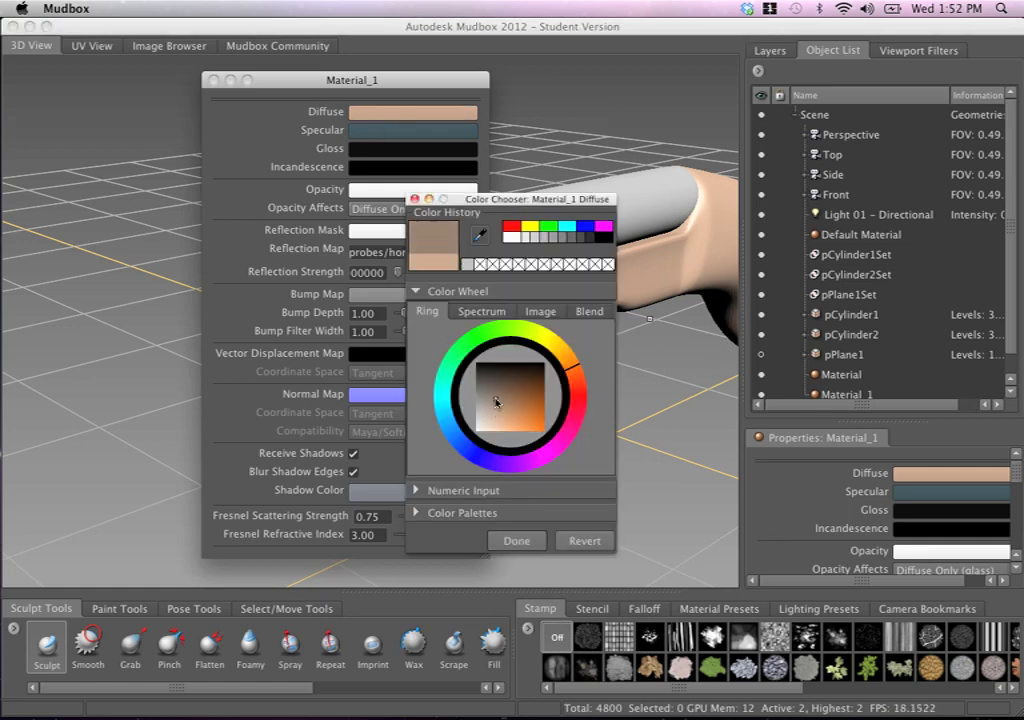
mouse_move(452, 370)
left_mouse_down()
mouse_move(477, 332)
mouse_move(498, 322)
left_mouse_up()
left_click_drag(478, 405, 484, 418)
left_click(526, 542)
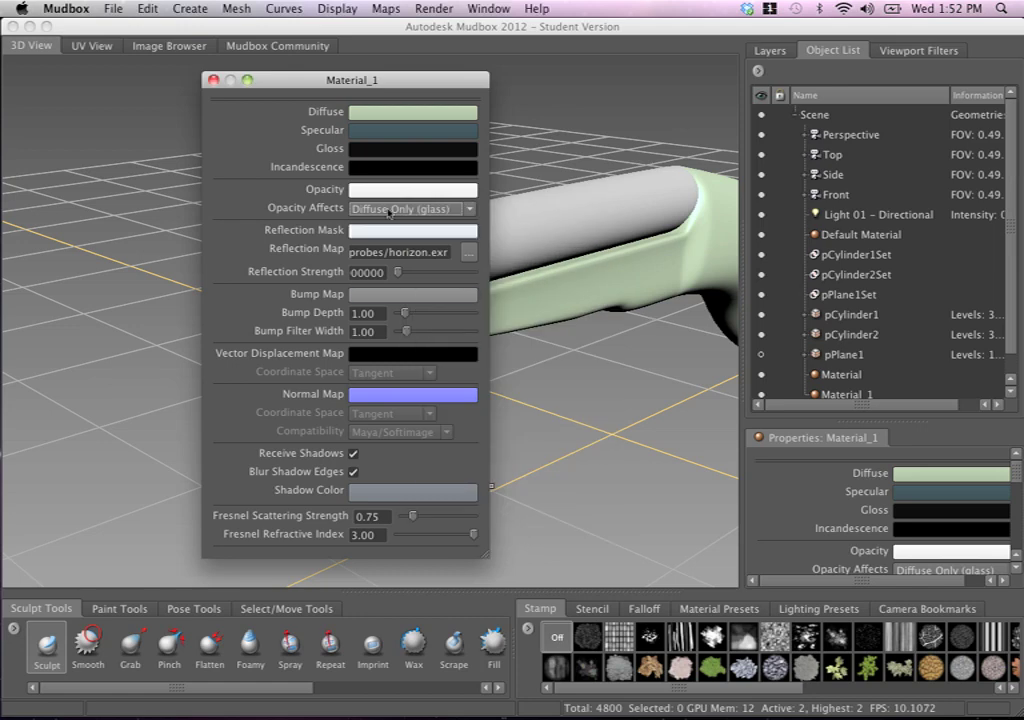
left_click_drag(258, 83, 265, 83)
left_click(221, 80)
scroll(409, 188, "down", 5)
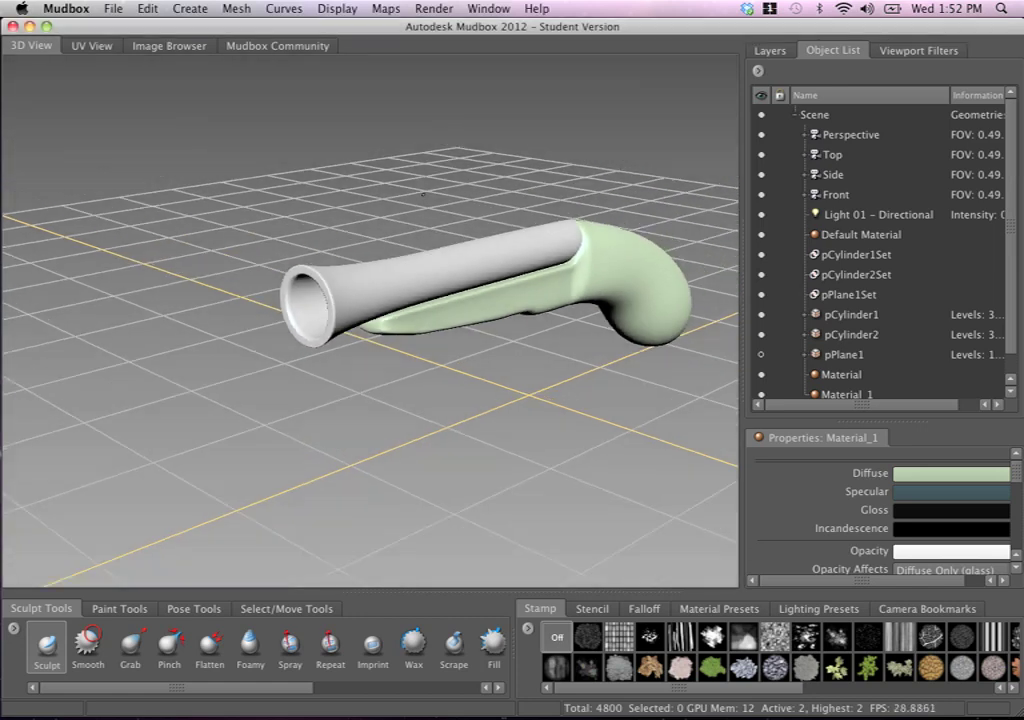
mouse_move(409, 188)
middle_mouse_down("alt")
mouse_move(405, 255)
mouse_move(284, 232)
middle_mouse_up("alt")
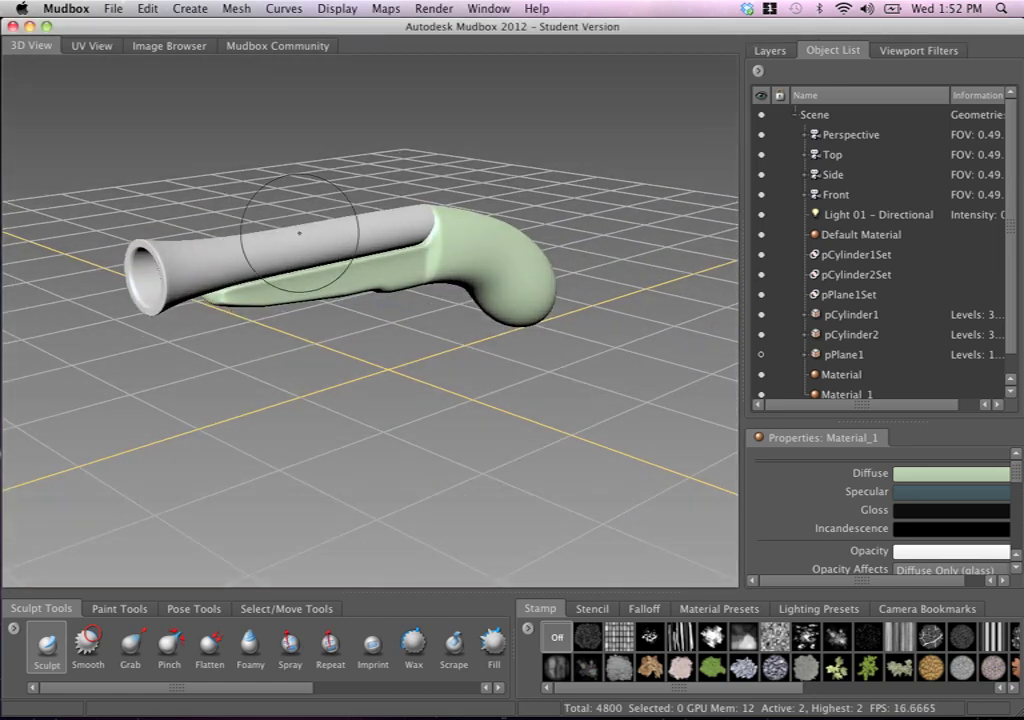
left_click_drag(298, 232, 201, 243, "alt")
right_click_drag(201, 243, 426, 225, "alt")
left_click_drag(426, 225, 232, 71, "alt")
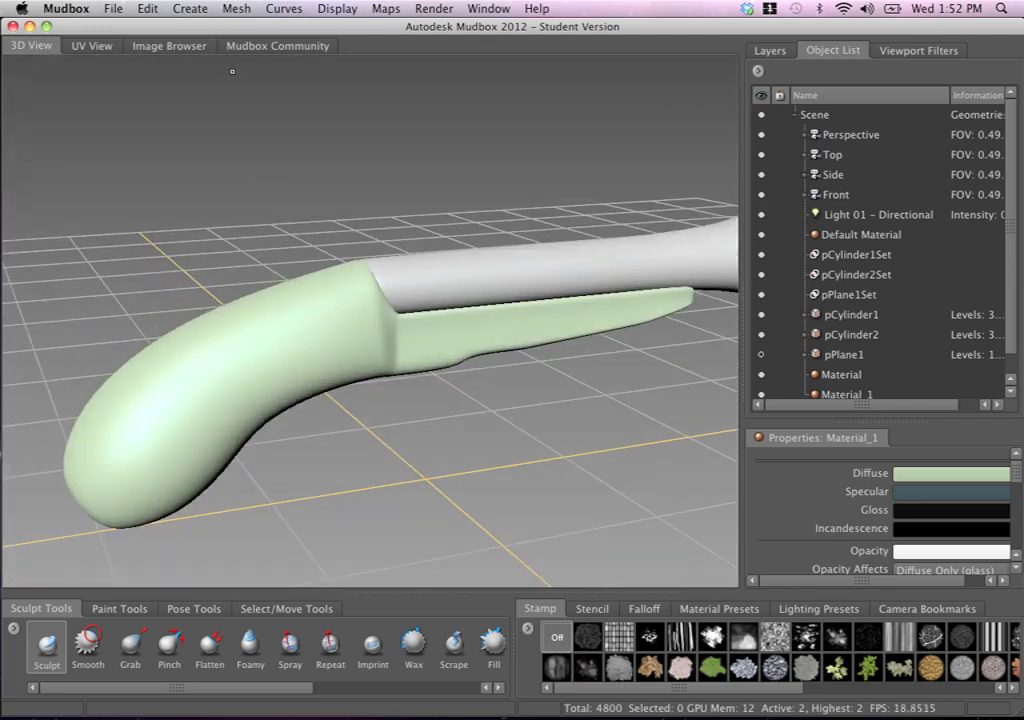
Load the TEXTURES folder from the Desktop into the Image Browser and widen the thumbnail area
left_click(172, 46)
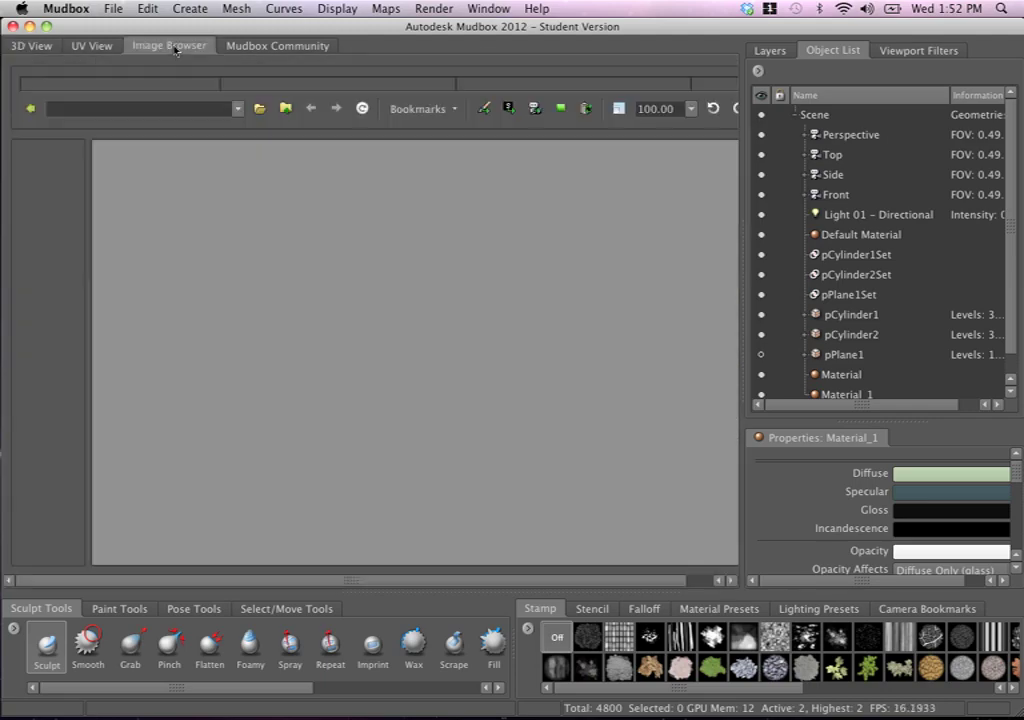
left_click_drag(87, 217, 154, 222)
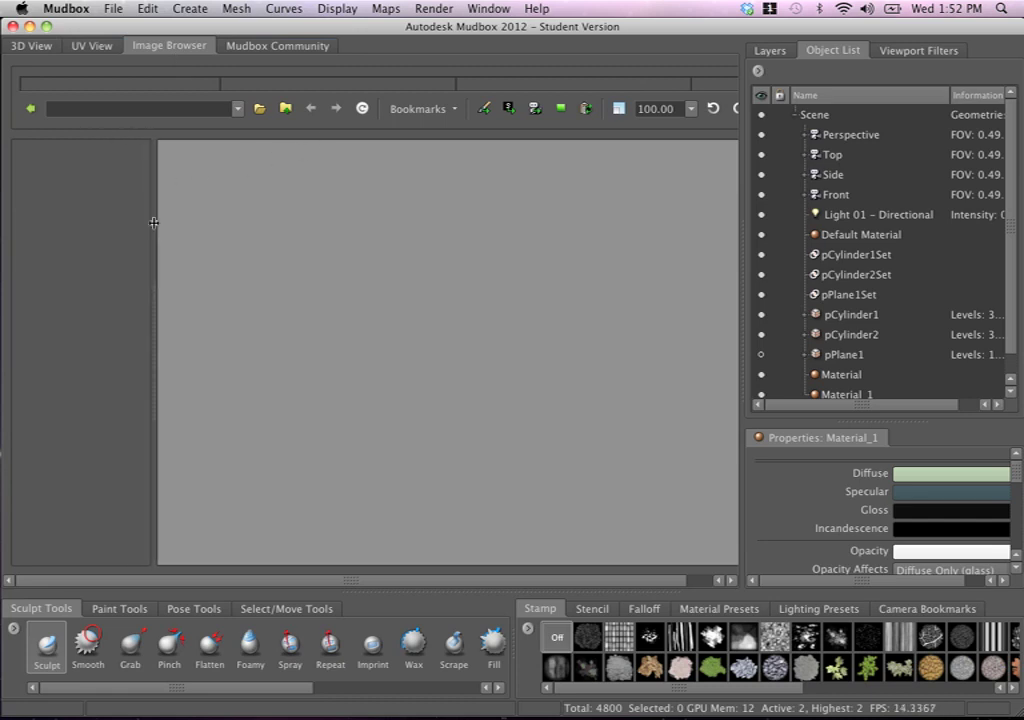
left_click(286, 108)
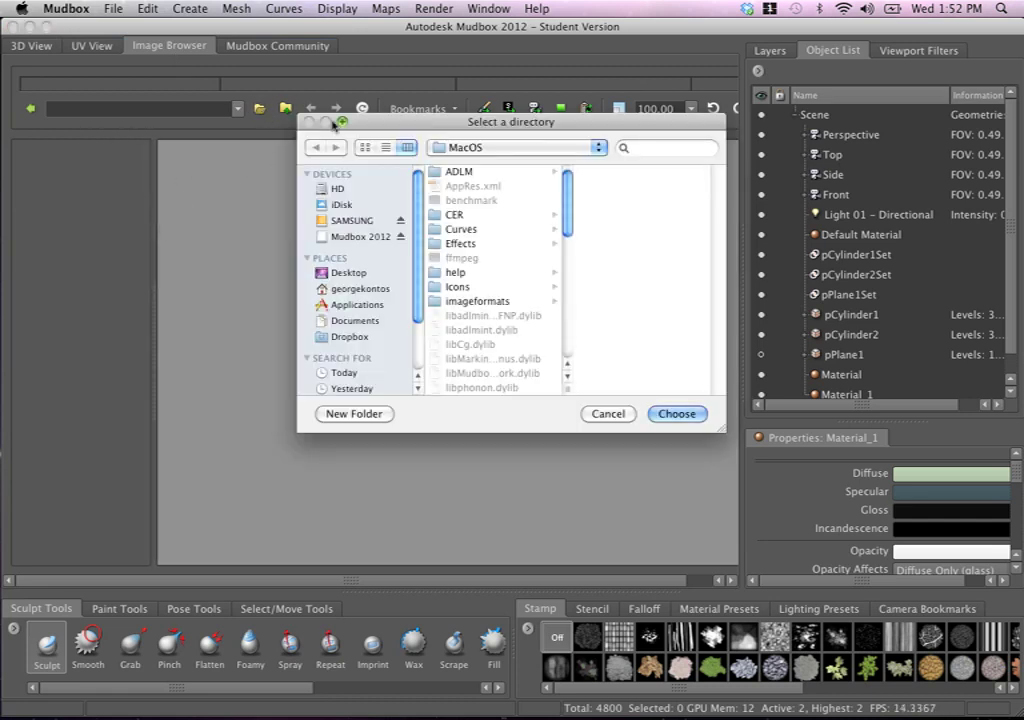
left_click_drag(408, 122, 301, 123)
scroll(316, 231, "down", 1)
scroll(316, 231, "down", 5)
left_click(230, 207)
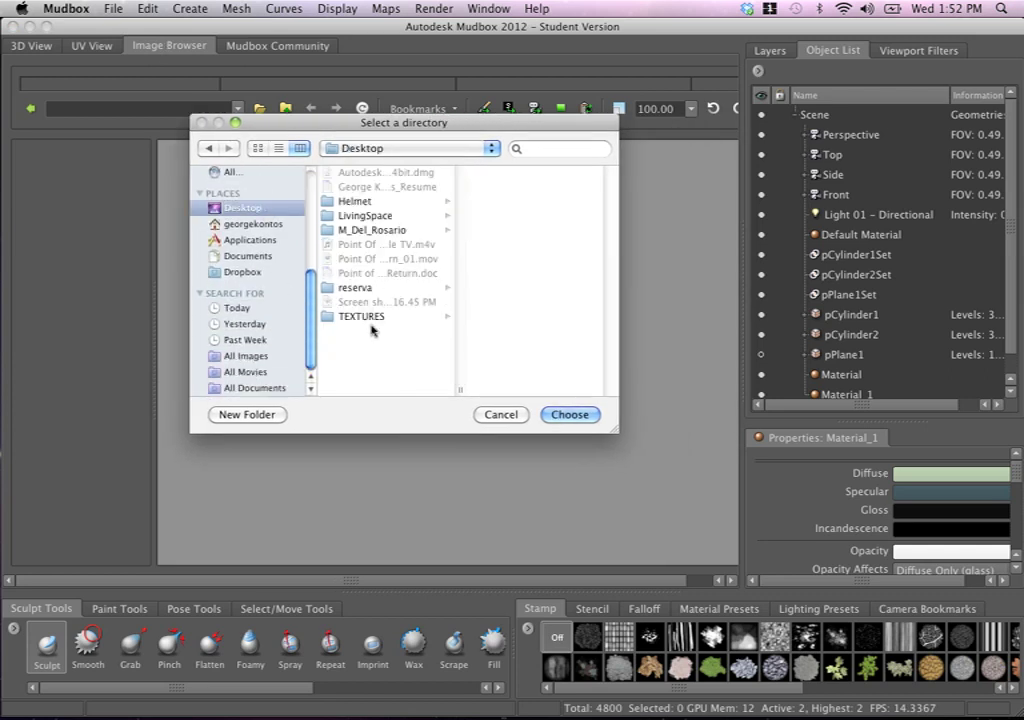
left_click(365, 316)
left_click(580, 415)
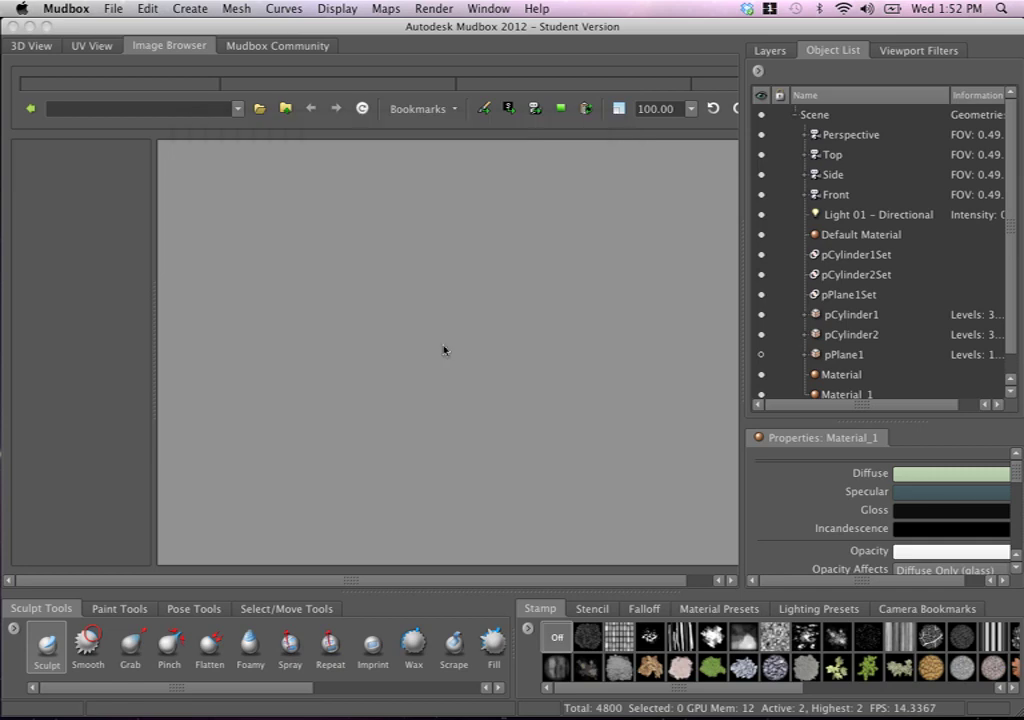
left_click_drag(155, 304, 390, 288)
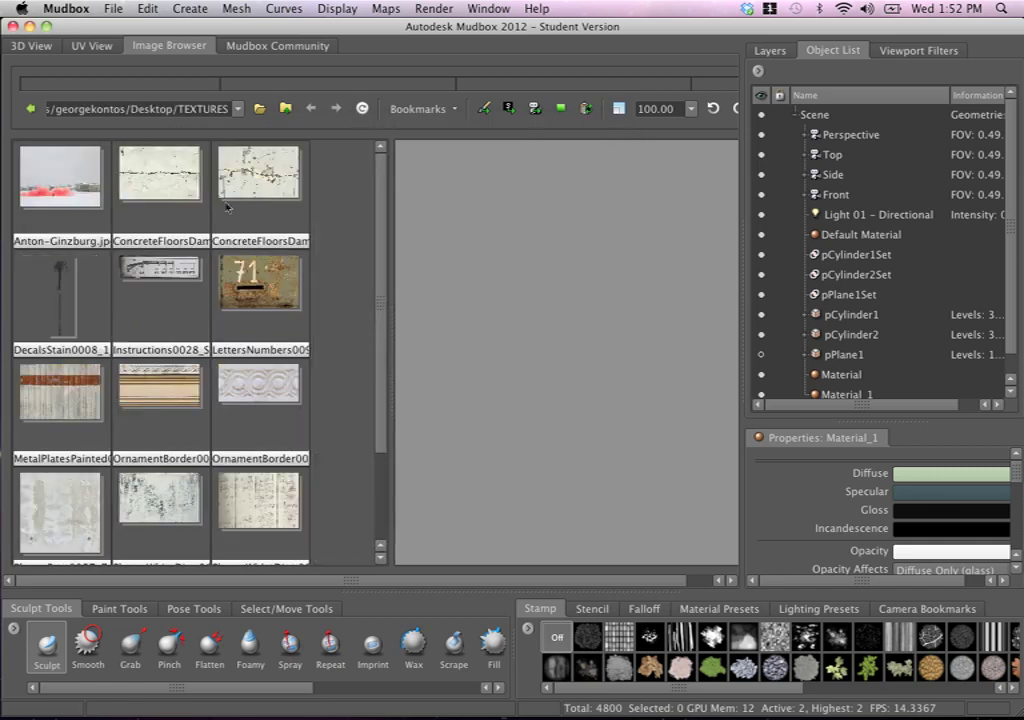
left_click_drag(383, 229, 345, 185)
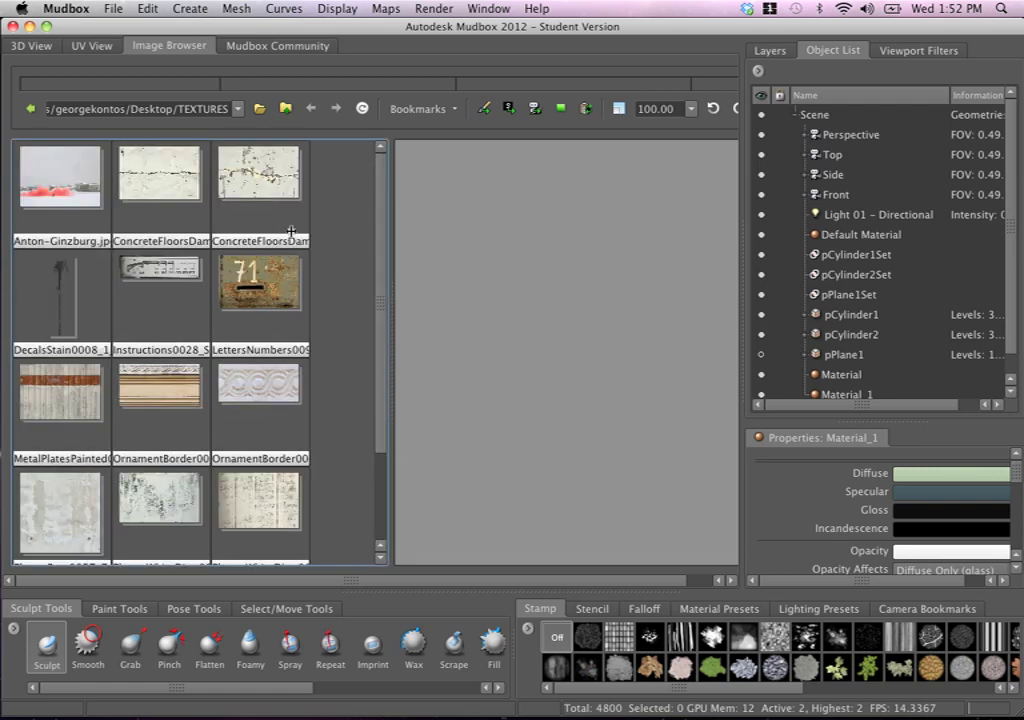
Return to the 3D view of the pistol and check the sculpt layers, ending back at the object list
left_click(32, 46)
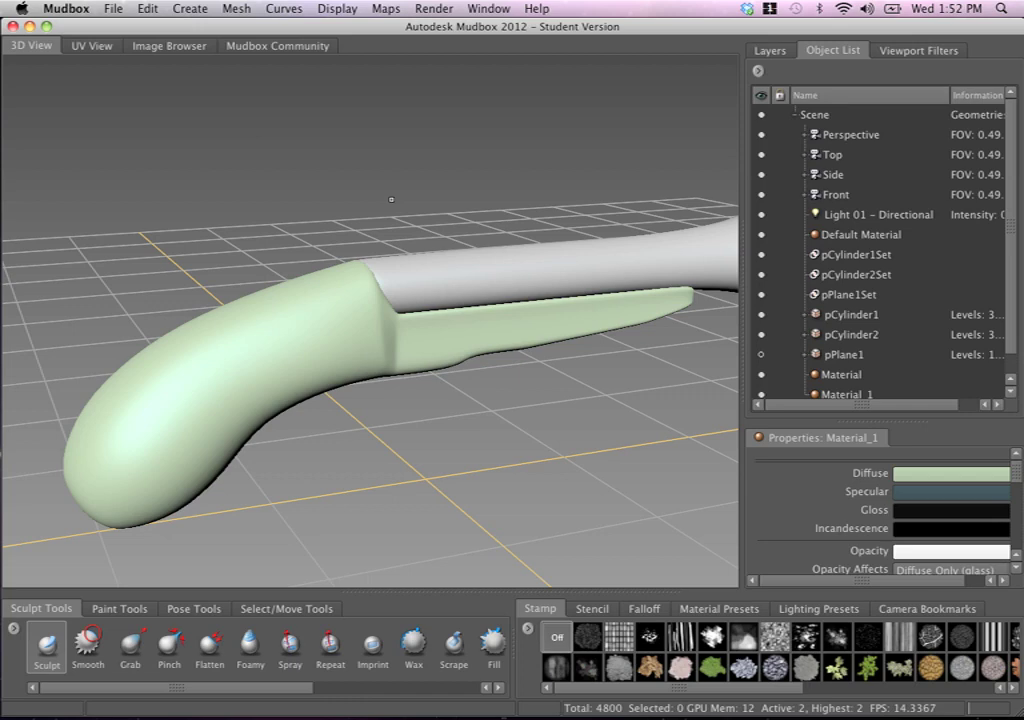
right_click_drag(449, 300, 374, 292, "alt")
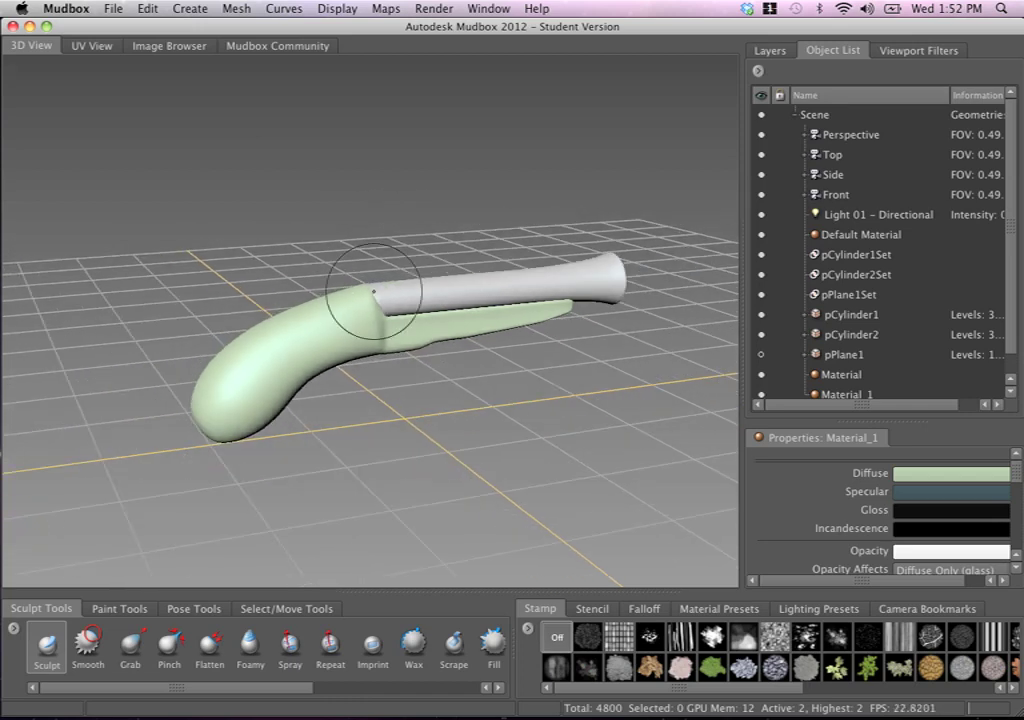
mouse_move(306, 322)
left_mouse_down("alt")
mouse_move(279, 290)
mouse_move(322, 291)
mouse_move(384, 267)
mouse_move(416, 320)
mouse_move(361, 324)
mouse_move(379, 334)
mouse_move(454, 319)
mouse_move(430, 359)
mouse_move(490, 282)
mouse_move(422, 298)
mouse_move(400, 290)
mouse_move(398, 239)
mouse_move(427, 235)
mouse_move(436, 272)
mouse_move(393, 336)
mouse_move(366, 246)
mouse_move(429, 244)
mouse_move(343, 210)
mouse_move(353, 358)
left_mouse_up("alt")
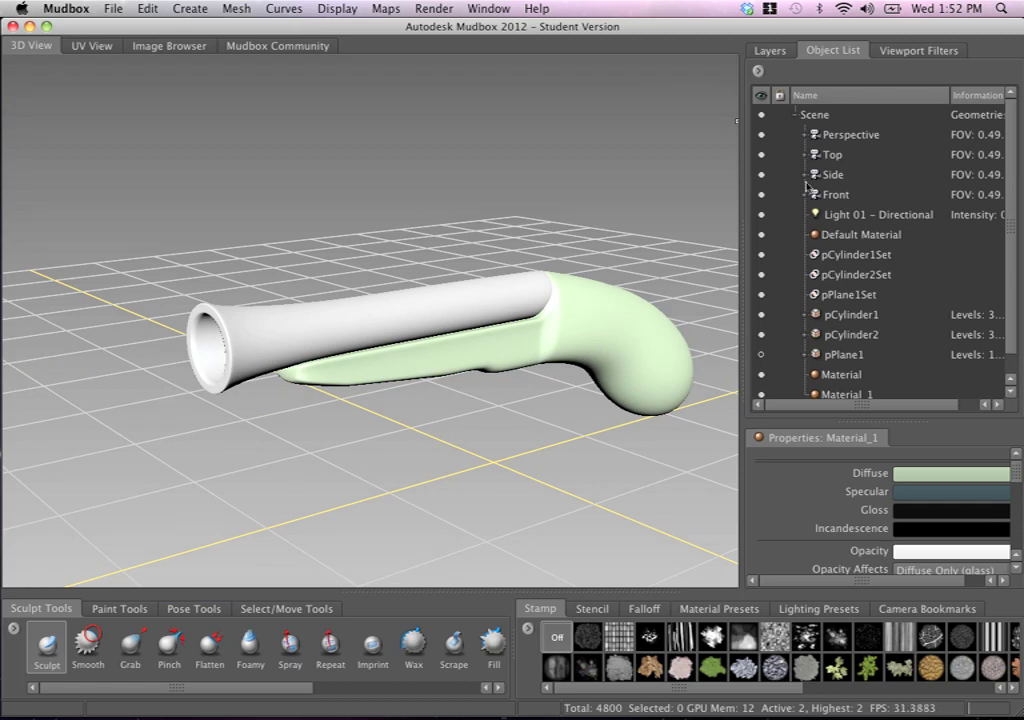
left_click(771, 51)
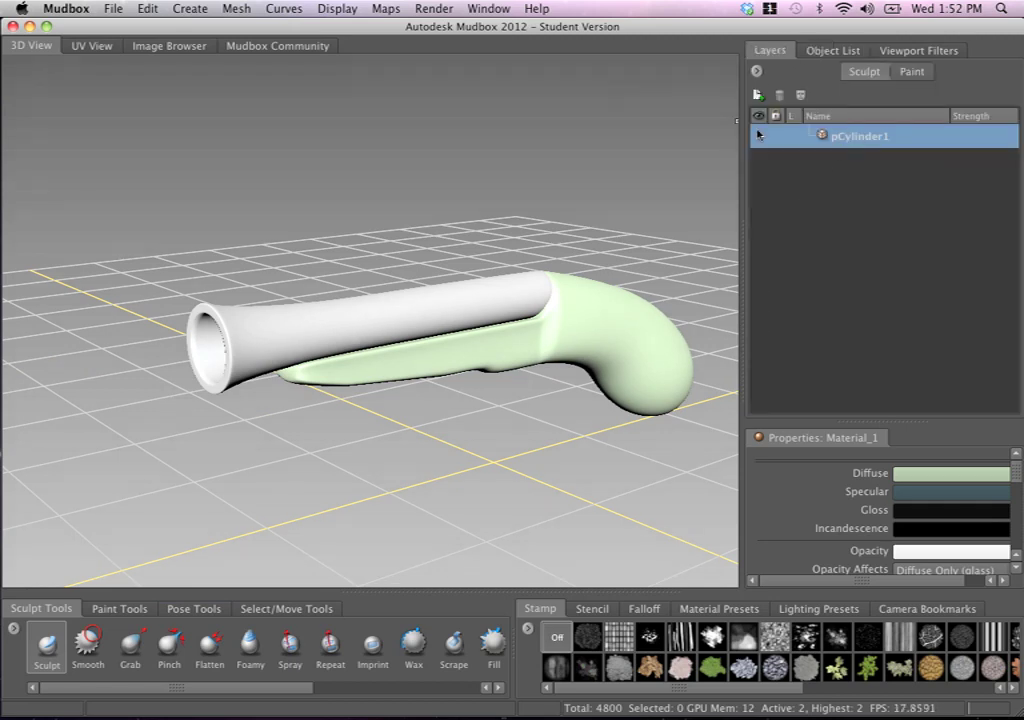
left_click(833, 51)
Turn the view to a close side view of the barrel and activate the Paint Brush tool
left_click_drag(485, 322, 379, 313, "alt")
right_click_drag(379, 313, 444, 340, "alt")
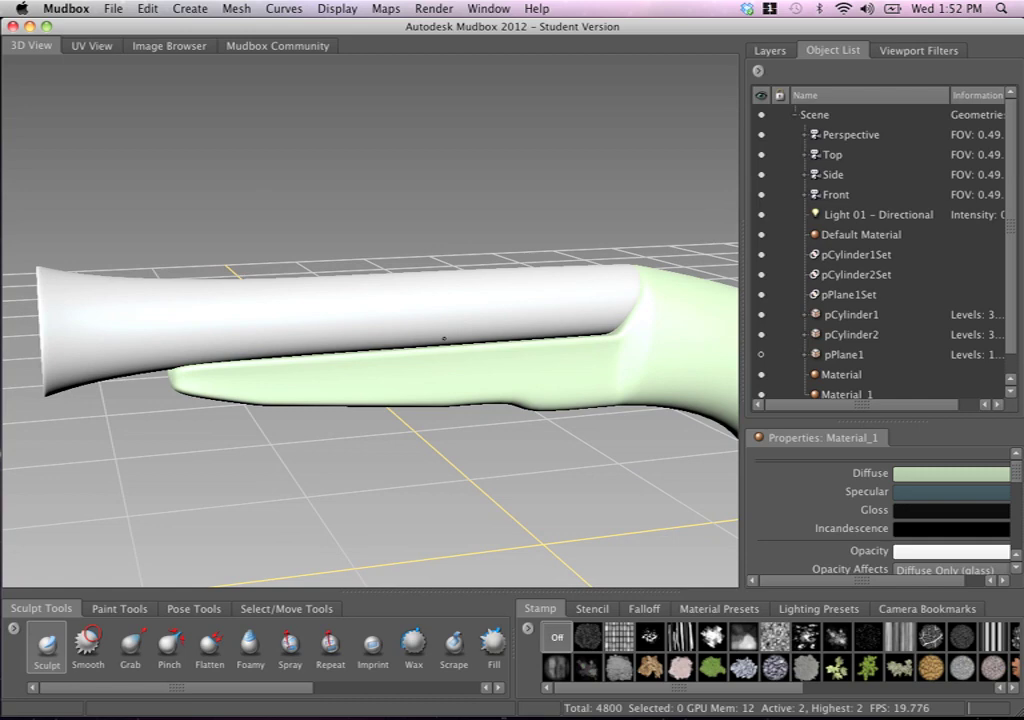
left_click(116, 609)
left_click(57, 645)
left_click_drag(313, 379, 365, 350, "alt")
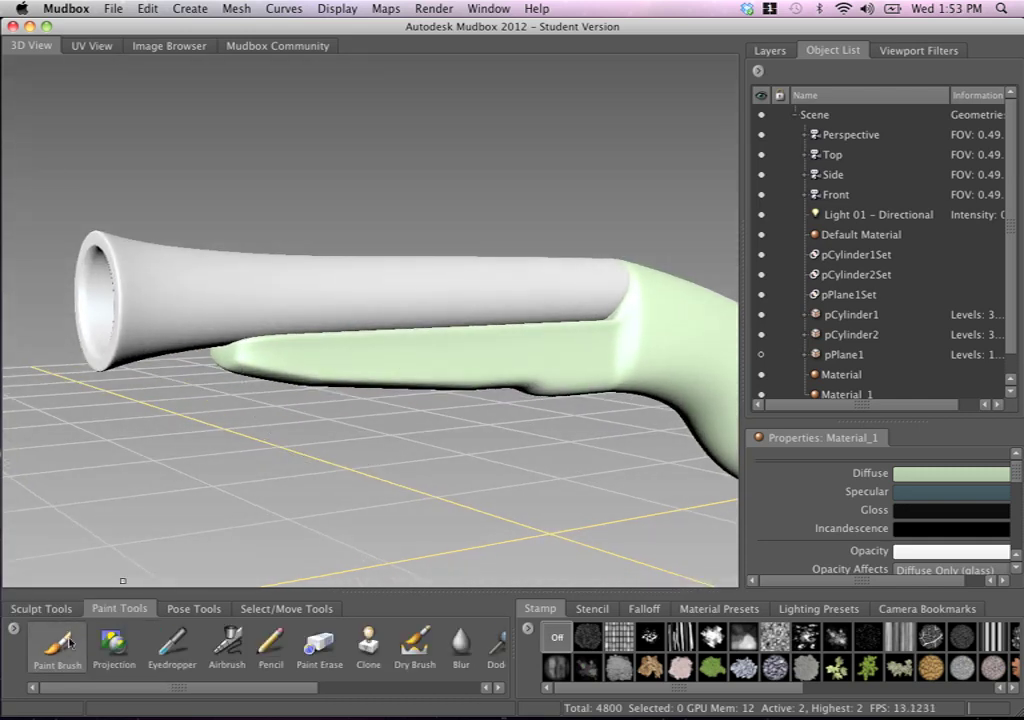
left_click(57, 645)
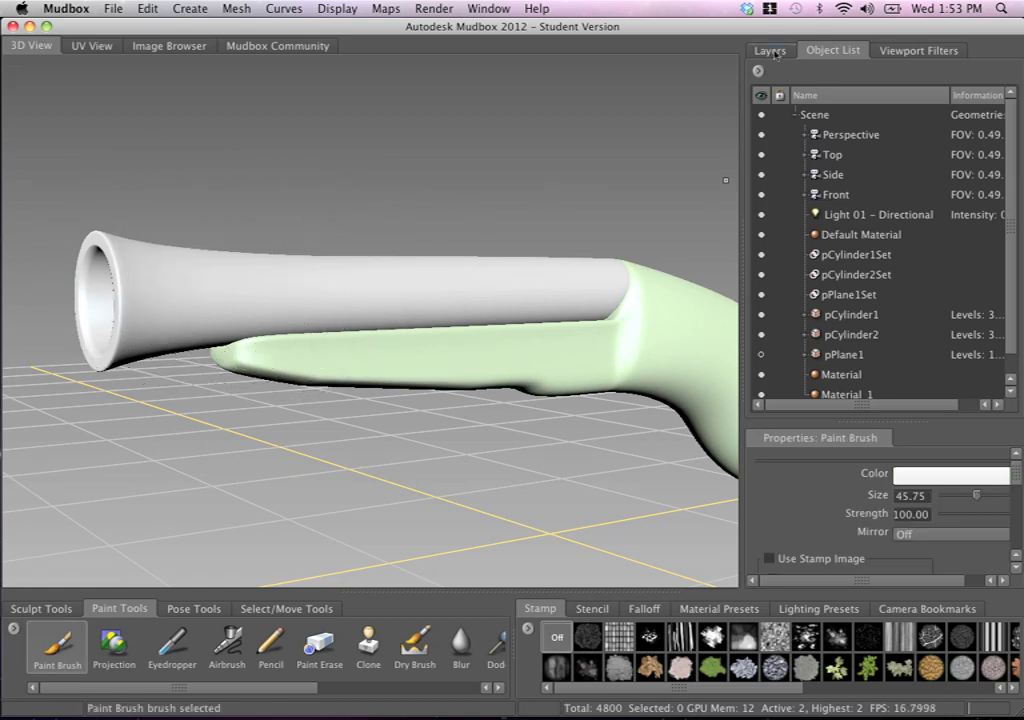
Hide the stock mesh pCylinder1, keep the barrel mesh pCylinder2 visible, and frame the isolated barrel
left_click(779, 52)
left_click(833, 51)
left_click(1010, 381)
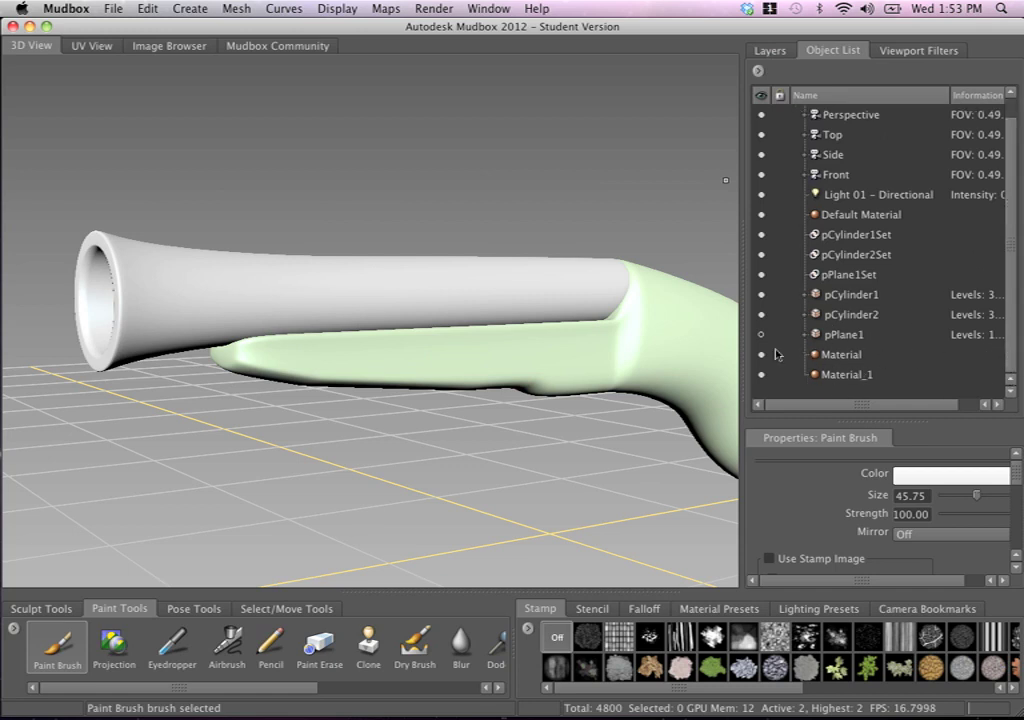
left_click(761, 316)
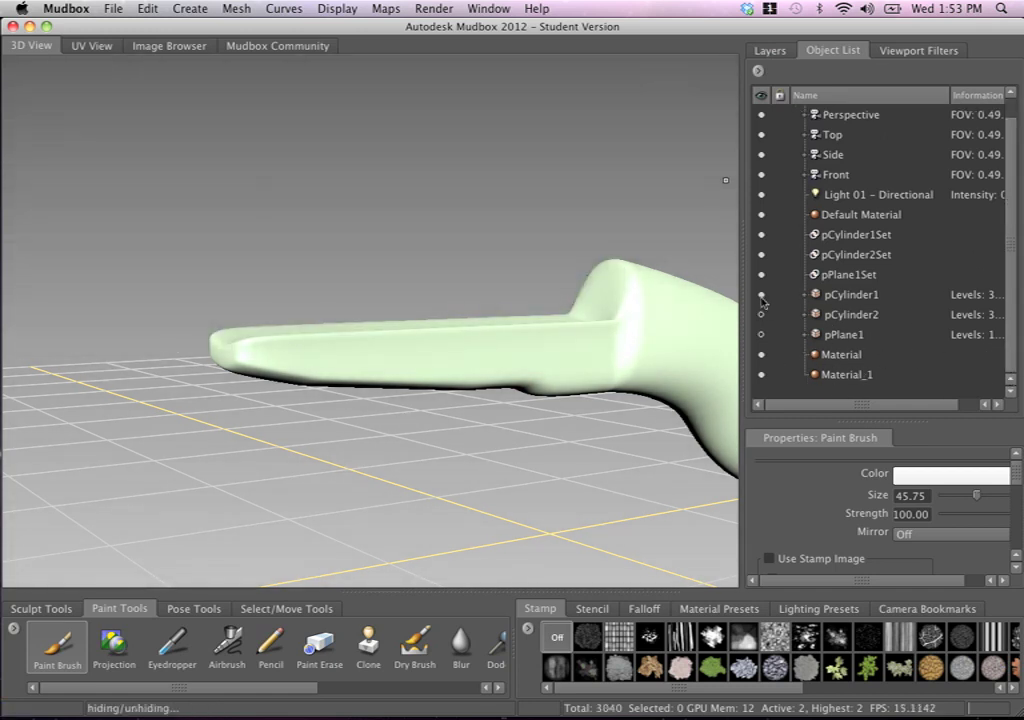
left_click(761, 296)
left_click(761, 316)
key("f")
left_click_drag(409, 295, 299, 298, "alt")
middle_click_drag(297, 297, 399, 287, "alt")
right_click_drag(399, 287, 338, 270, "alt")
Set the Paint Brush color to a pale pinkish grey and close the color chooser
left_click(64, 648)
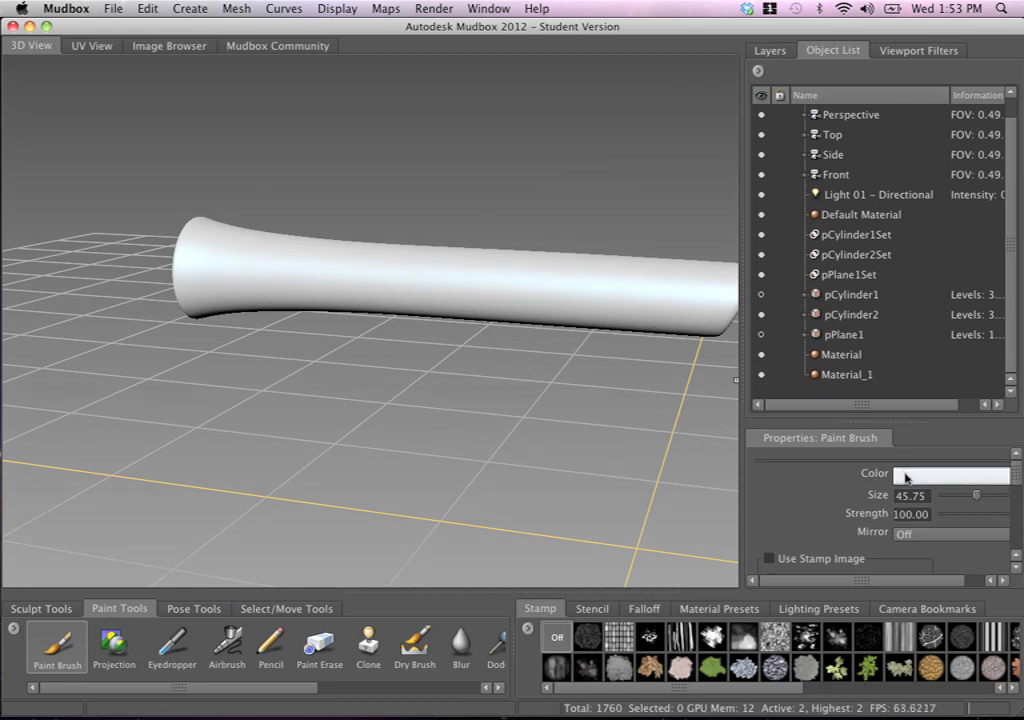
left_click(950, 475)
left_click(486, 419)
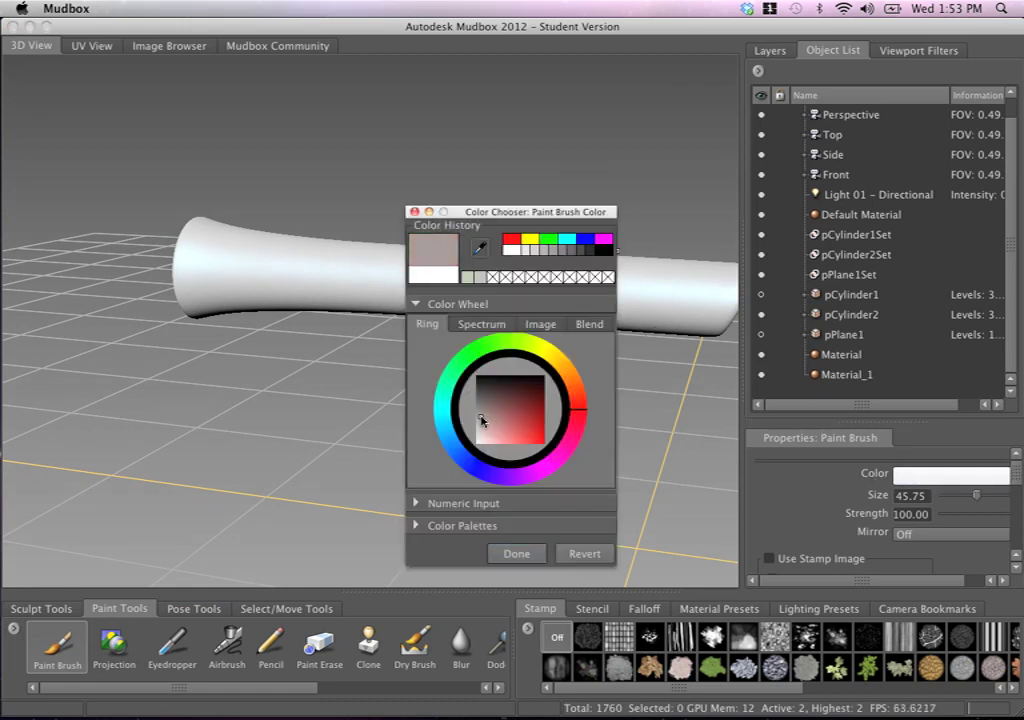
left_click_drag(480, 418, 480, 424)
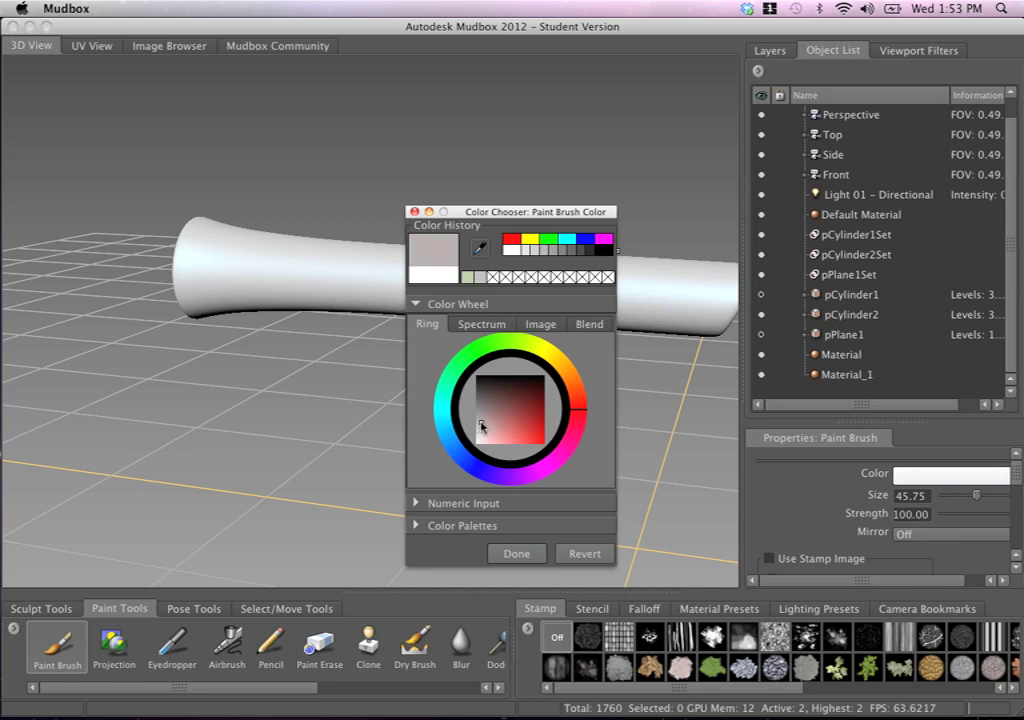
left_click_drag(530, 211, 560, 209)
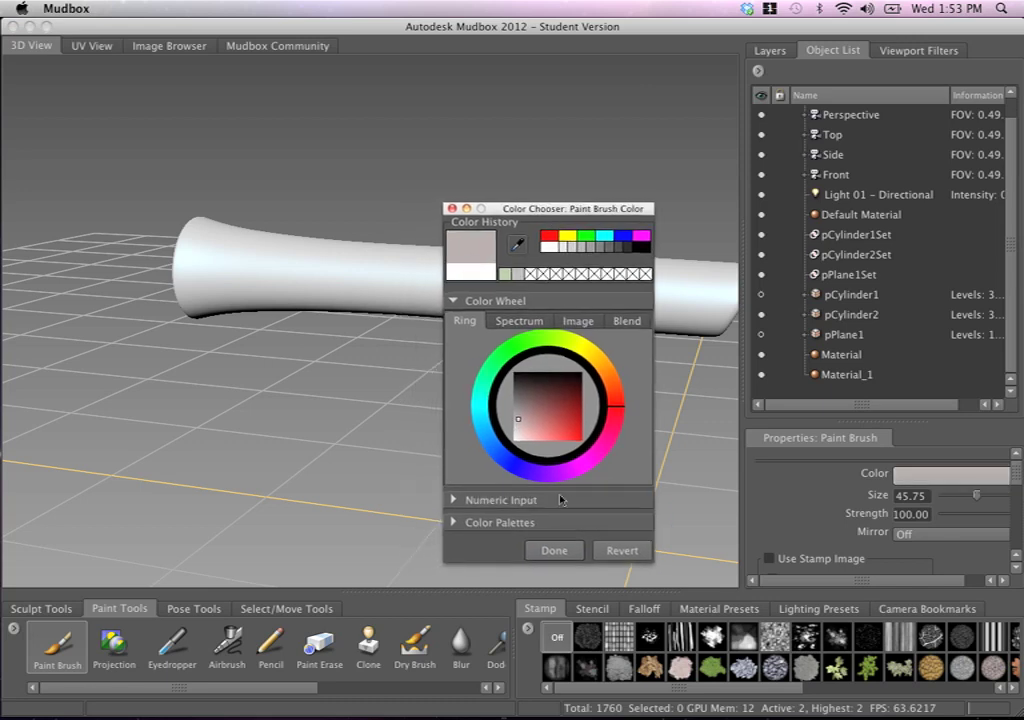
left_click(547, 551)
Create a paint layer named BaseColor for the barrel at size 2048, TIFF [8 bit, RGBA], on the Diffuse channel
left_click_drag(292, 242, 414, 304, "alt")
left_click(397, 262)
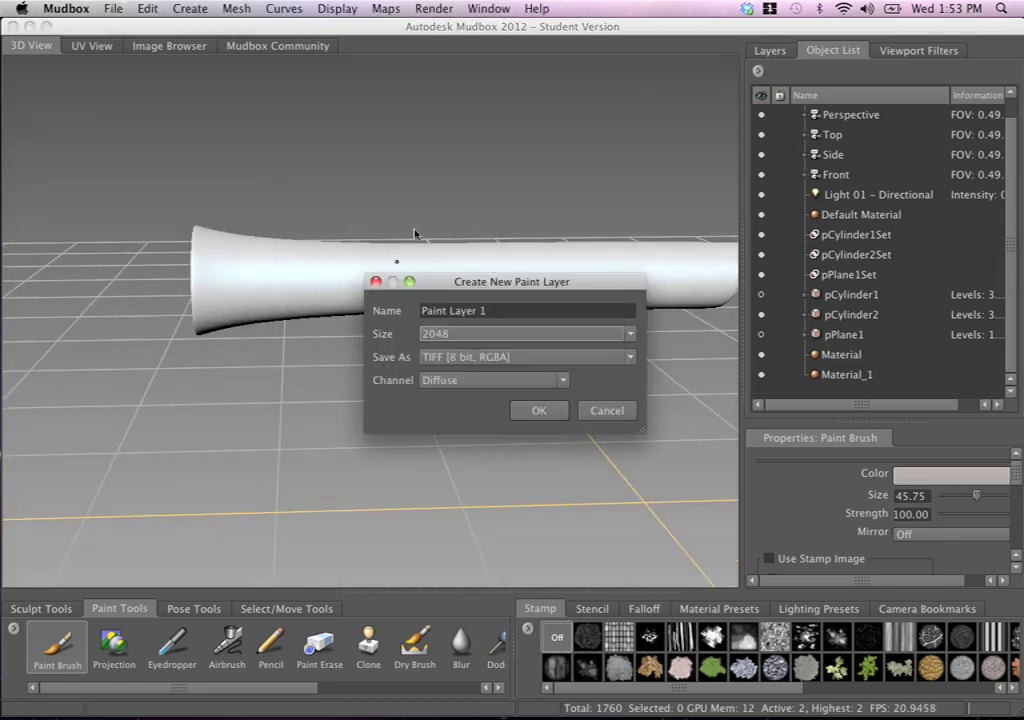
left_click_drag(474, 288, 429, 108)
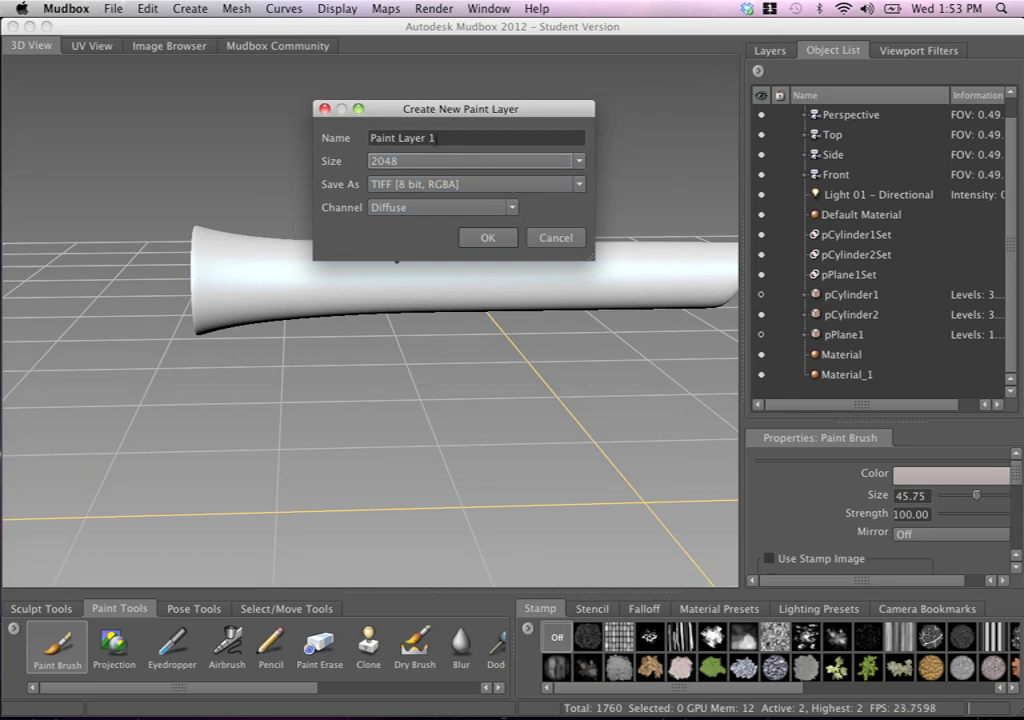
left_click_drag(451, 137, 333, 142)
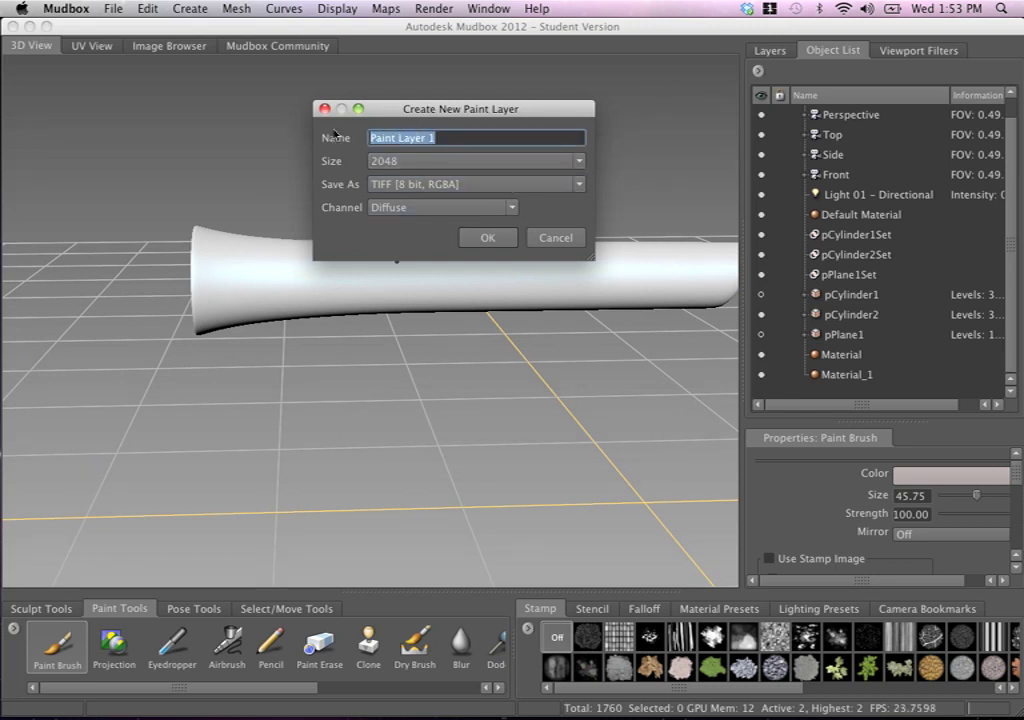
type("BaseCol")
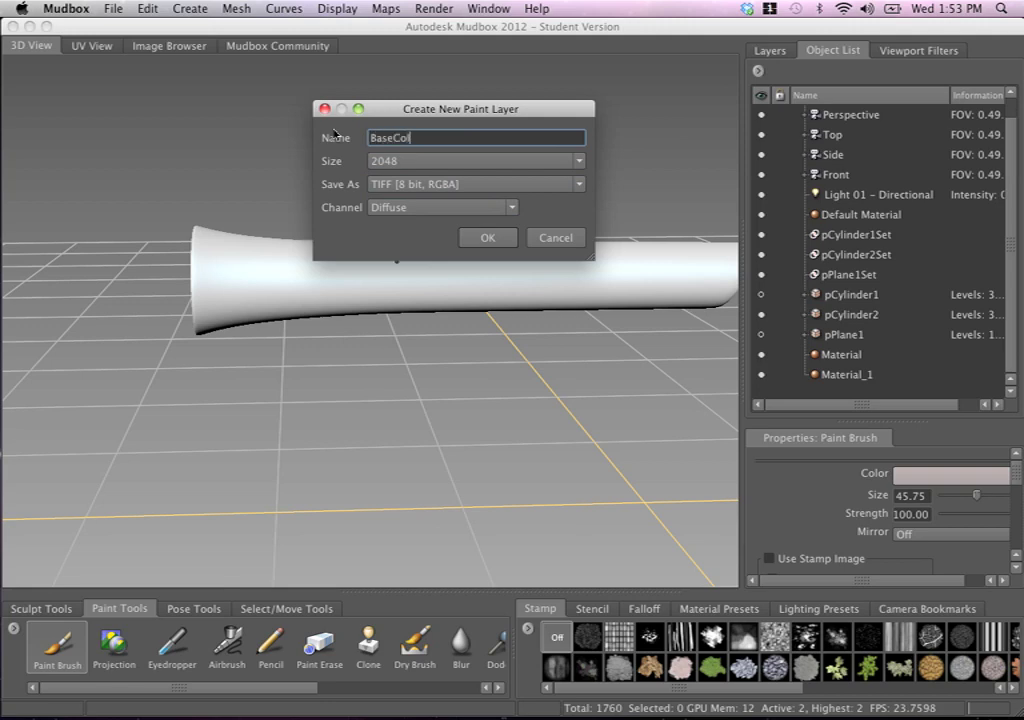
key("Return")
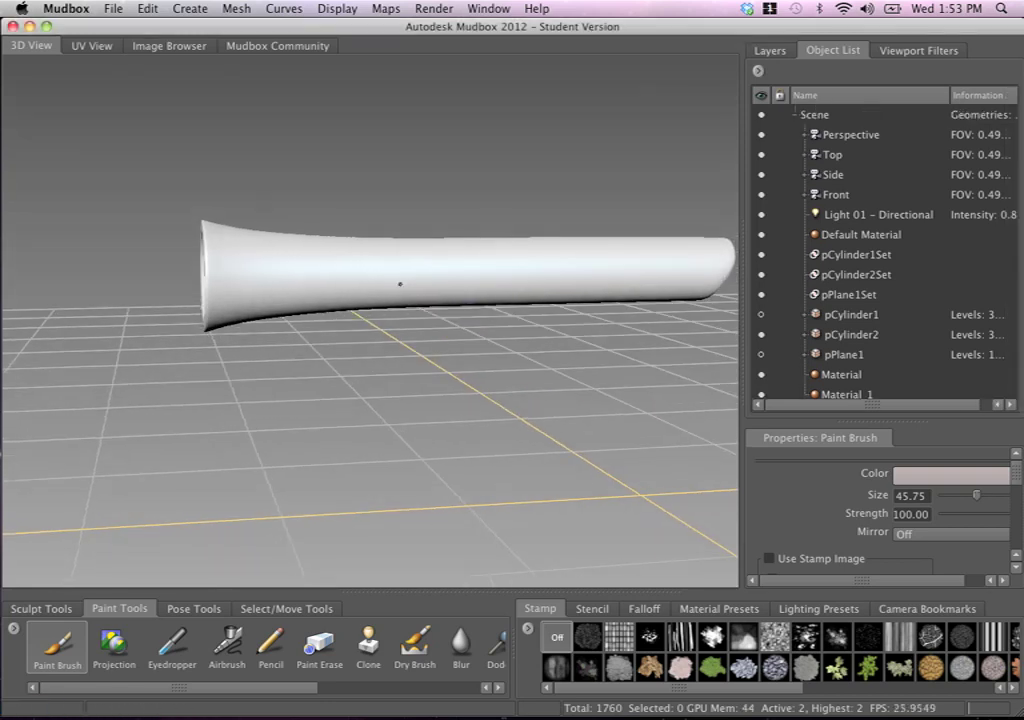
Toggle the BaseColor paint layer's visibility off and on, and brush the pale tint onto the barrel
left_click(910, 50)
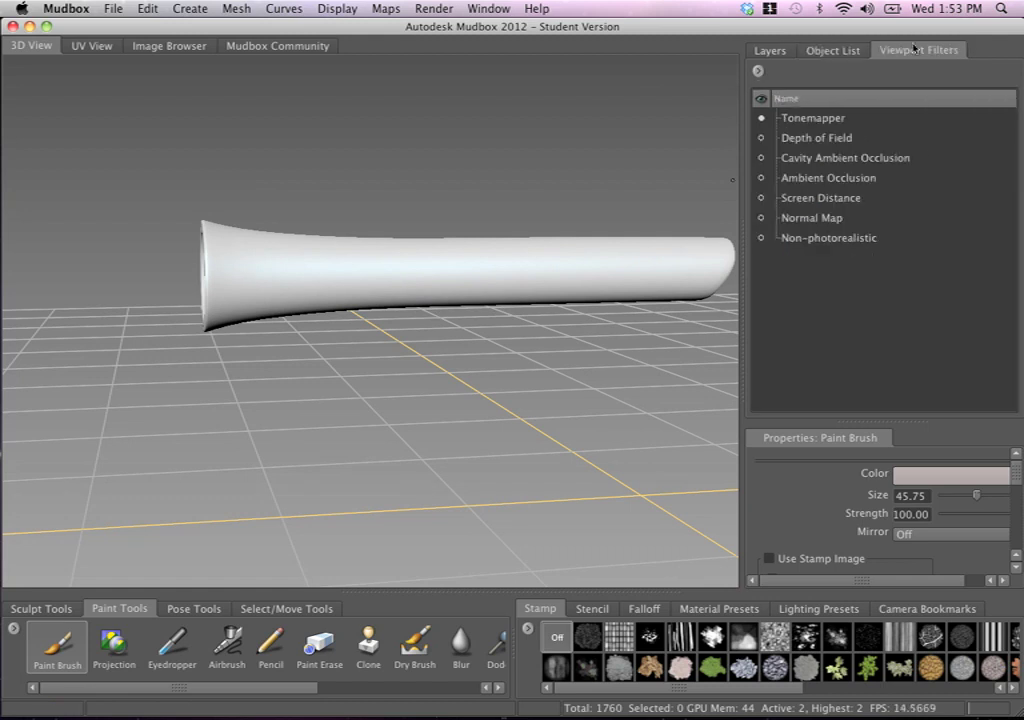
left_click(770, 50)
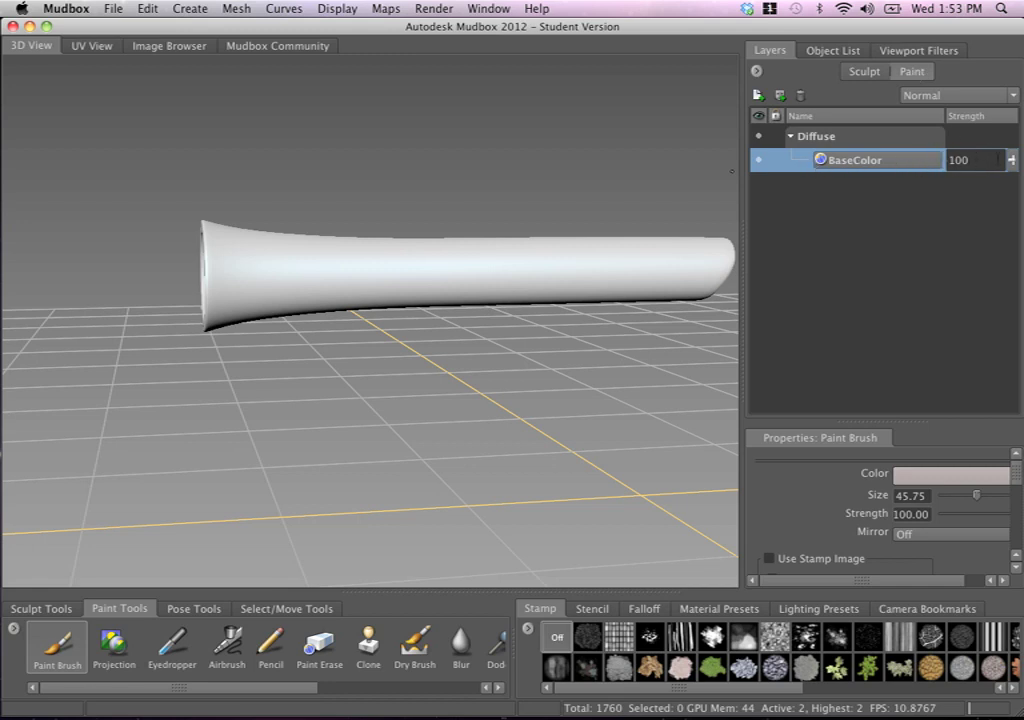
left_click(759, 161)
left_click(759, 161)
mouse_move(360, 270)
left_mouse_down("alt")
mouse_move(265, 263)
mouse_move(440, 256)
left_mouse_up("alt")
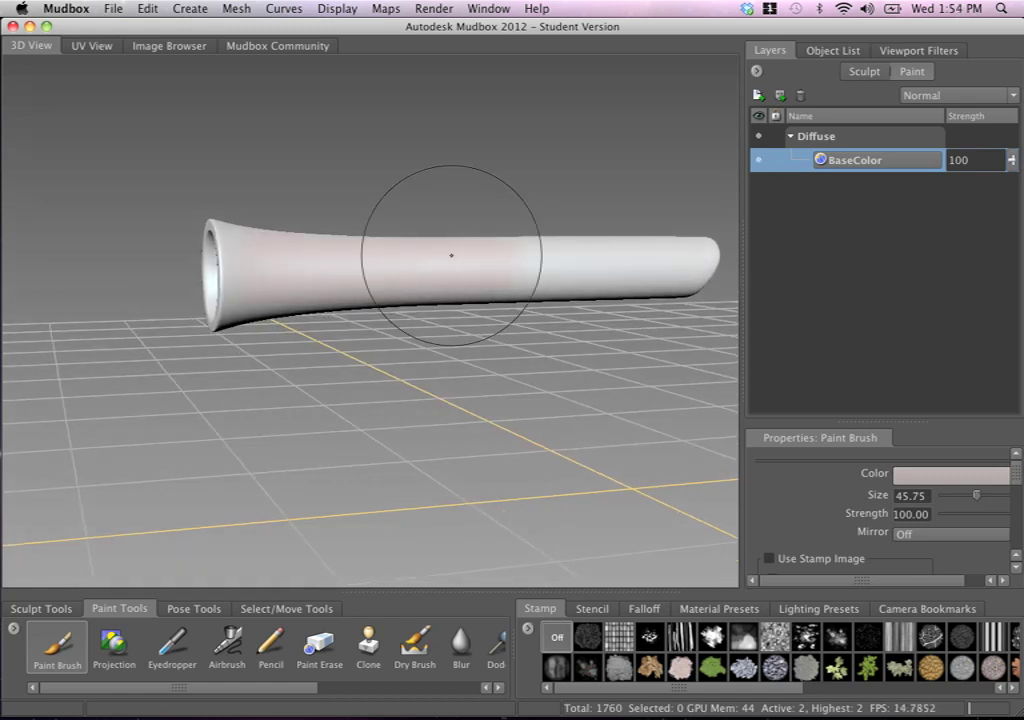
right_click_drag(450, 254, 444, 285, "alt")
Change the brush color to a dusty red and paint the flared muzzle end of the barrel with it
left_click(898, 475)
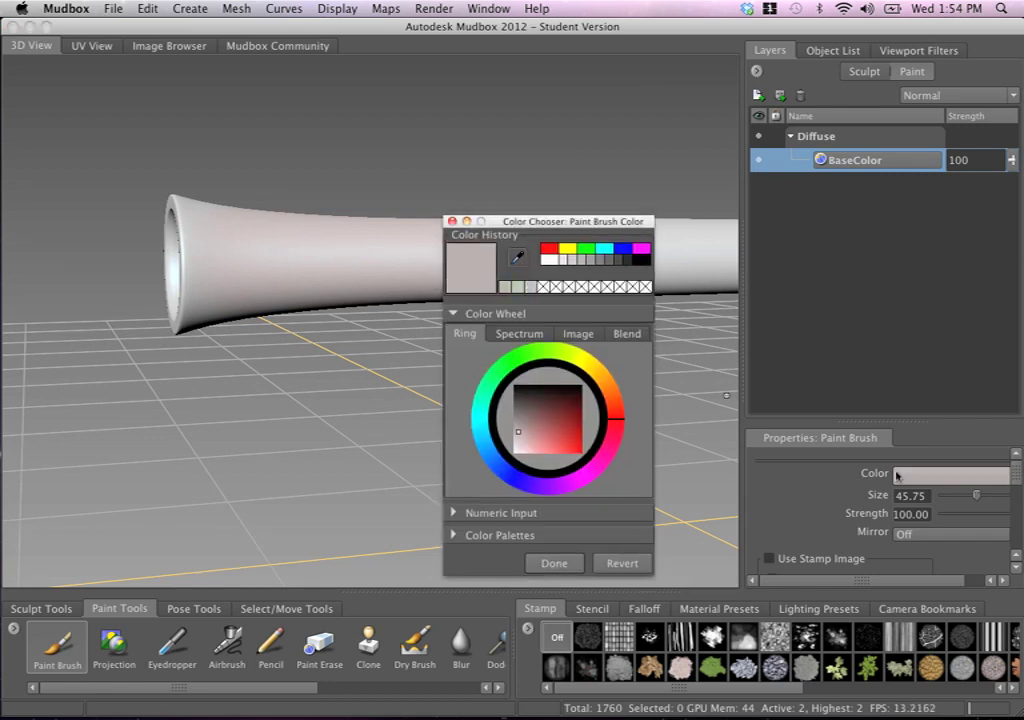
left_click_drag(580, 390, 545, 435)
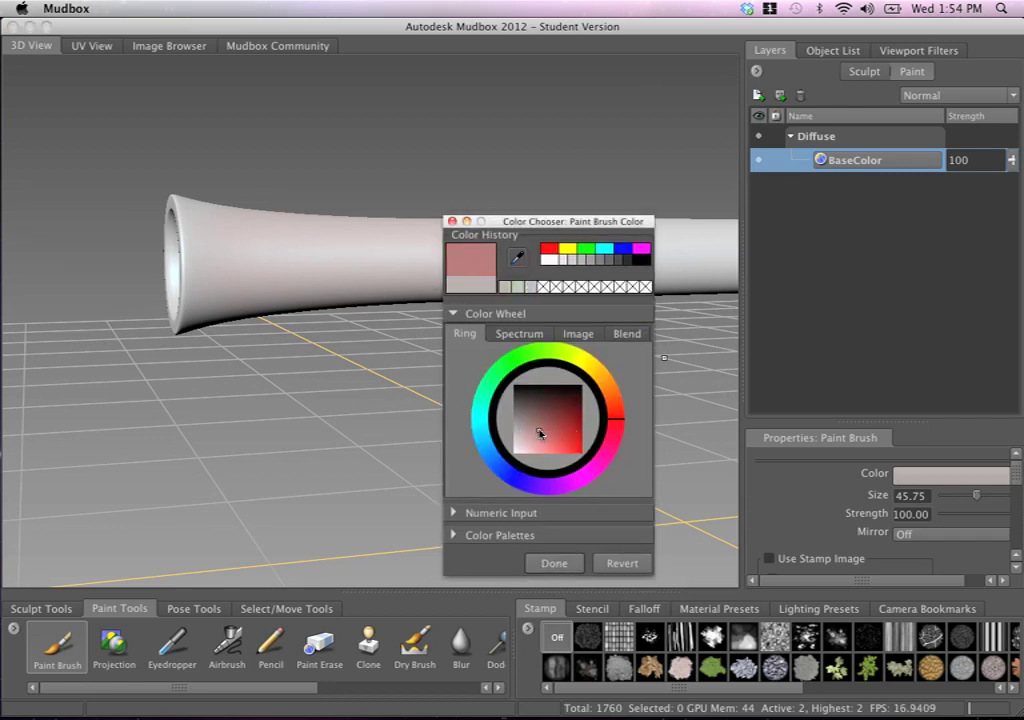
mouse_move(345, 235)
left_mouse_down()
mouse_move(267, 258)
mouse_move(180, 207)
mouse_move(329, 258)
mouse_move(393, 230)
left_mouse_up()
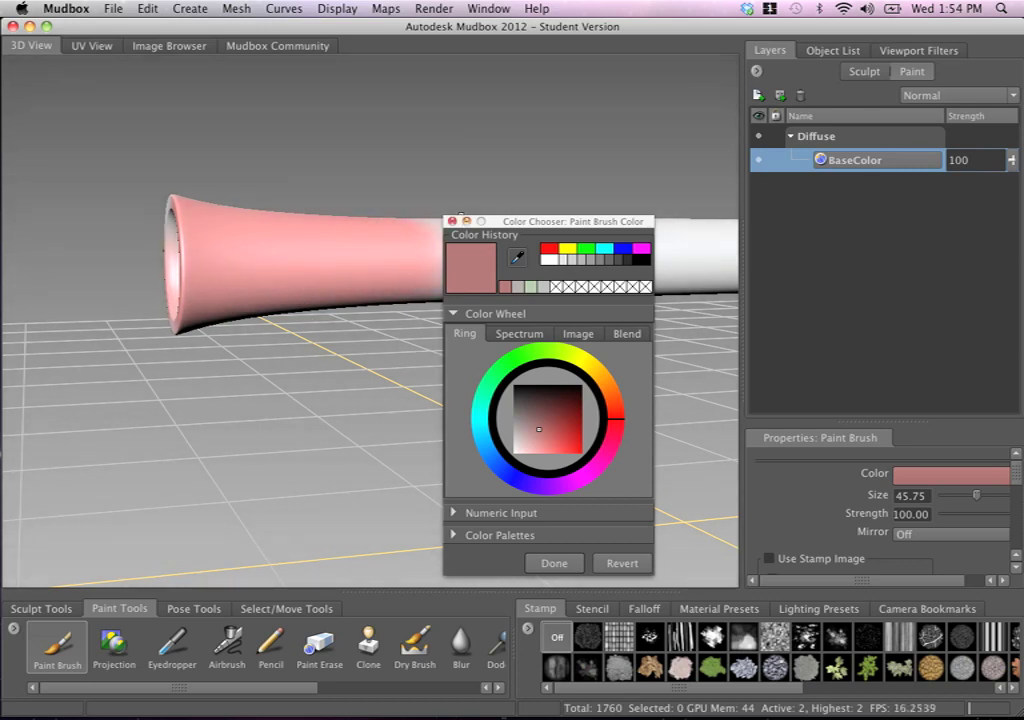
left_click(453, 221)
Toggle the Tonemapper viewport filter off and on, and set its Gamma to 2.90 and Luminance Max to 0.83
left_click(910, 50)
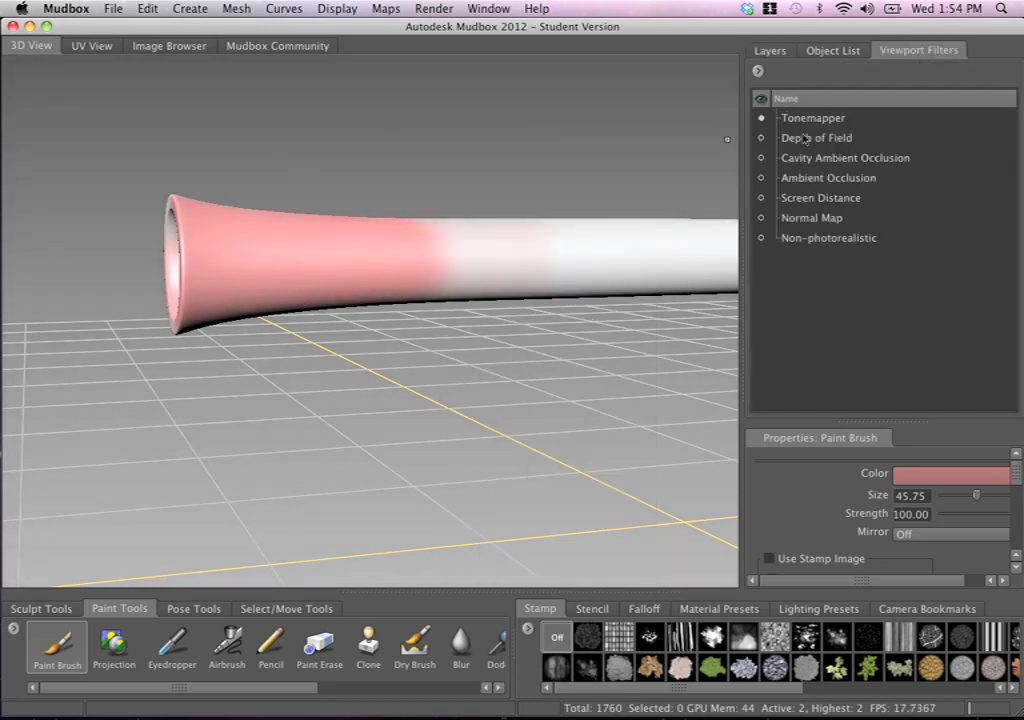
left_click(812, 119)
left_click(761, 118)
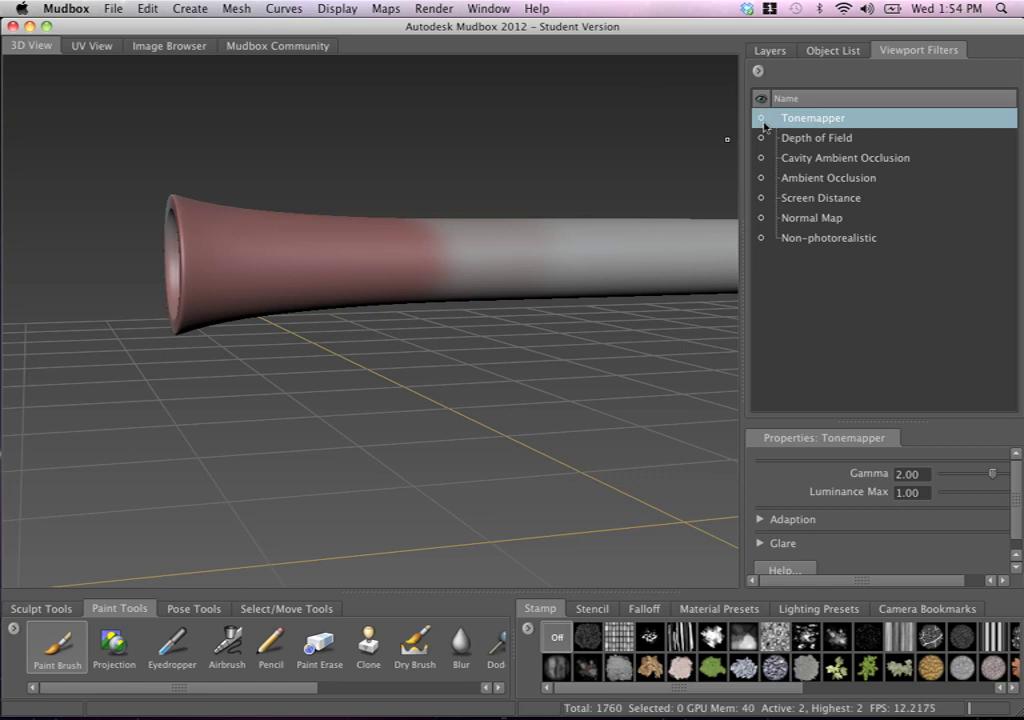
left_click(761, 118)
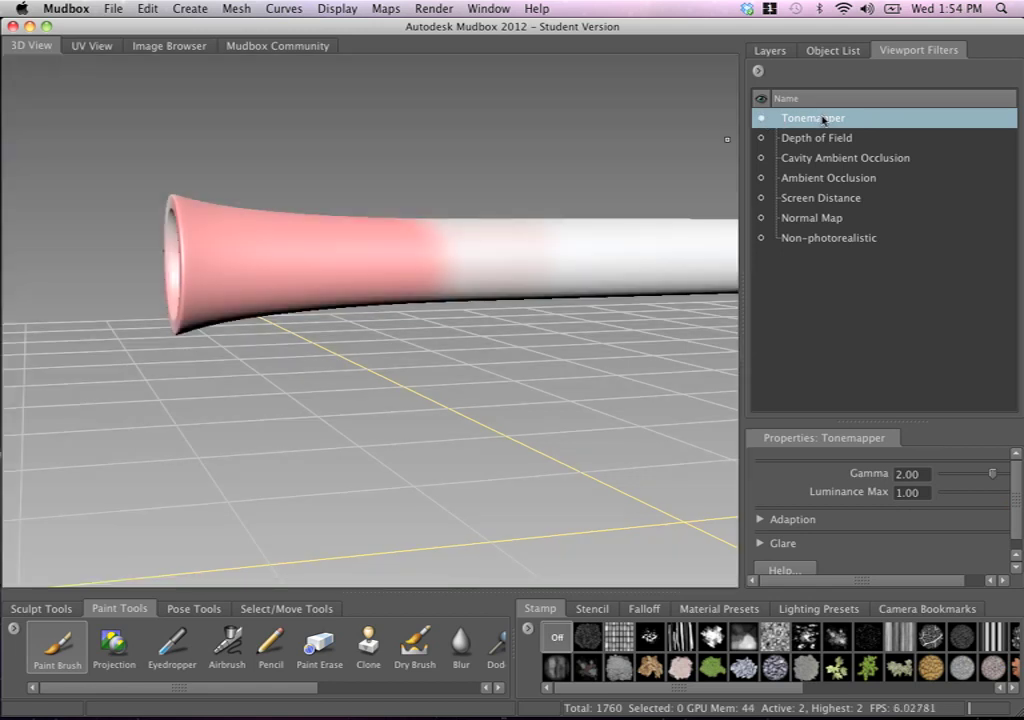
mouse_move(992, 479)
left_mouse_down()
mouse_move(981, 473)
mouse_move(1015, 480)
mouse_move(1002, 484)
left_mouse_up()
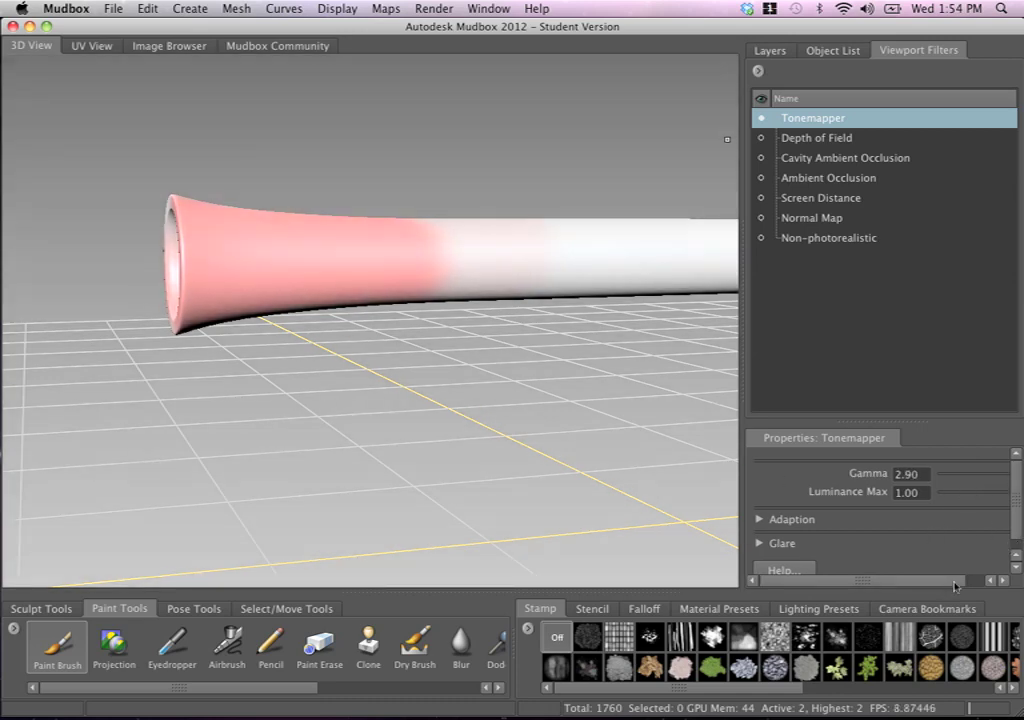
left_click_drag(954, 582, 984, 580)
mouse_move(995, 495)
left_mouse_down()
mouse_move(951, 497)
mouse_move(981, 501)
left_mouse_up()
Paint the rest of the barrel with the dusty red base color, covering all sides and the muzzle opening
mouse_move(396, 333)
left_mouse_down("alt")
mouse_move(441, 343)
mouse_move(421, 304)
left_mouse_up("alt")
left_click_drag(384, 240, 370, 273, "alt")
scroll(370, 273, "up", 3)
mouse_move(295, 242)
left_mouse_down()
mouse_move(203, 280)
mouse_move(457, 217)
mouse_move(473, 251)
mouse_move(340, 284)
left_mouse_up()
right_click_drag(380, 316, 391, 288, "alt")
mouse_move(272, 262)
left_mouse_down()
mouse_move(201, 304)
mouse_move(337, 247)
mouse_move(498, 256)
mouse_move(549, 279)
mouse_move(298, 290)
left_mouse_up()
mouse_move(245, 213)
left_mouse_down()
mouse_move(290, 172)
mouse_move(541, 187)
left_mouse_up()
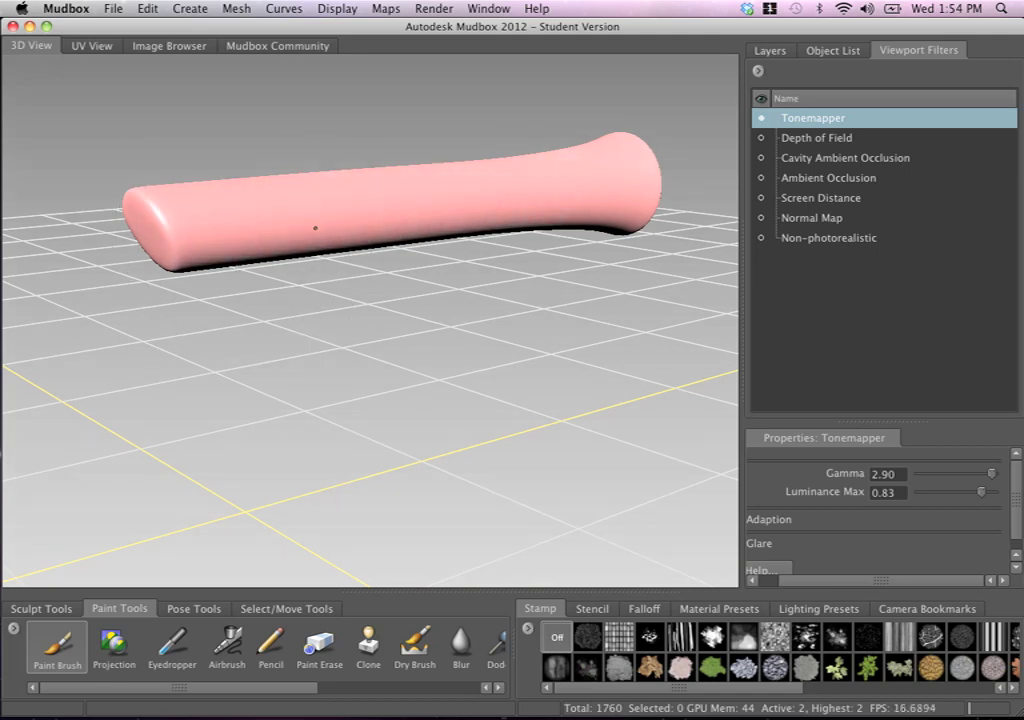
left_click_drag(320, 251, 463, 203, "alt")
mouse_move(353, 264)
left_mouse_down("alt")
mouse_move(553, 379)
mouse_move(487, 336)
mouse_move(535, 274)
mouse_move(471, 233)
mouse_move(366, 245)
left_mouse_up("alt")
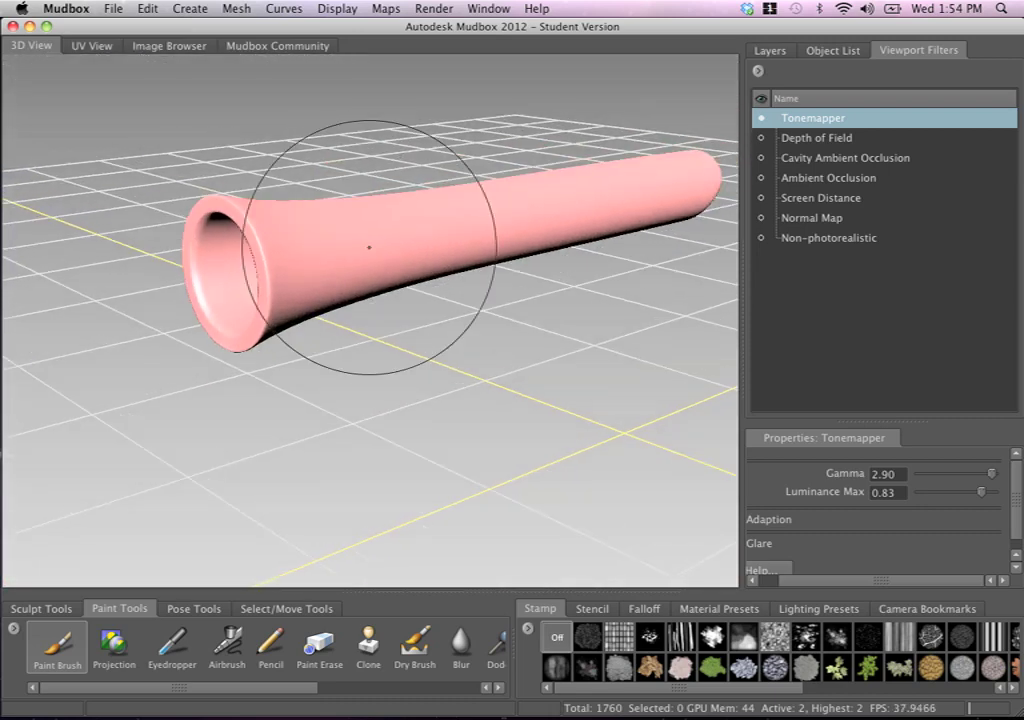
Set PlasterBare0057_7_S.jpg from the Image Browser as the stencil and return to the barrel in the 3D view
left_click(838, 50)
left_click(770, 50)
left_click_drag(469, 190, 358, 189, "alt")
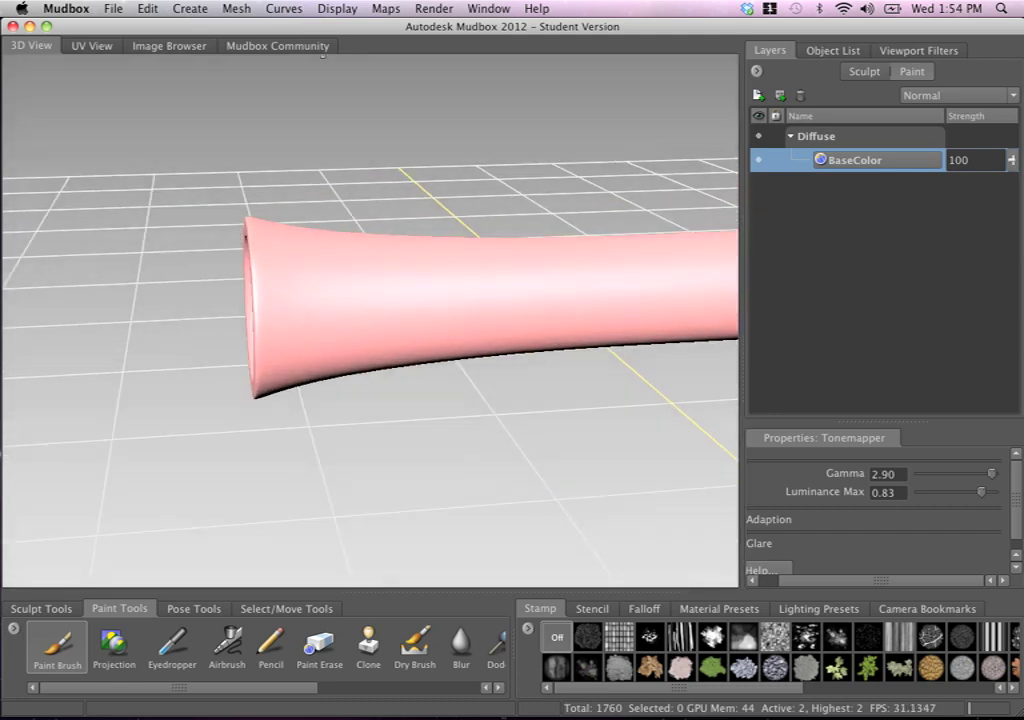
left_click(170, 46)
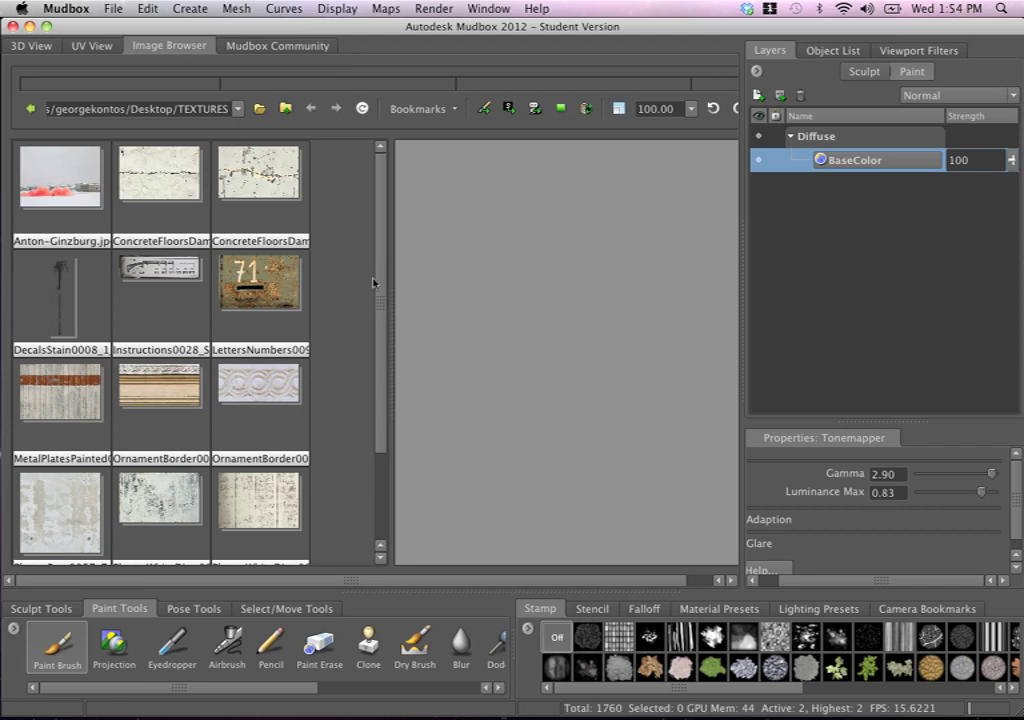
left_click(74, 508)
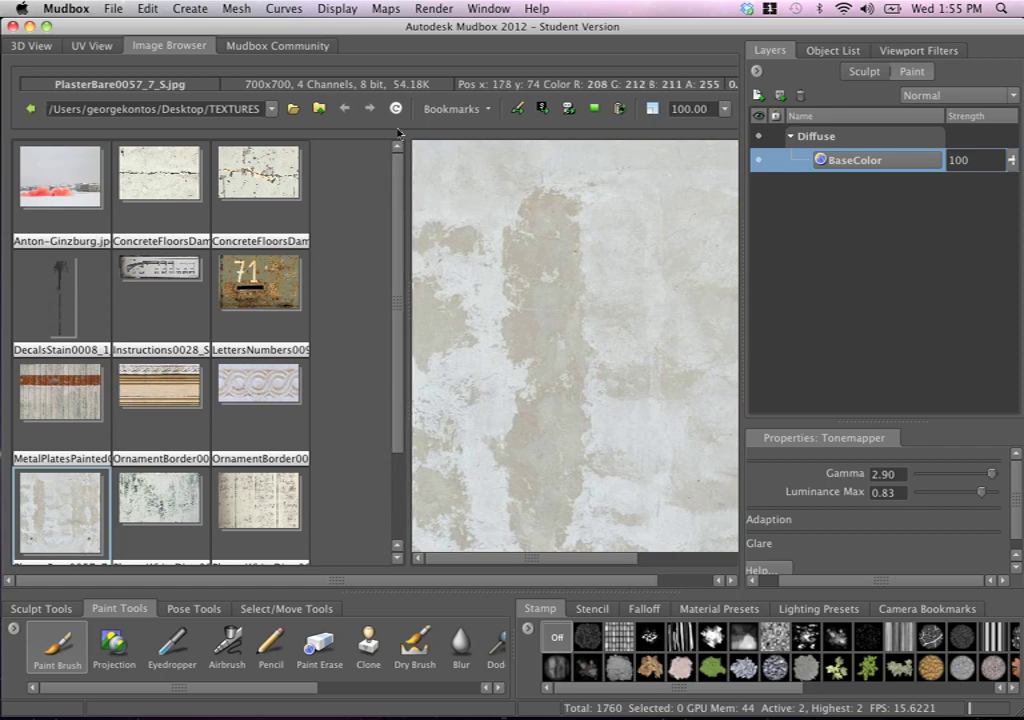
left_click_drag(401, 272, 355, 283)
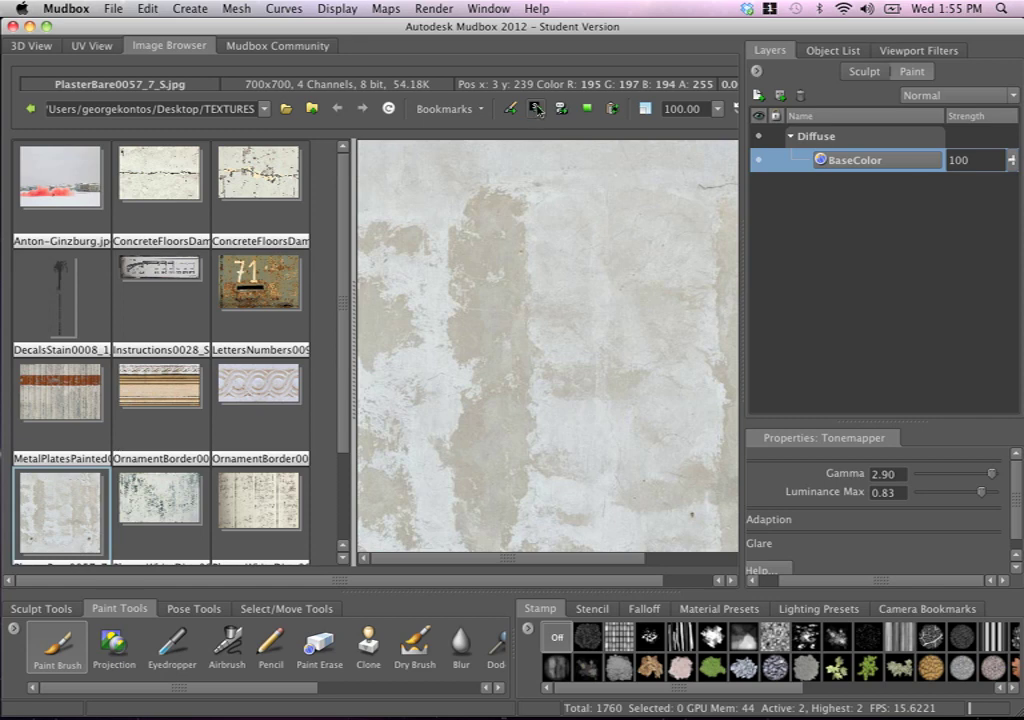
left_click(535, 108)
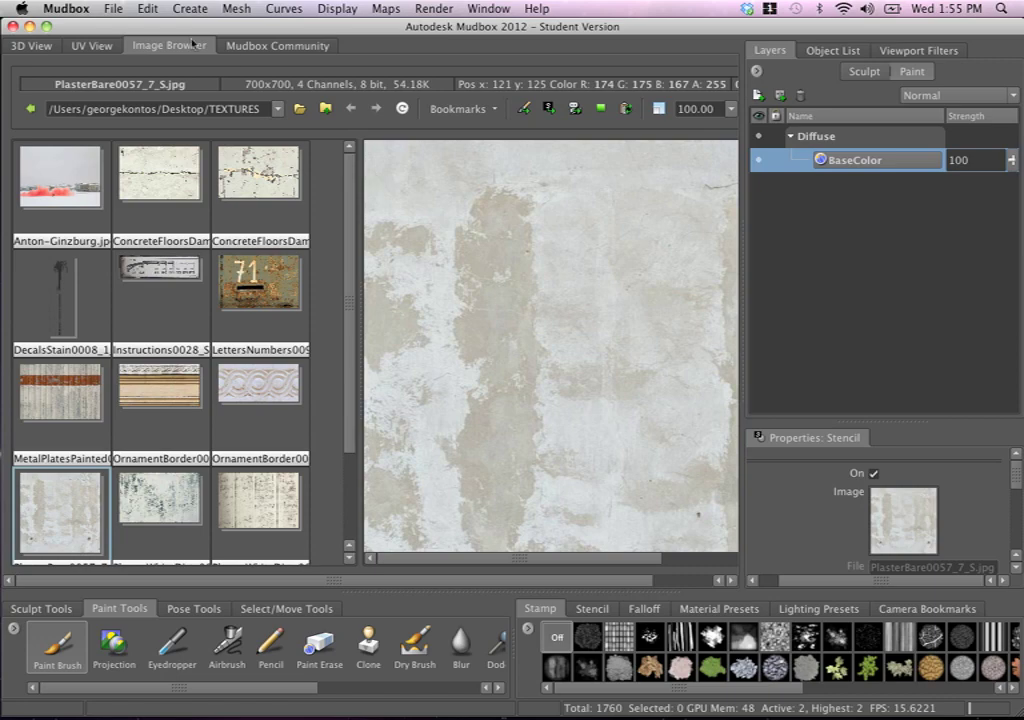
left_click(34, 45)
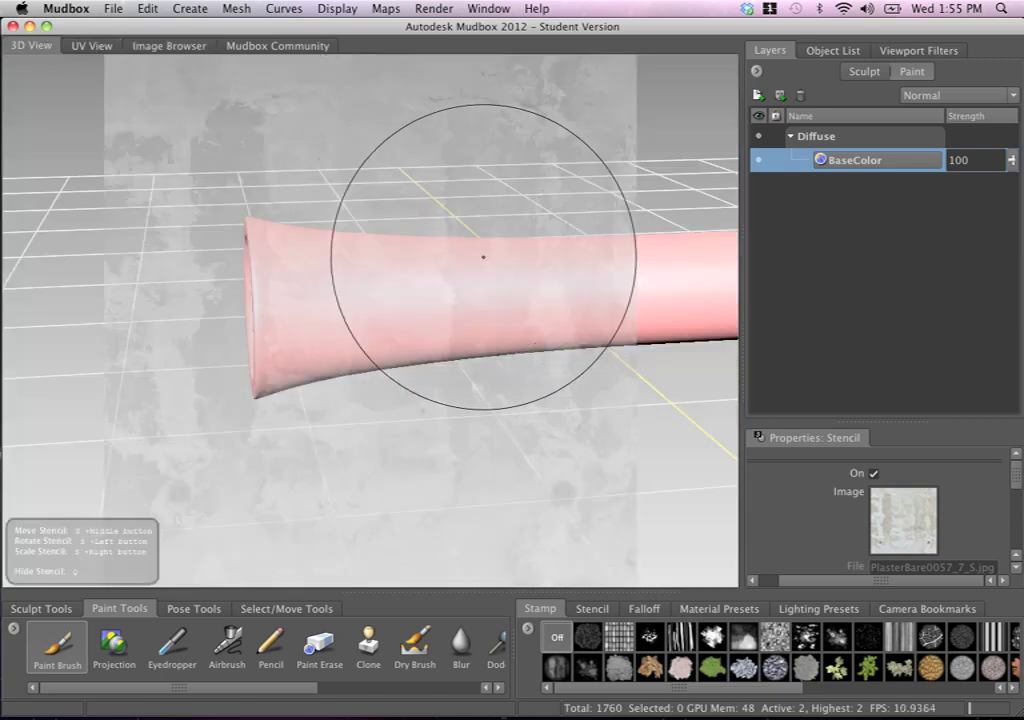
Enlarge the view of the muzzle, shrink the brush to less than half the barrel's height, adjust its strength and reselect Paint Brush
scroll(261, 231, "down", 5)
scroll(263, 178, "up", 8)
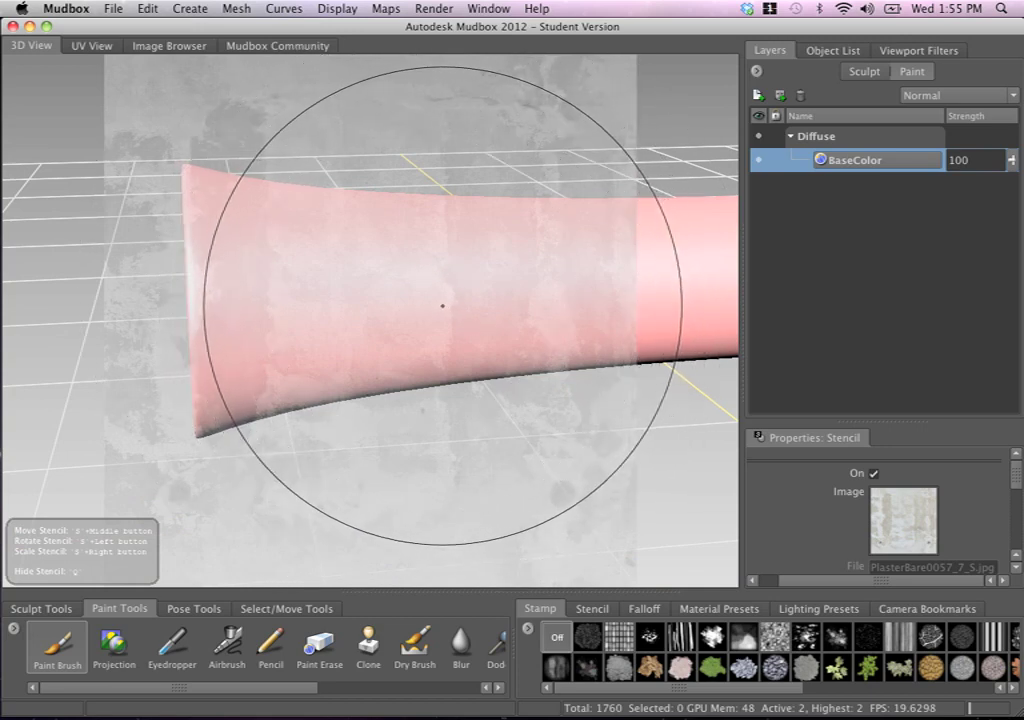
key("m")
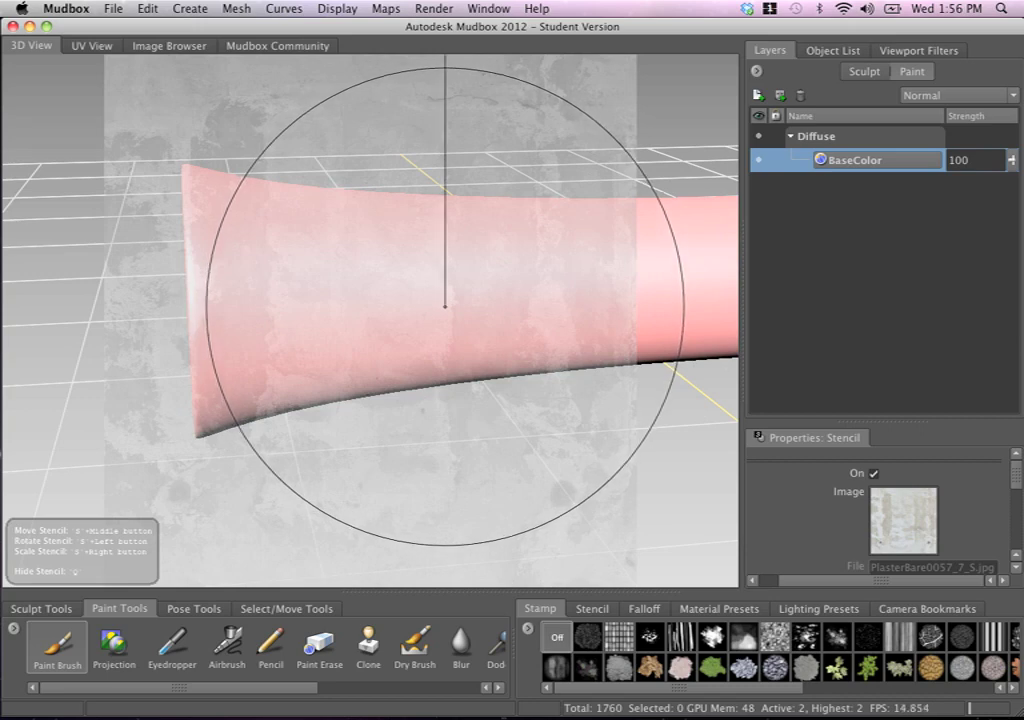
key("b")
mouse_move(459, 312)
left_mouse_down()
mouse_move(240, 312)
mouse_move(369, 312)
mouse_move(251, 312)
mouse_move(279, 312)
left_mouse_up()
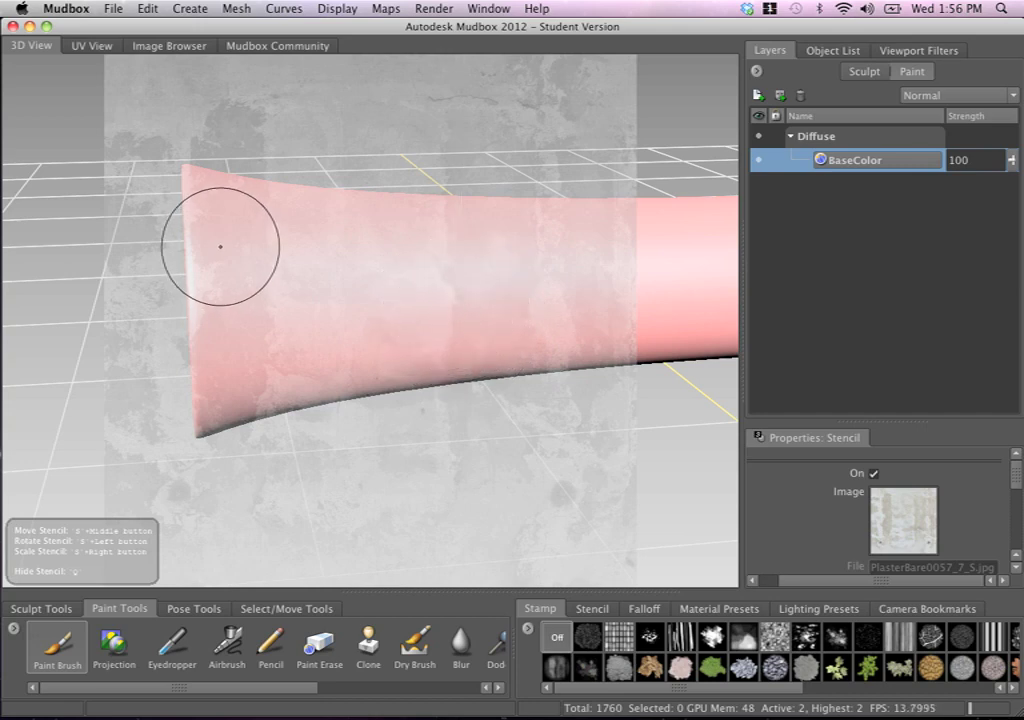
left_click_drag(221, 248, 254, 262)
left_click_drag(254, 153, 254, 209)
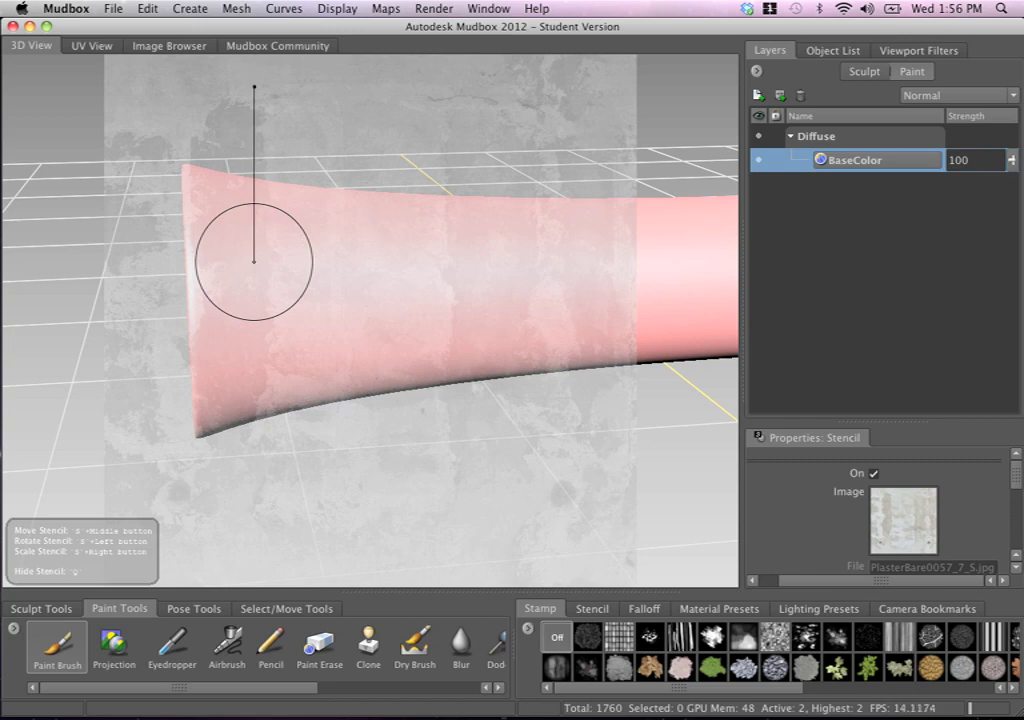
left_click_drag(254, 262, 248, 276)
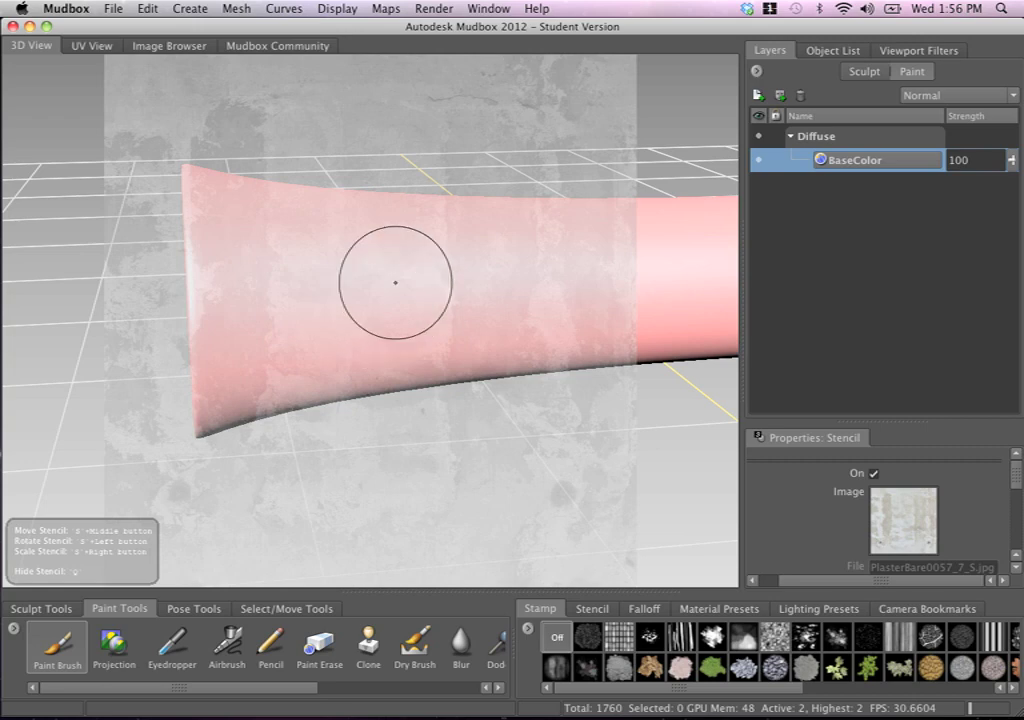
left_click(58, 640)
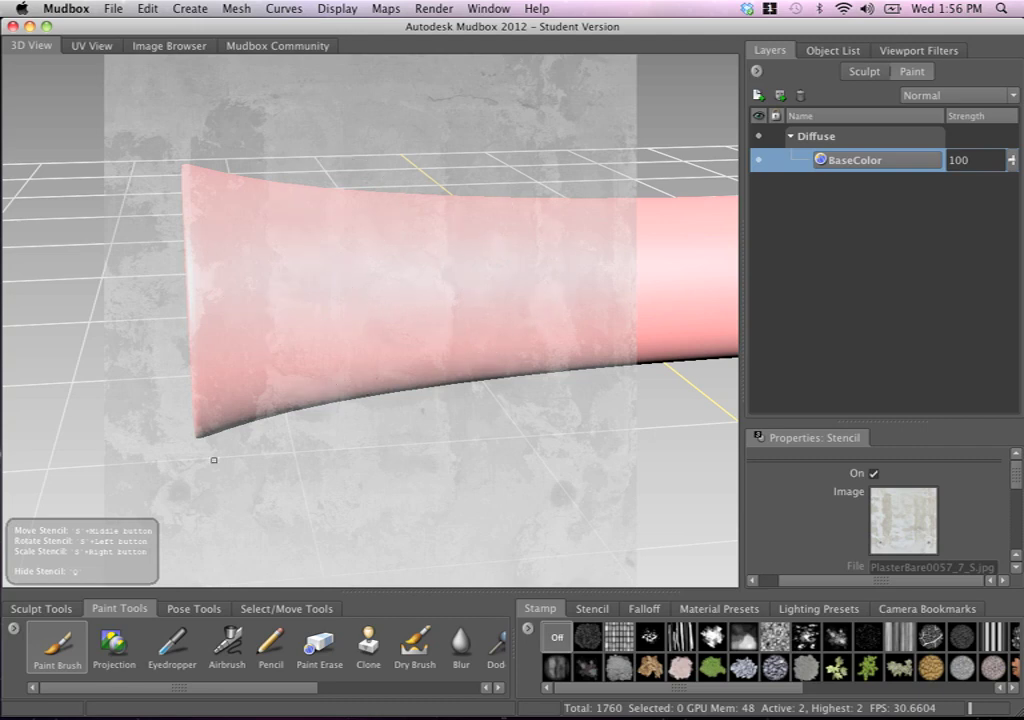
Activate the Projection paint tool and turn the barrel to a nearly level side-on view
left_click(104, 658)
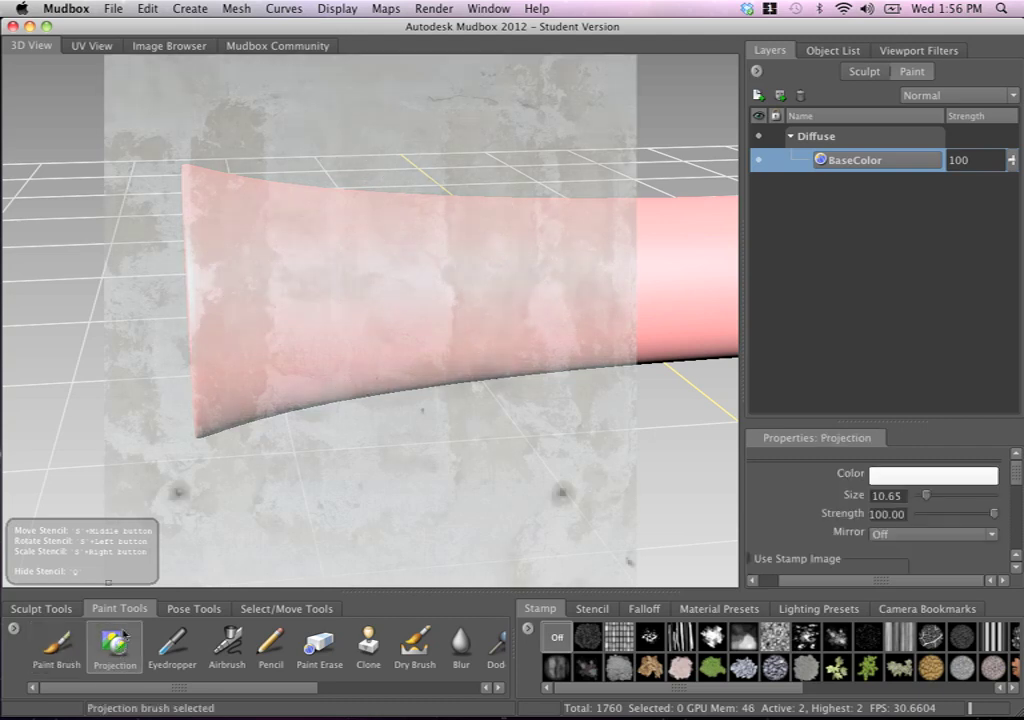
left_click_drag(407, 265, 288, 181, "alt")
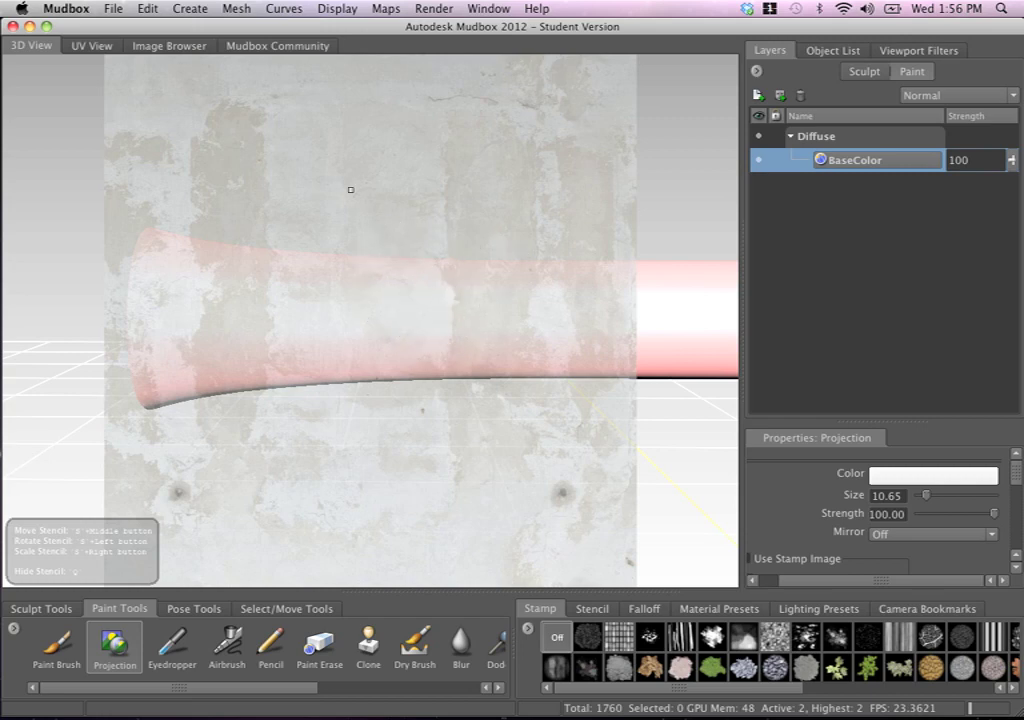
mouse_move(400, 338)
left_mouse_down("alt")
mouse_move(420, 347)
mouse_move(390, 338)
mouse_move(455, 370)
mouse_move(407, 312)
left_mouse_up("alt")
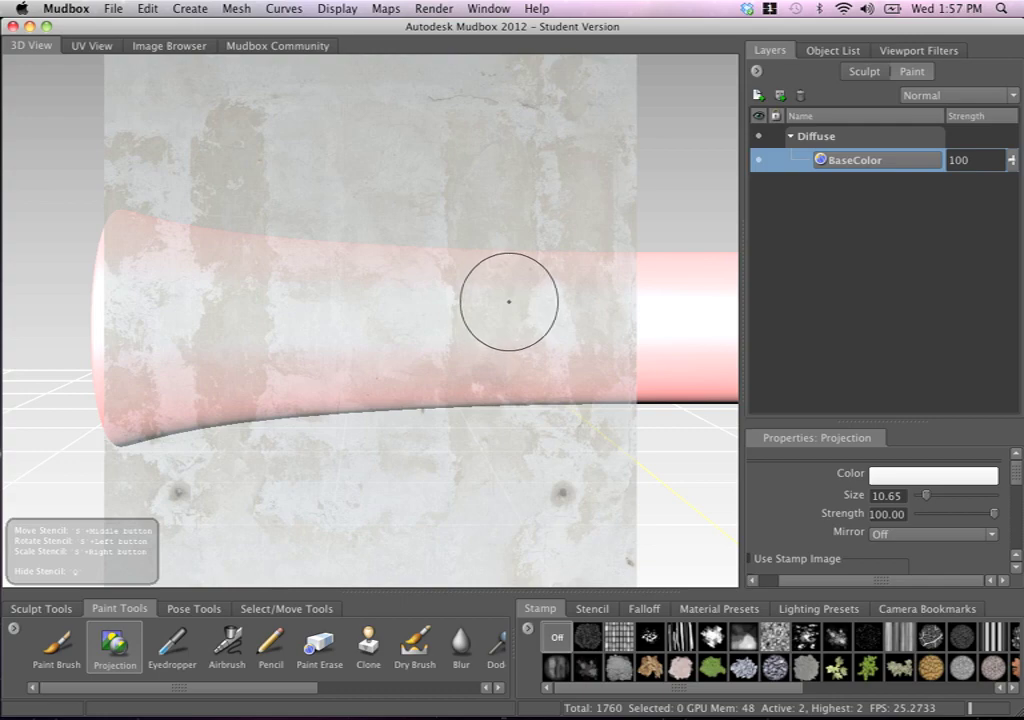
Rotate the plaster stencil a quarter turn and scale it down over the muzzle half of the barrel
right_click_drag(496, 299, 345, 280)
left_click_drag(345, 280, 545, 369)
right_click_drag(545, 369, 512, 365)
left_click_drag(512, 365, 524, 367)
mouse_move(524, 367)
right_mouse_down()
mouse_move(581, 331)
mouse_move(567, 318)
right_mouse_up()
left_click_drag(511, 281, 501, 297, "alt")
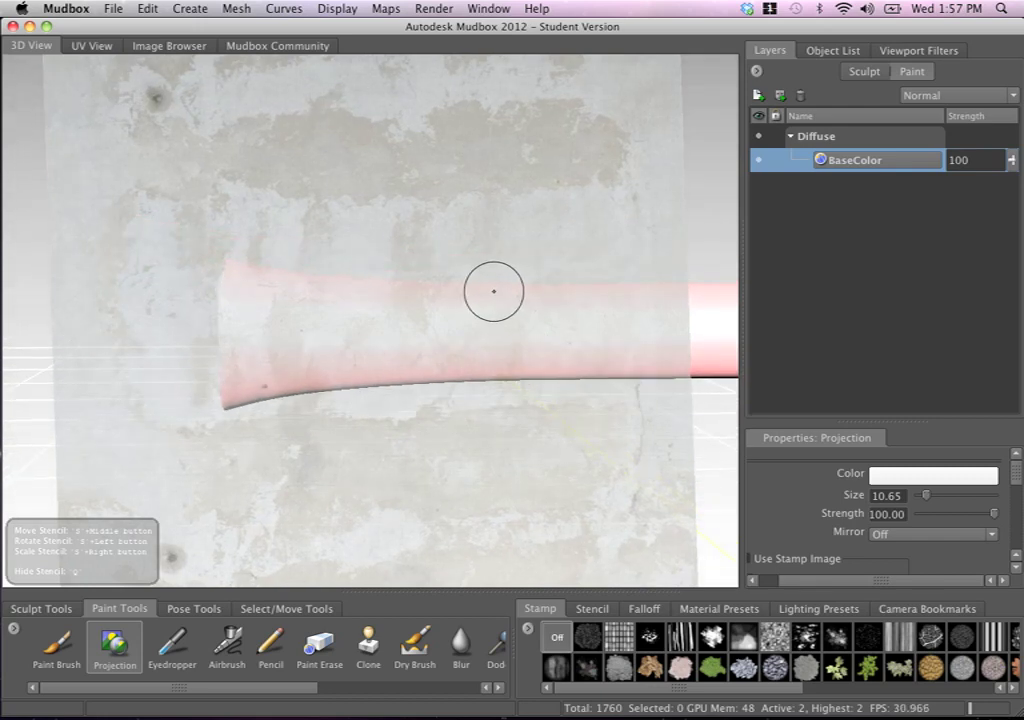
left_click_drag(546, 268, 490, 262, "alt")
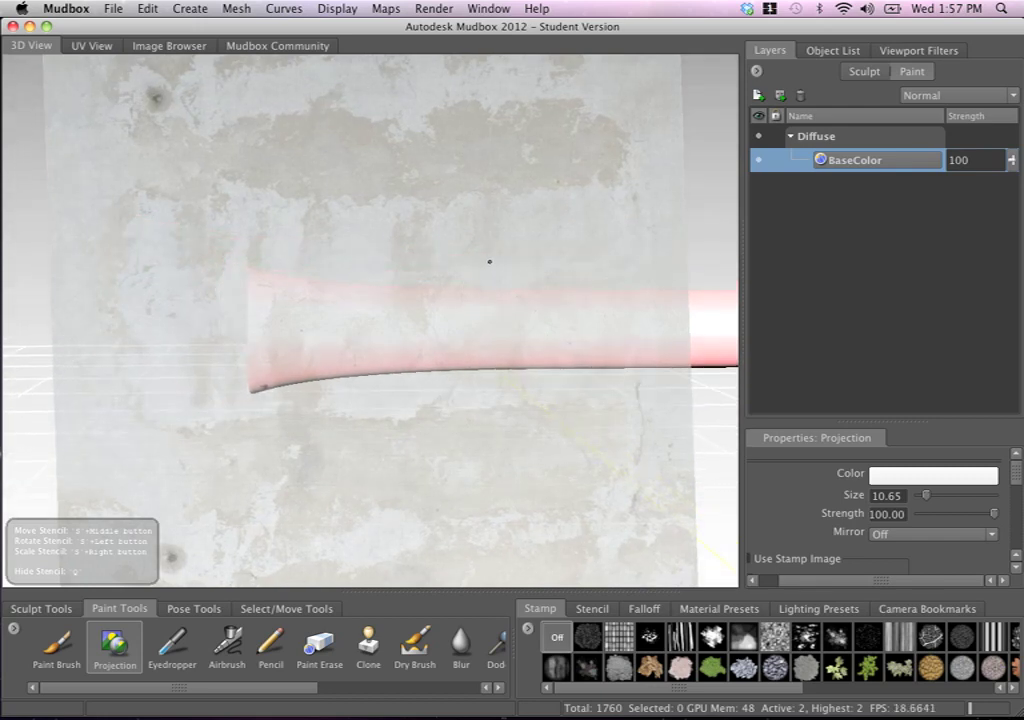
right_click_drag(507, 267, 557, 216)
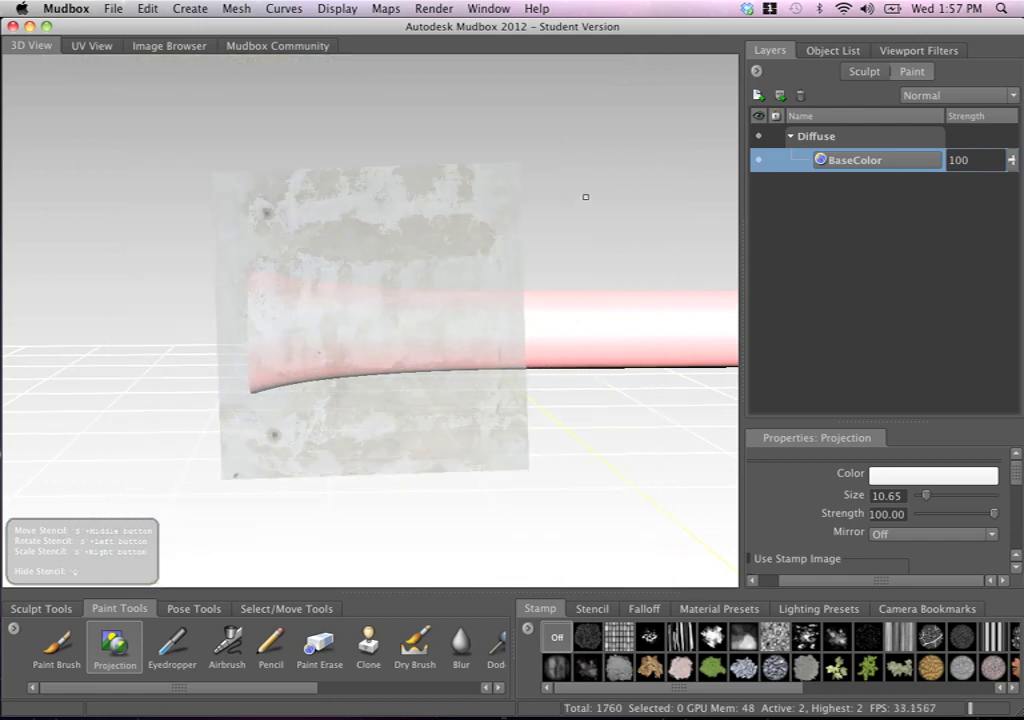
Switch to the Front View and frame the whole barrel
key("space")
mouse_move(651, 199)
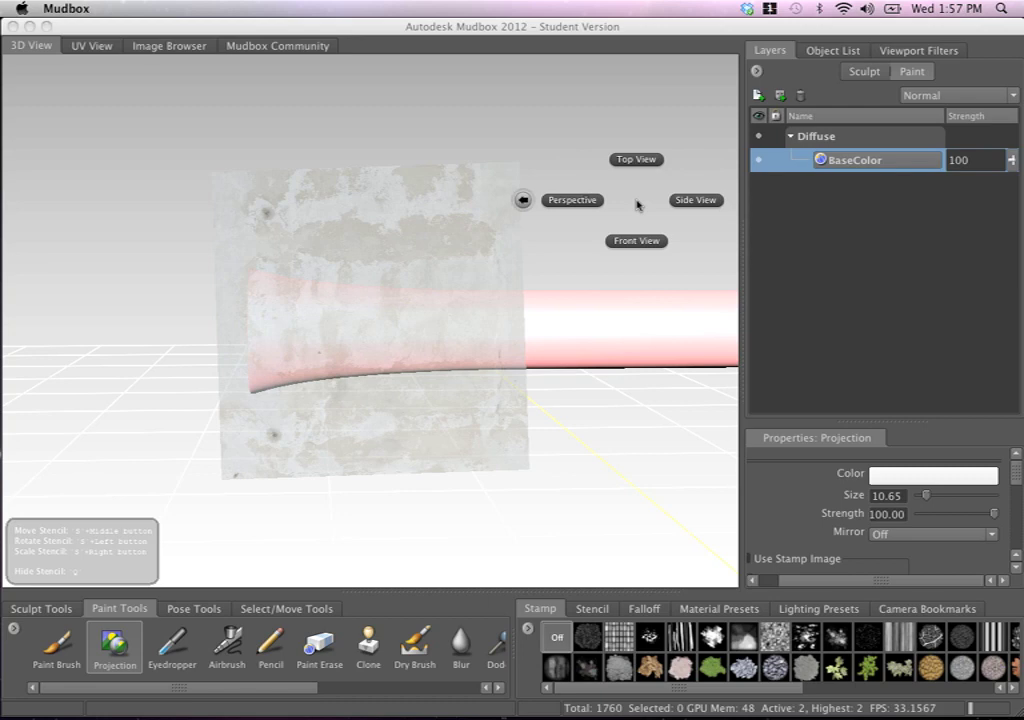
left_click(683, 199)
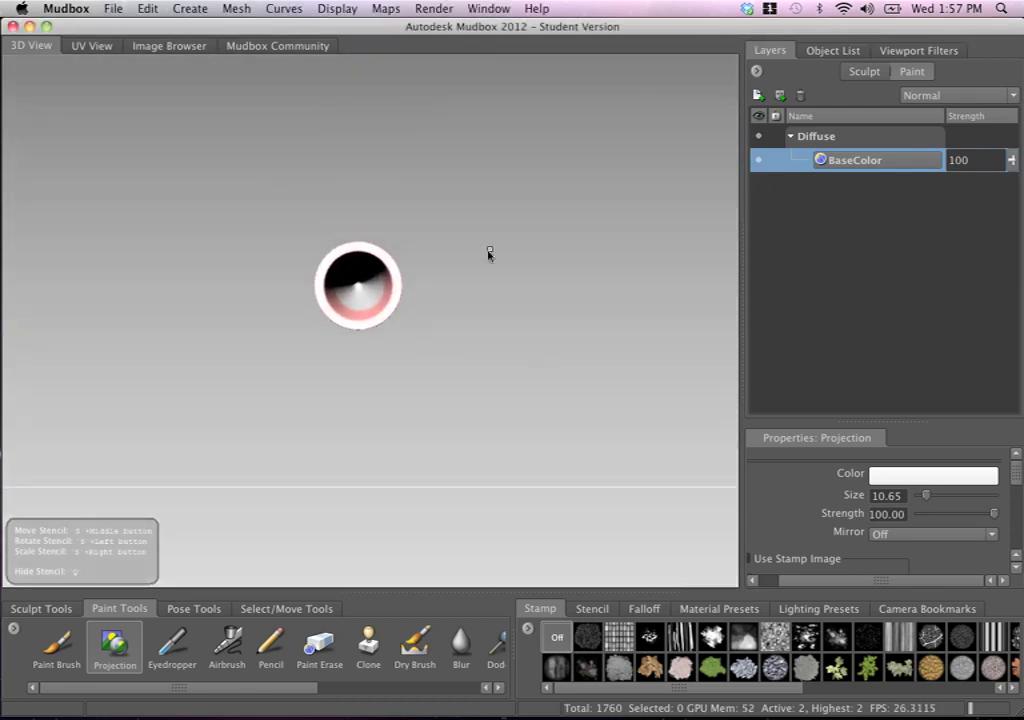
key("space")
mouse_move(553, 251)
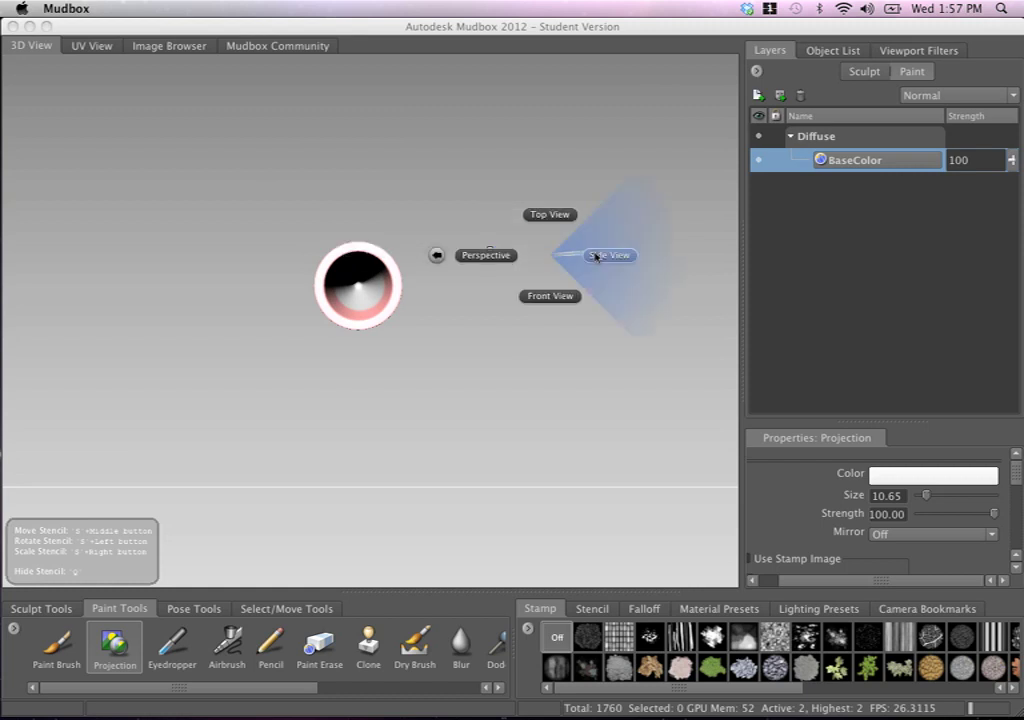
left_click(545, 294)
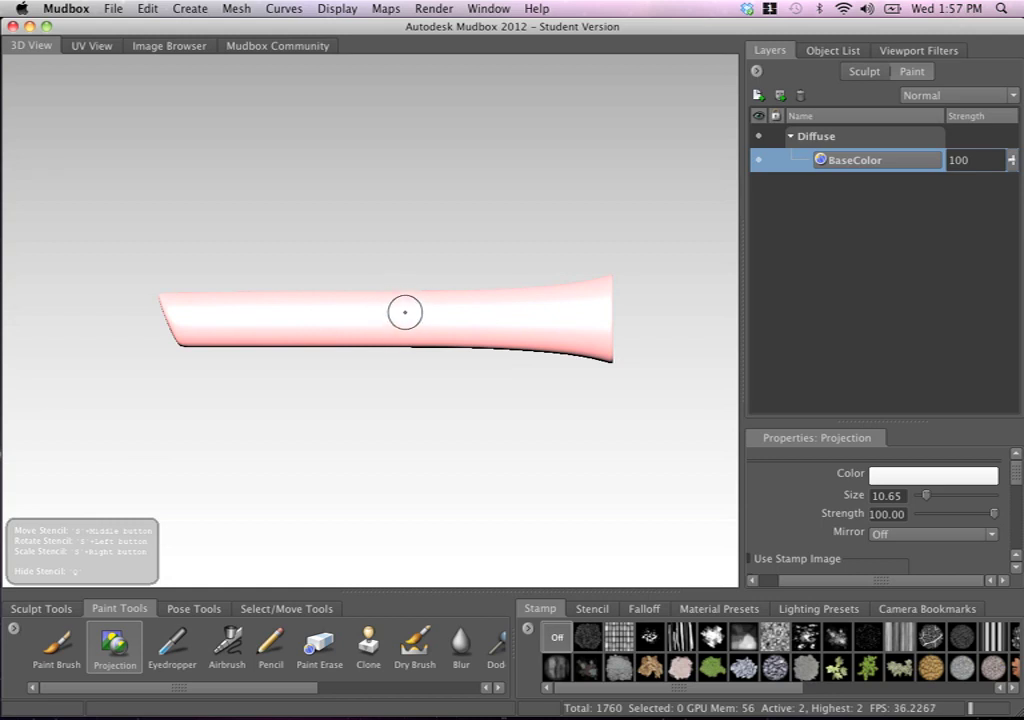
middle_click_drag(423, 277, 461, 207, "alt")
right_click_drag(285, 290, 283, 349, "alt")
middle_click_drag(283, 349, 290, 384, "alt")
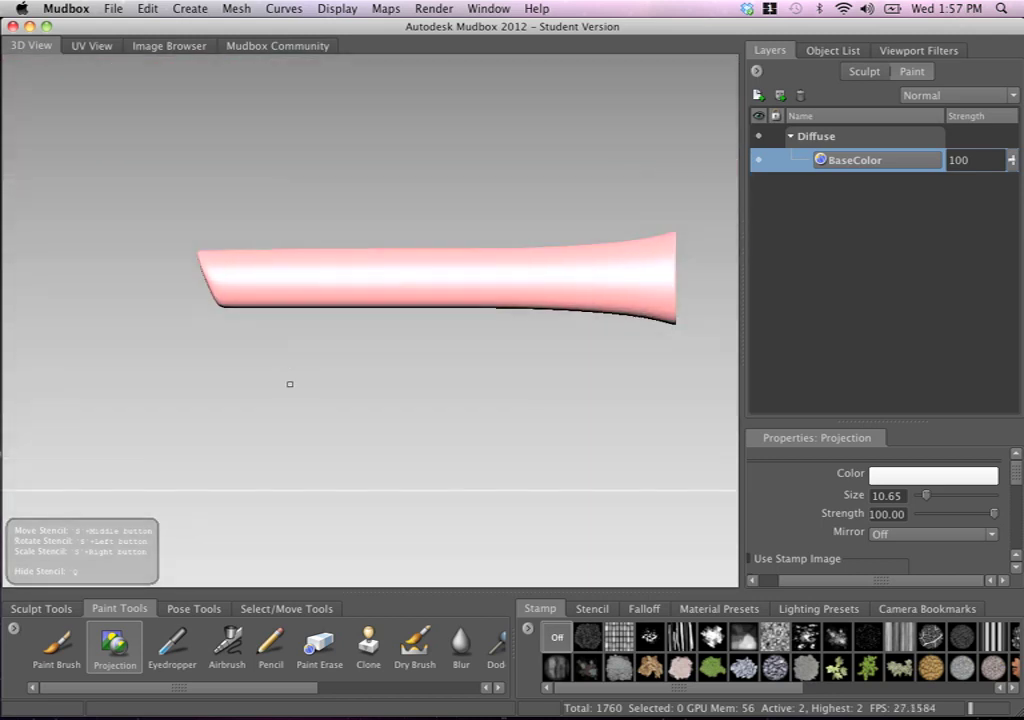
Set PlasterBare0057_7_S.jpg from the Image Browser as the stencil again and return to the 3D view
left_click(141, 42)
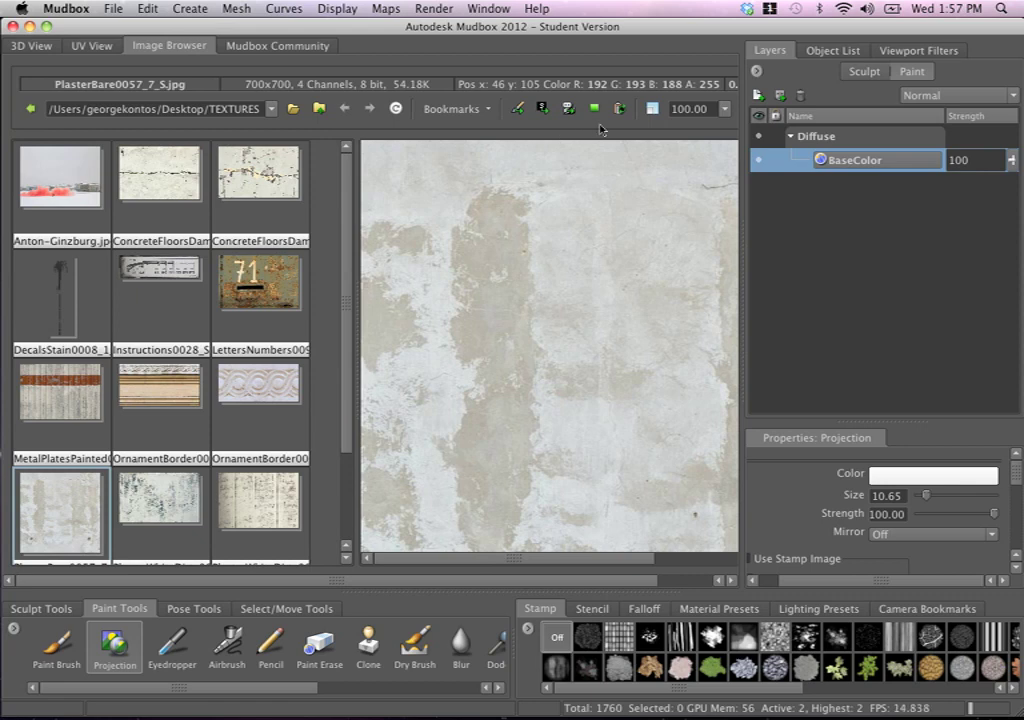
left_click(540, 109)
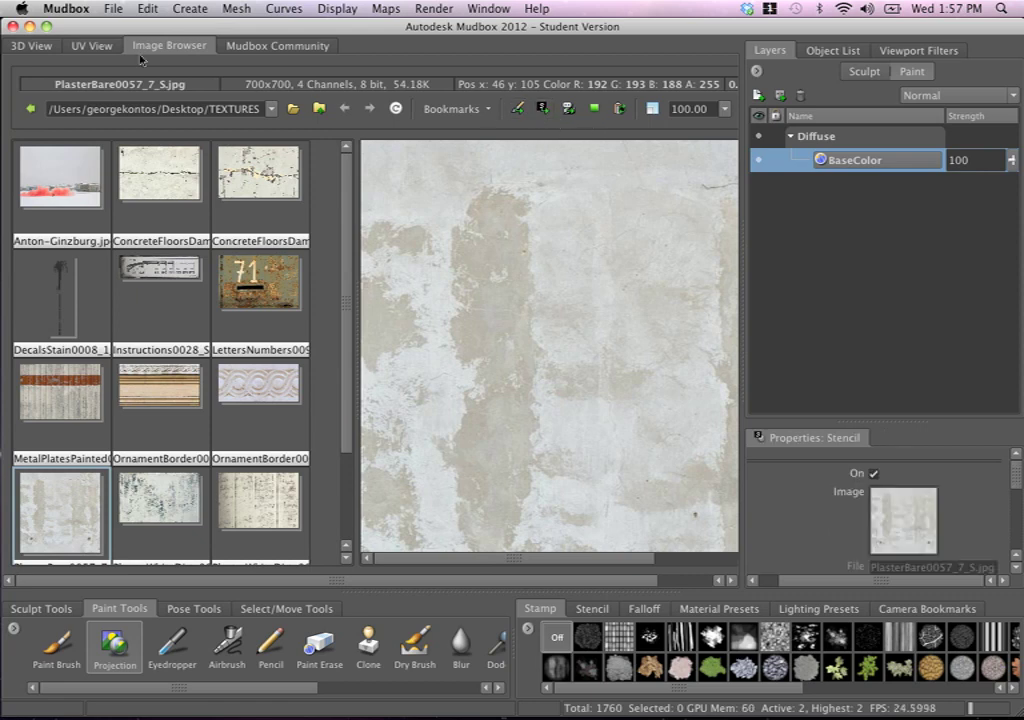
left_click(30, 45)
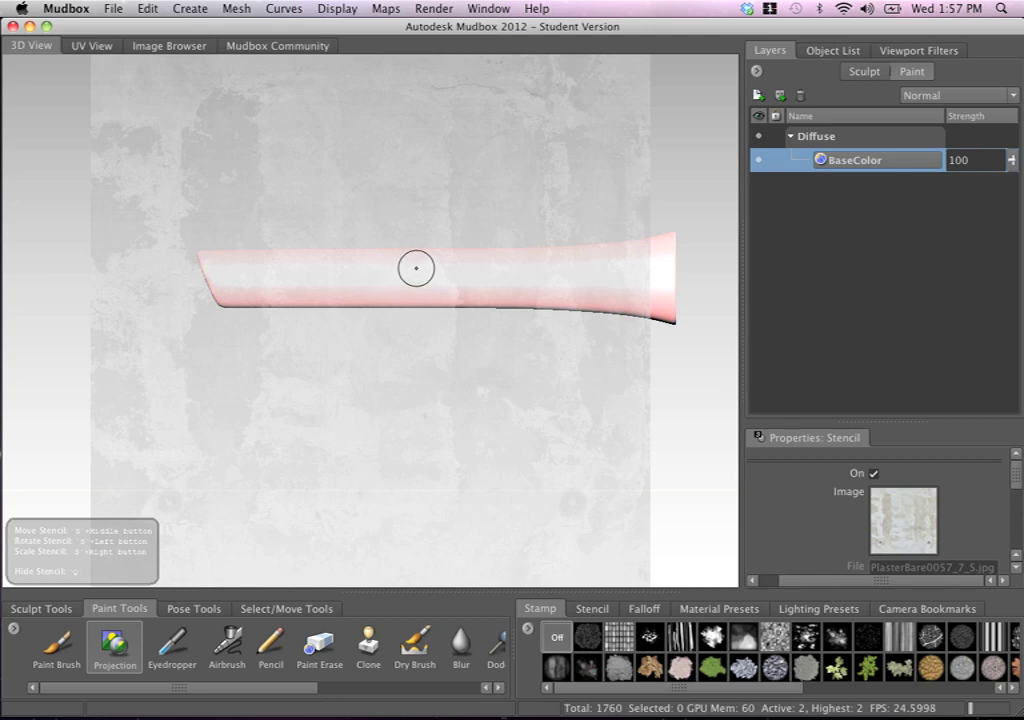
Rotate the stencil a quarter turn clockwise, then scale and move it to cover the barrel from its angled end almost to the flare
right_click_drag(416, 267, 341, 219)
left_click_drag(395, 238, 519, 365)
middle_click_drag(499, 323, 477, 182)
right_click_drag(477, 181, 556, 226)
middle_click_drag(447, 318, 422, 398, "alt")
right_click_drag(422, 398, 450, 345, "alt")
middle_click_drag(450, 345, 299, 382, "alt")
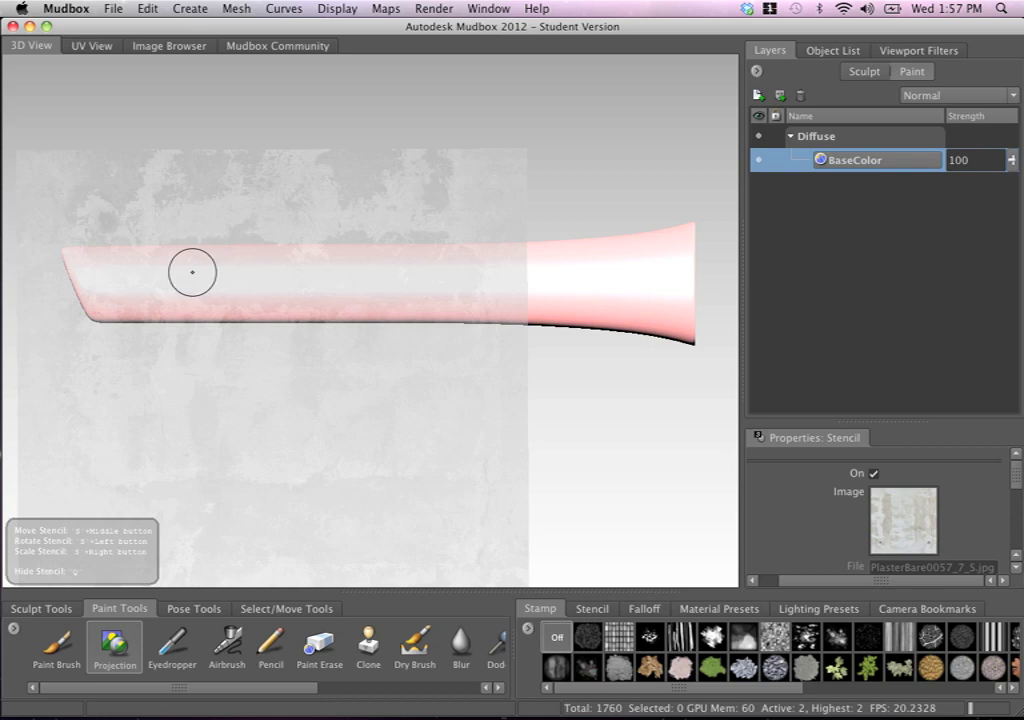
Enlarge the brush to project plaster onto the barrel's angled end, and set the Tonemapper's Luminance Max to 1.00
key("b")
mouse_move(195, 270)
left_mouse_down()
mouse_move(235, 283)
mouse_move(142, 260)
mouse_move(82, 281)
mouse_move(99, 250)
mouse_move(110, 300)
mouse_move(220, 288)
left_mouse_up()
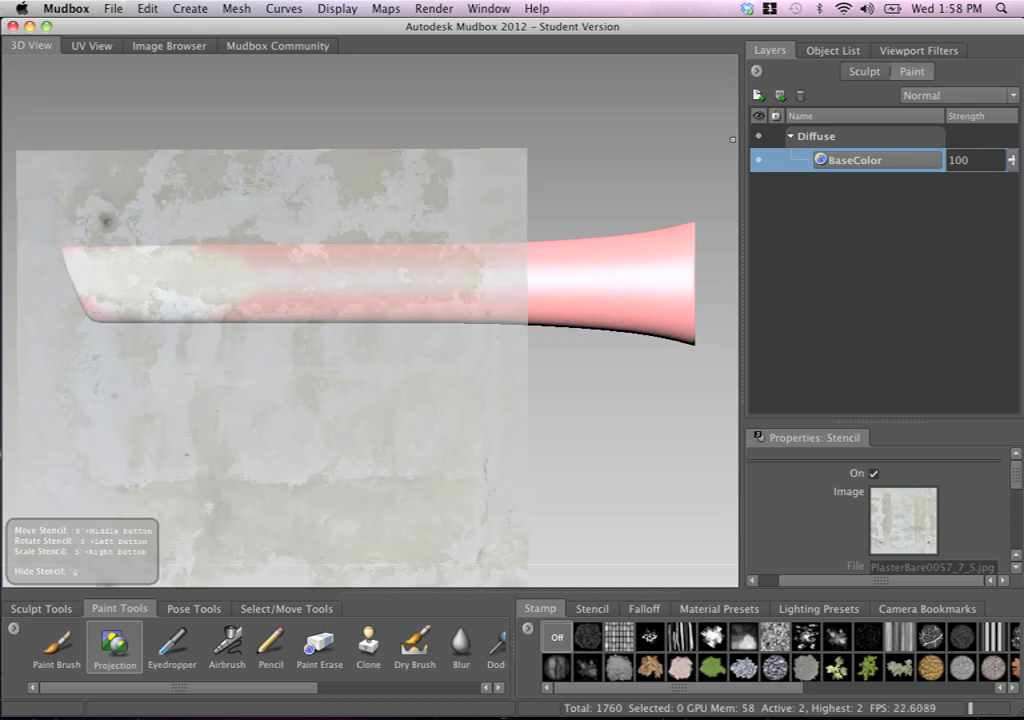
left_click(920, 51)
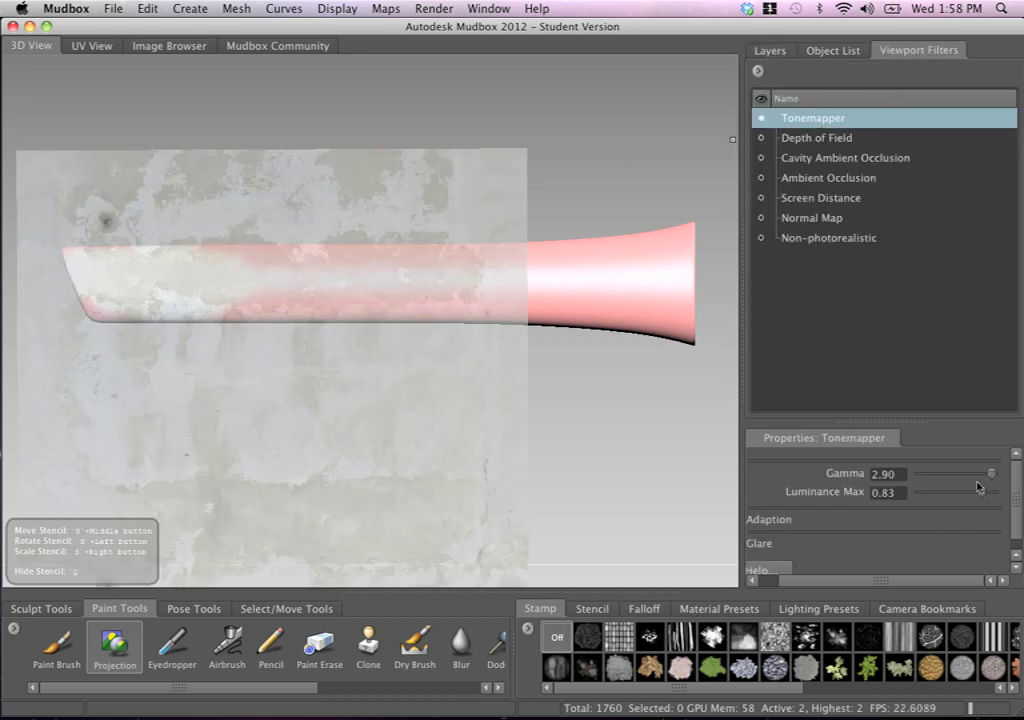
left_click_drag(983, 497, 995, 493)
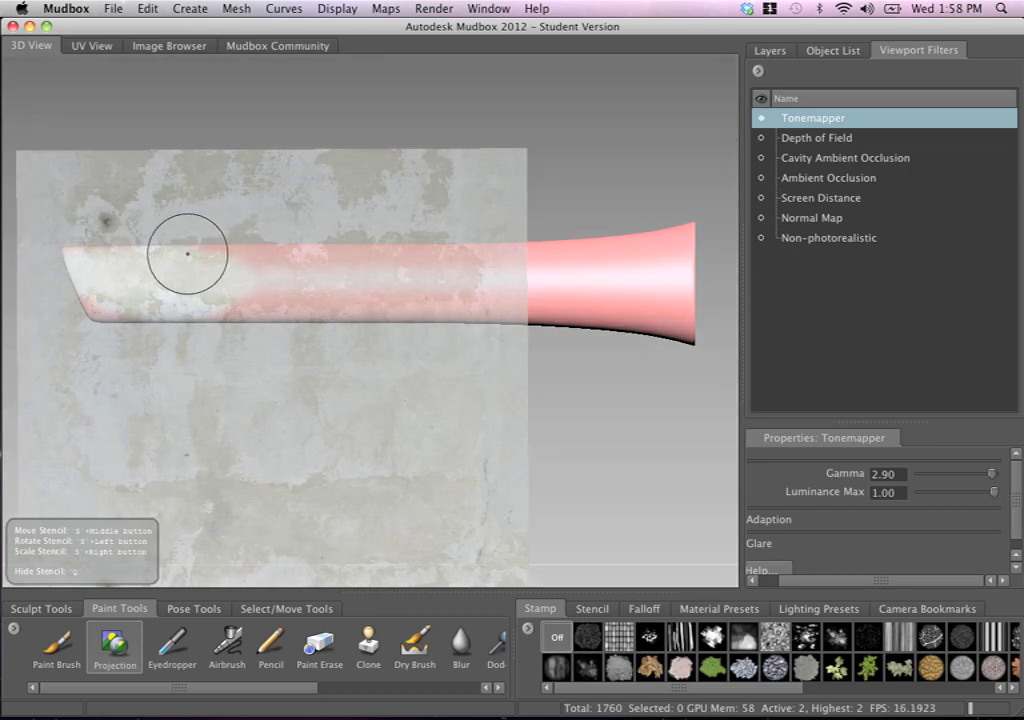
Project the plaster along the rest of this barrel side up to the stencil's edge near the flared muzzle
left_click_drag(190, 256, 234, 250)
mouse_move(320, 247)
left_mouse_down()
mouse_move(226, 327)
mouse_move(409, 226)
mouse_move(386, 309)
mouse_move(222, 318)
mouse_move(176, 302)
mouse_move(610, 238)
mouse_move(424, 304)
mouse_move(442, 328)
left_mouse_up()
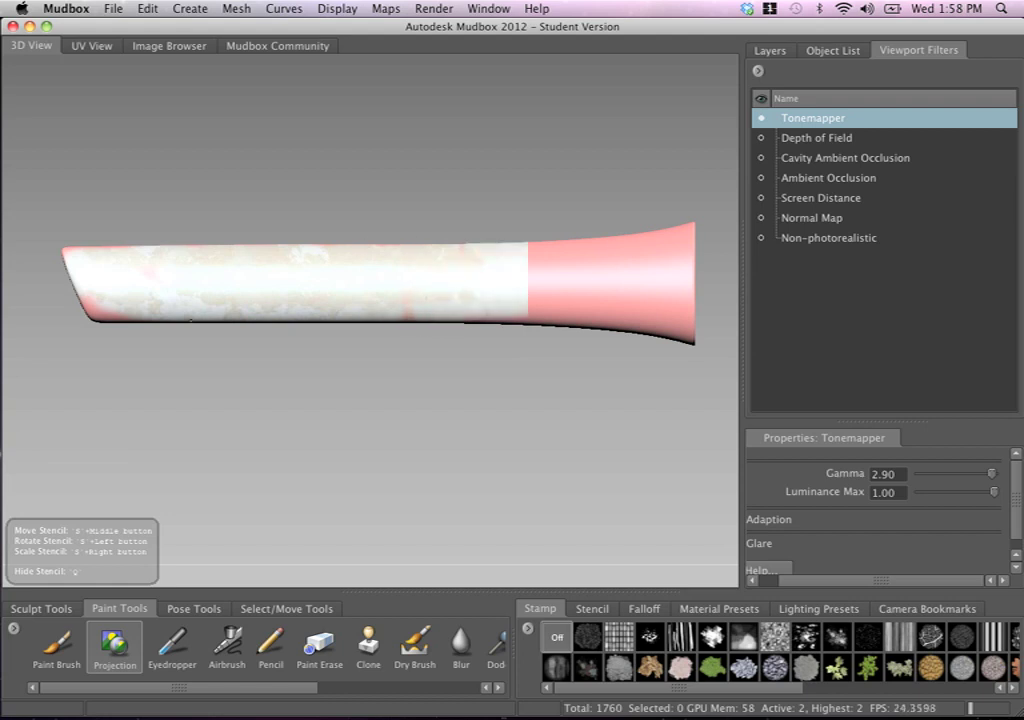
key("q")
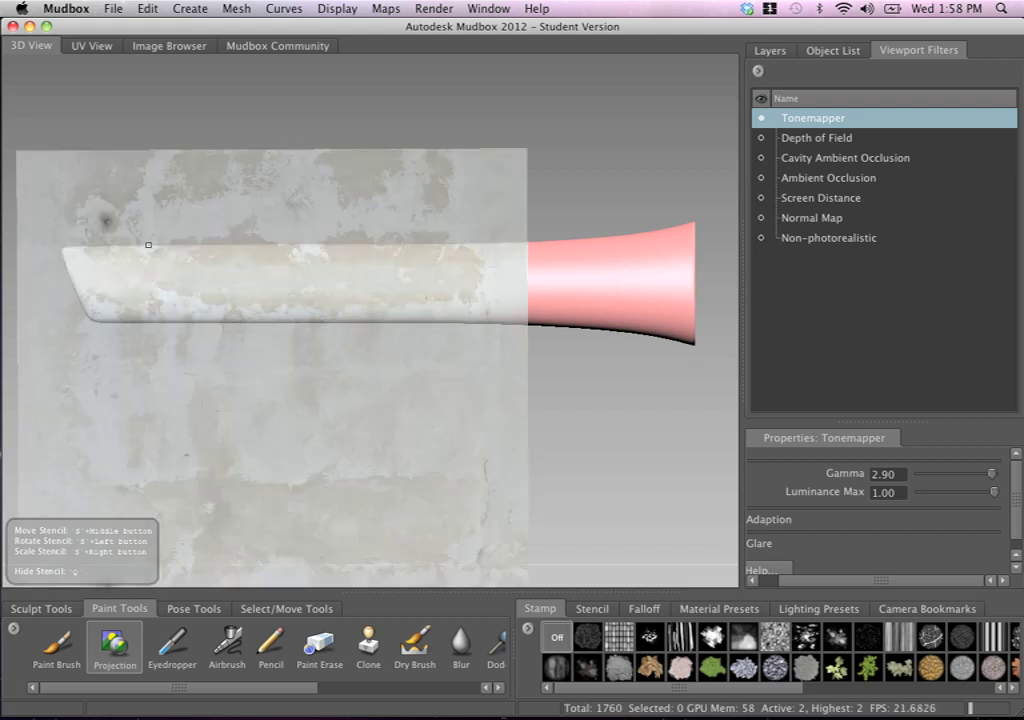
Switch back to the Perspective view, showing the opposite side of the barrel
key("space")
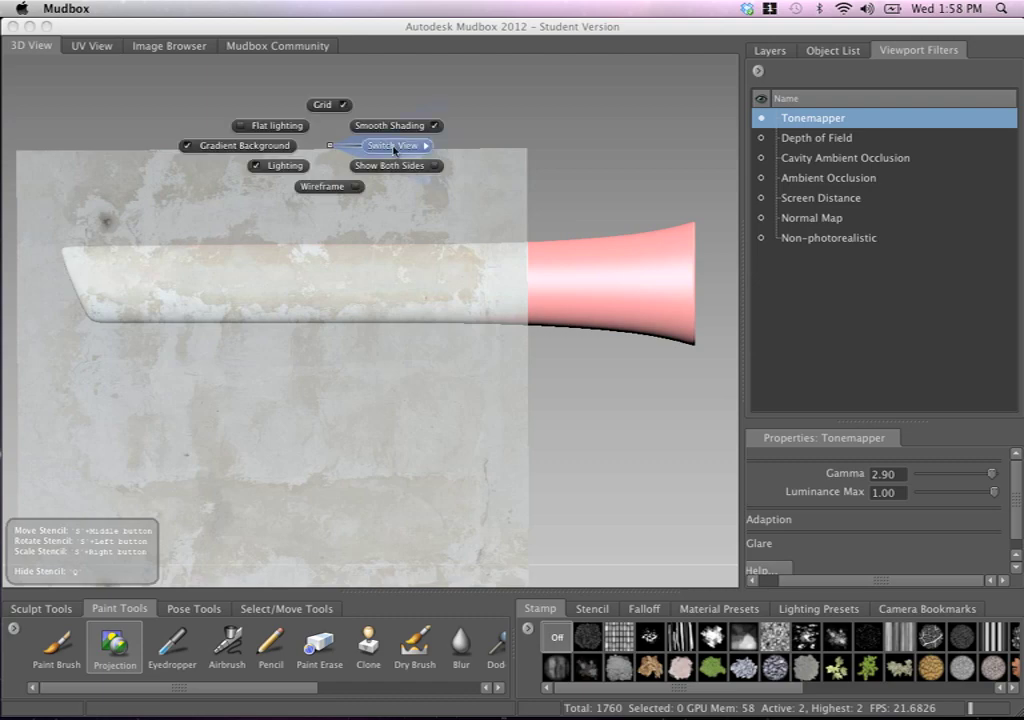
left_click(397, 147)
left_click(336, 148)
left_click_drag(405, 260, 428, 260, "alt")
Enlarge and shift the stencil over nearly the full barrel length, and project the plaster onto this side
right_click_drag(418, 217, 565, 263)
mouse_move(565, 263)
middle_mouse_down()
mouse_move(587, 370)
mouse_move(590, 357)
middle_mouse_up()
mouse_move(503, 217)
left_mouse_down()
mouse_move(494, 197)
mouse_move(134, 197)
mouse_move(98, 252)
mouse_move(142, 318)
mouse_move(267, 235)
mouse_move(410, 259)
mouse_move(553, 226)
mouse_move(526, 214)
left_mouse_up()
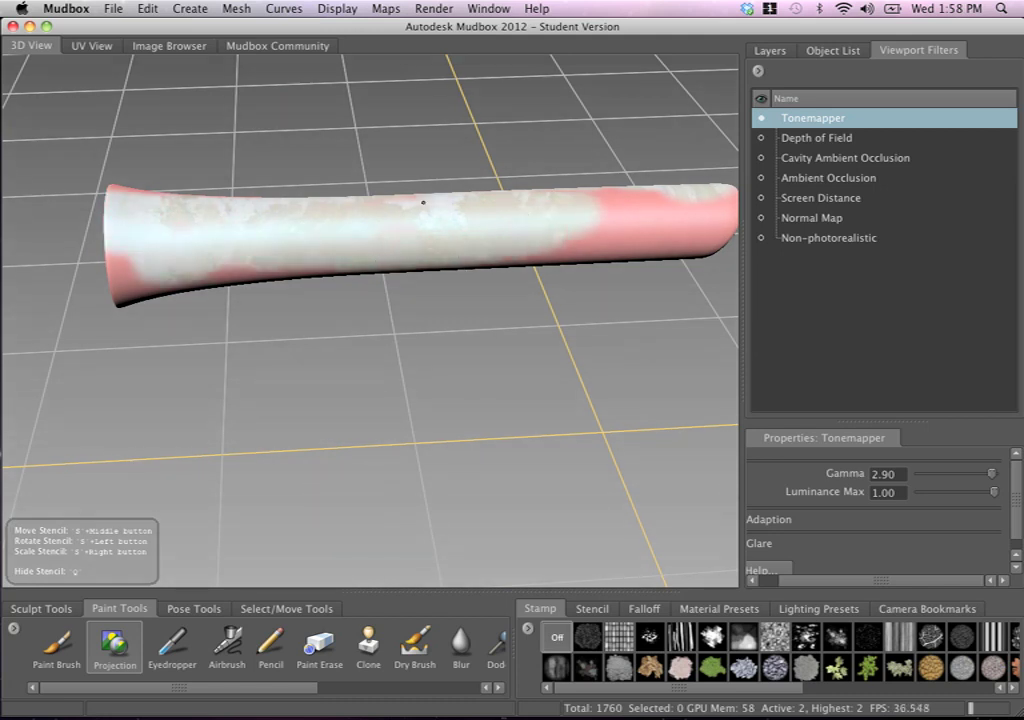
mouse_move(466, 198)
left_mouse_down()
mouse_move(667, 229)
mouse_move(590, 245)
mouse_move(327, 253)
mouse_move(155, 232)
mouse_move(137, 270)
left_mouse_up()
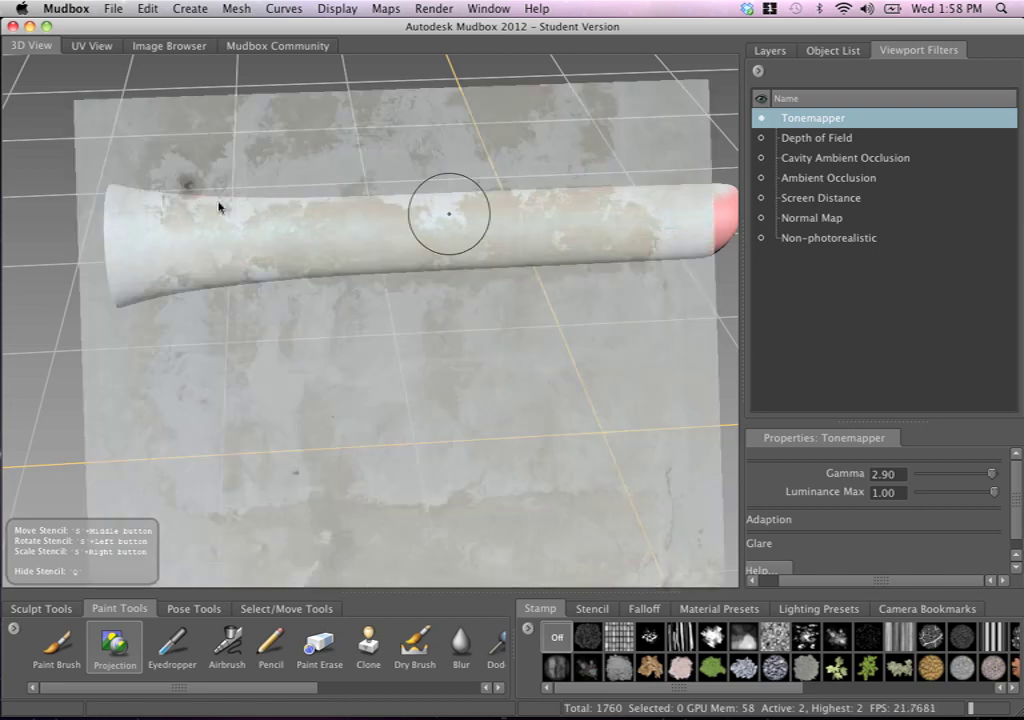
Show the barrel's underside, scale the stencil down and move it so its lower part covers the muzzle and middle section
right_click_drag(448, 213, 425, 208, "alt")
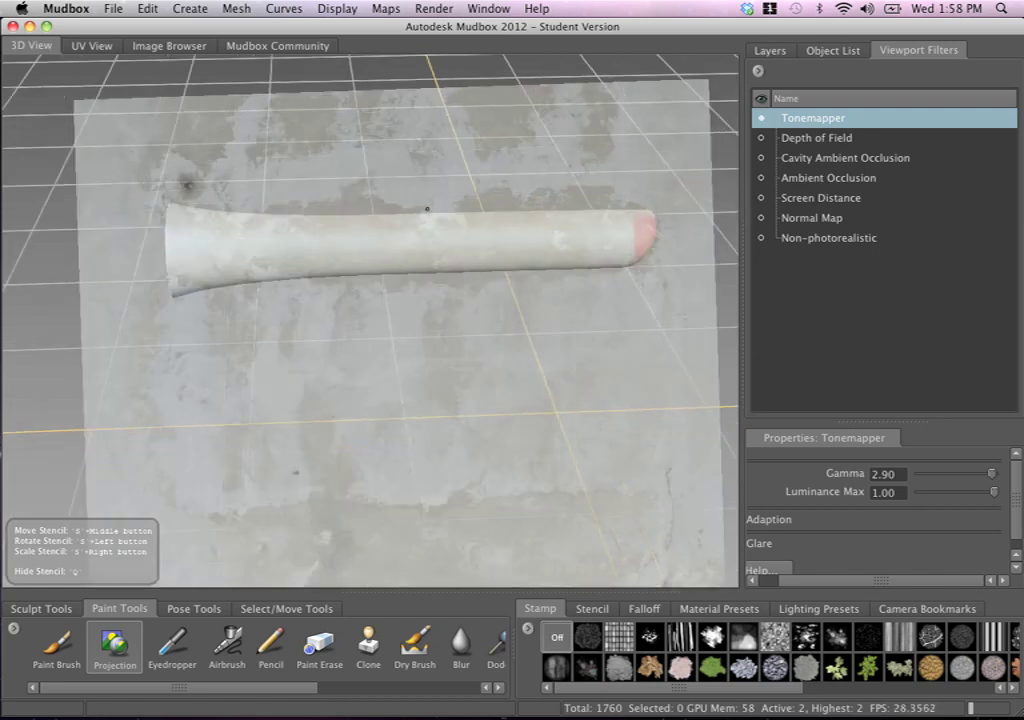
left_click_drag(425, 208, 410, 130, "alt")
middle_click_drag(410, 130, 391, 336, "alt")
left_click_drag(383, 324, 399, 276, "alt")
right_click_drag(380, 257, 267, 234)
middle_click_drag(305, 268, 296, 136)
left_click_drag(358, 231, 368, 238)
middle_click_drag(368, 238, 289, 176)
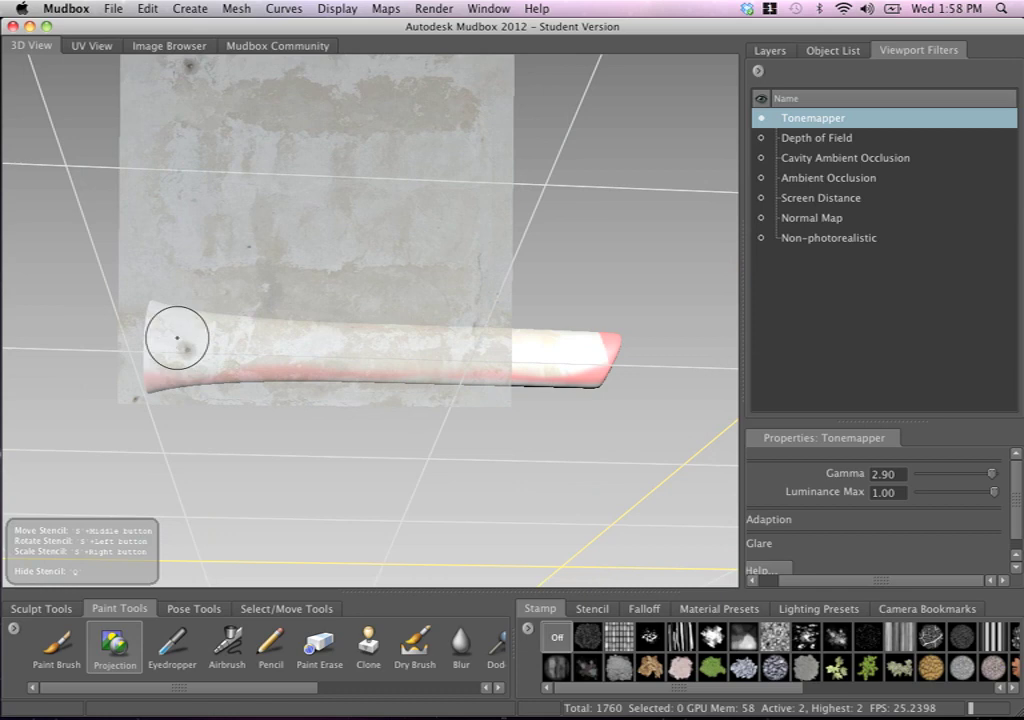
Project the plaster along the red strip on the barrel's underside, from the muzzle toward the angled end
key("q")
mouse_move(180, 355)
left_mouse_down()
mouse_move(300, 376)
mouse_move(437, 382)
left_mouse_up()
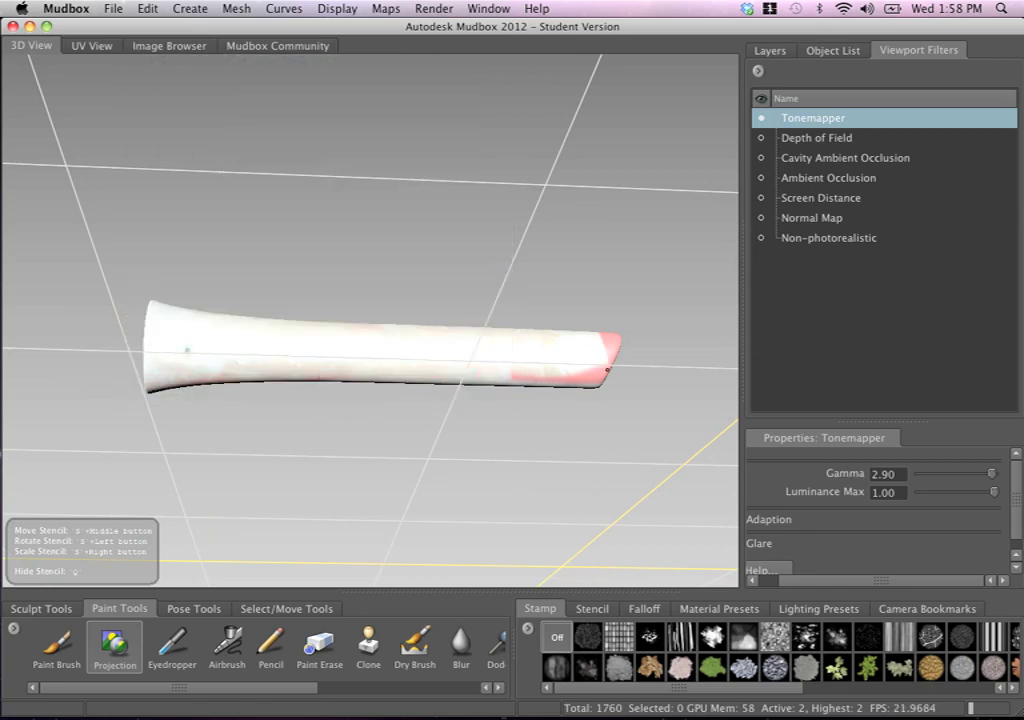
left_click_drag(612, 358, 606, 350)
Project the plaster onto the remaining red patch at the barrel's angled end and hide the stencil
mouse_move(516, 263)
left_mouse_down("alt")
mouse_move(528, 327)
mouse_move(505, 338)
left_mouse_up("alt")
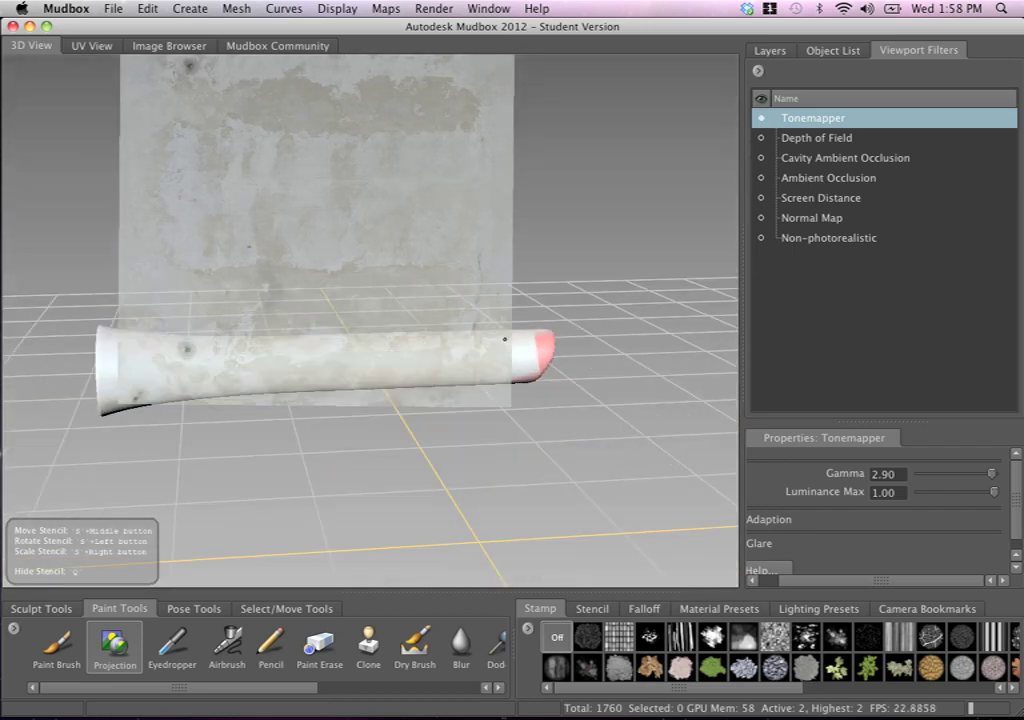
right_click_drag(505, 338, 567, 372, "alt")
left_click_drag(567, 370, 540, 341, "alt")
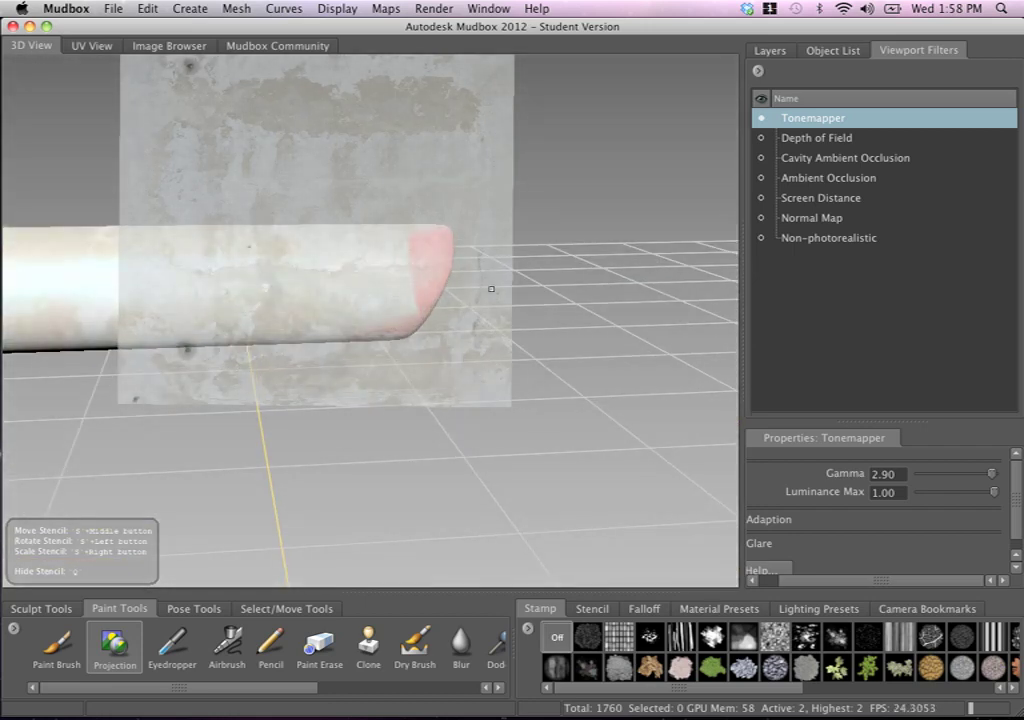
mouse_move(429, 270)
left_mouse_down()
mouse_move(411, 235)
mouse_move(425, 262)
mouse_move(385, 341)
mouse_move(290, 281)
mouse_move(464, 322)
left_mouse_up()
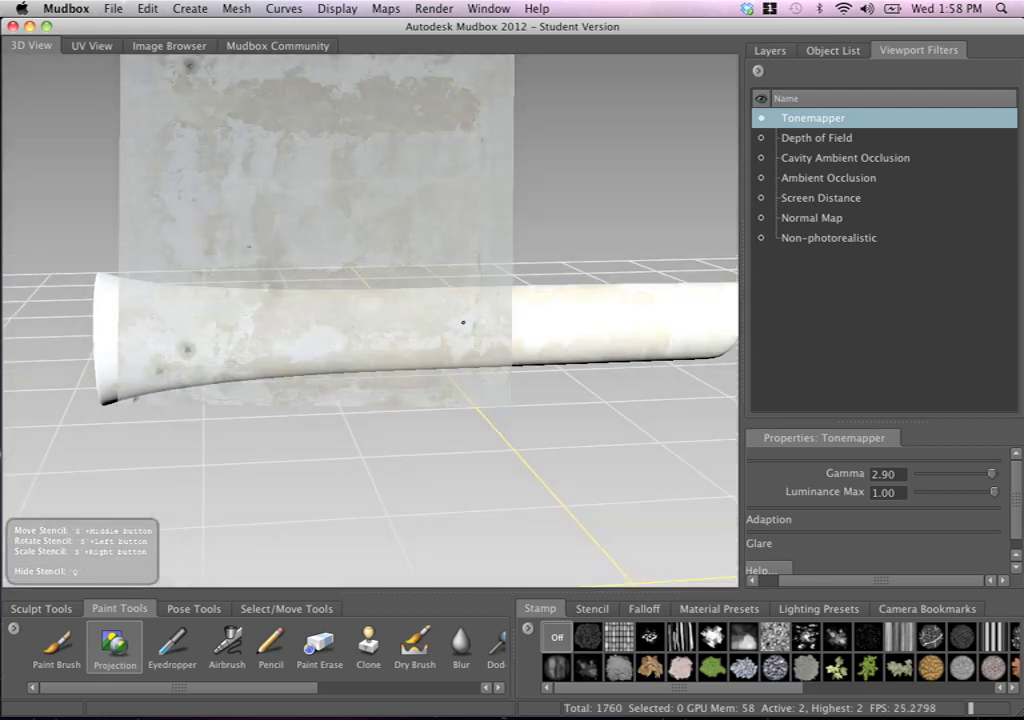
key("q")
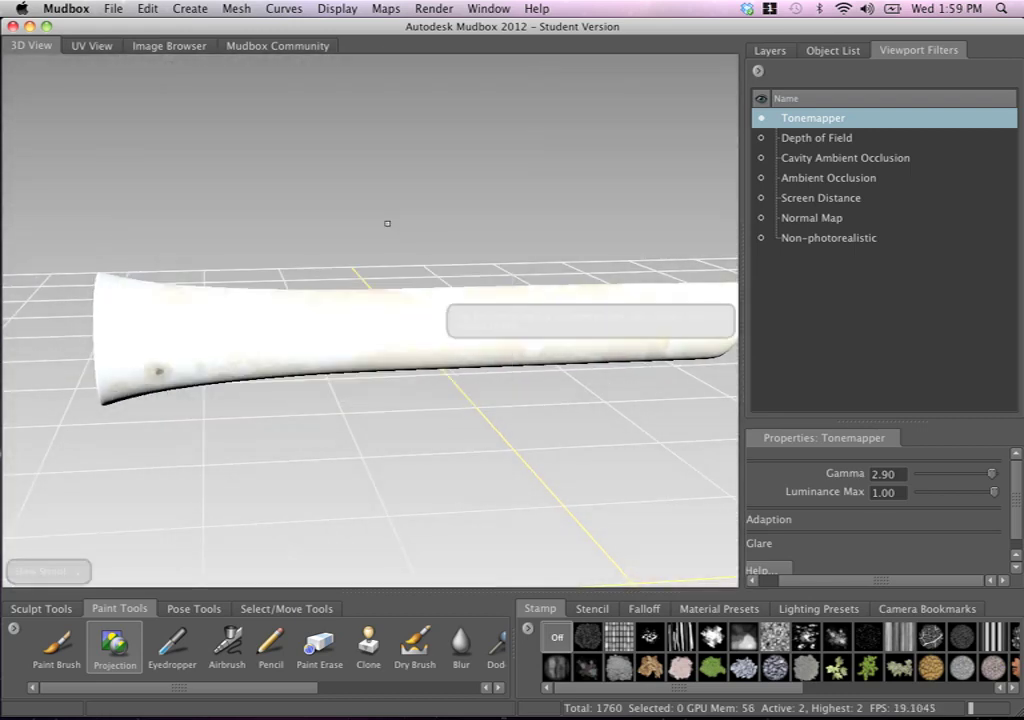
left_click_drag(386, 222, 731, 193, "alt")
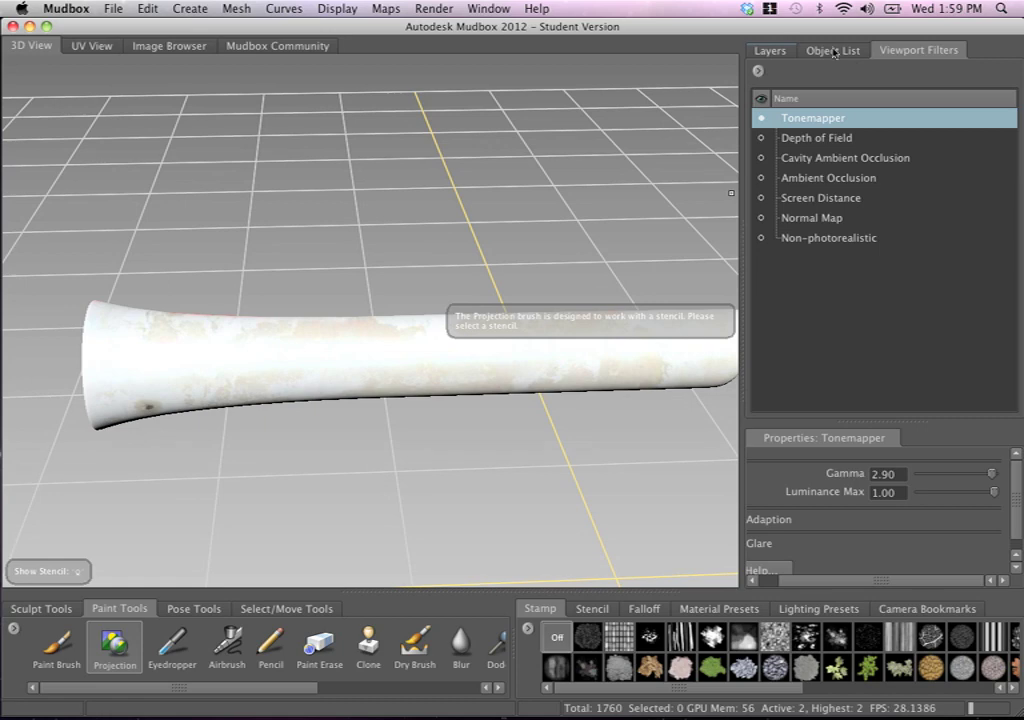
Set the Tonemapper filter's Gamma to 2.37, turn the filter off and inspect the plaster texture up close
left_click(770, 50)
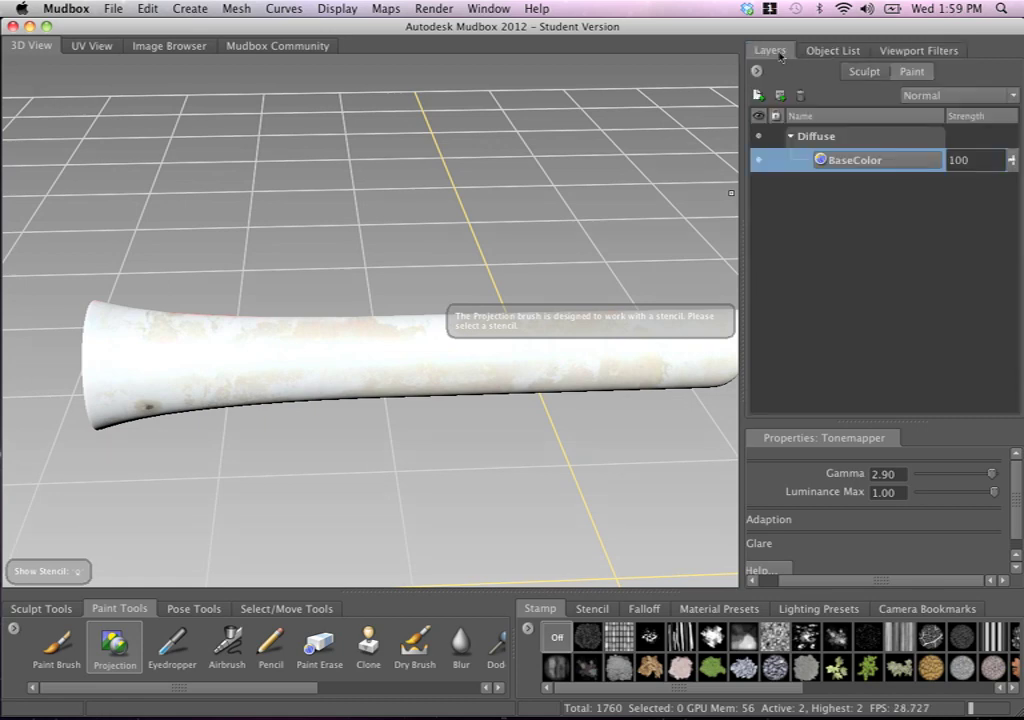
left_click(916, 52)
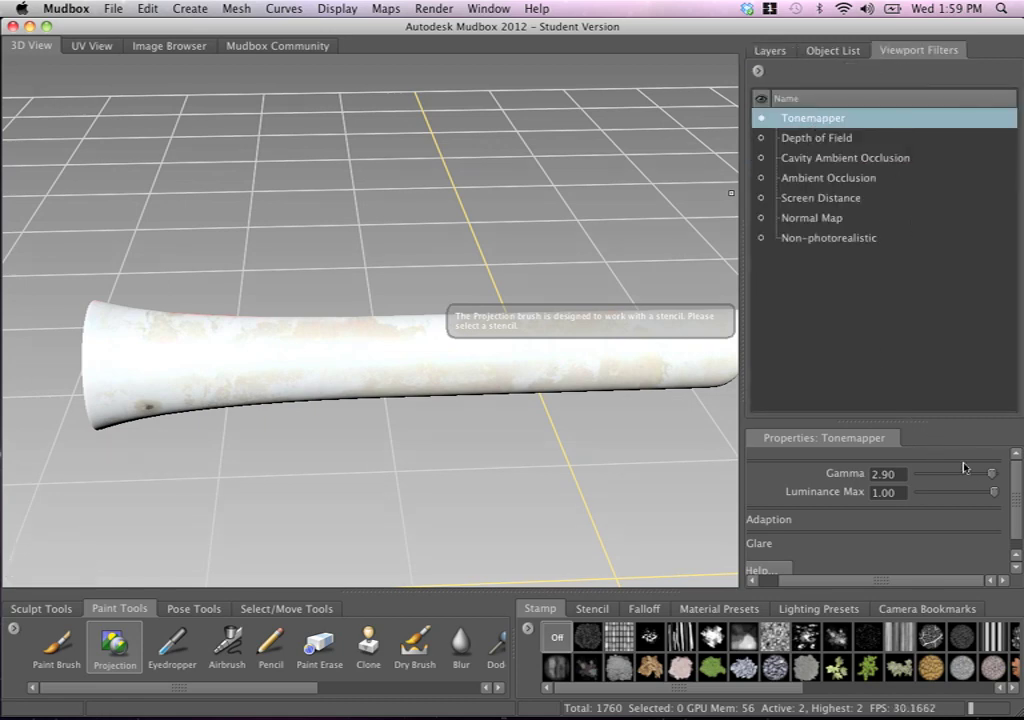
mouse_move(993, 477)
left_mouse_down()
mouse_move(972, 490)
mouse_move(1003, 492)
left_mouse_up()
left_click_drag(503, 372, 414, 350, "alt")
left_click(762, 118)
mouse_move(416, 292)
left_mouse_down("alt")
mouse_move(440, 285)
mouse_move(422, 279)
left_mouse_up("alt")
right_click_drag(373, 257, 413, 305, "alt")
middle_click_drag(496, 333, 410, 281, "alt")
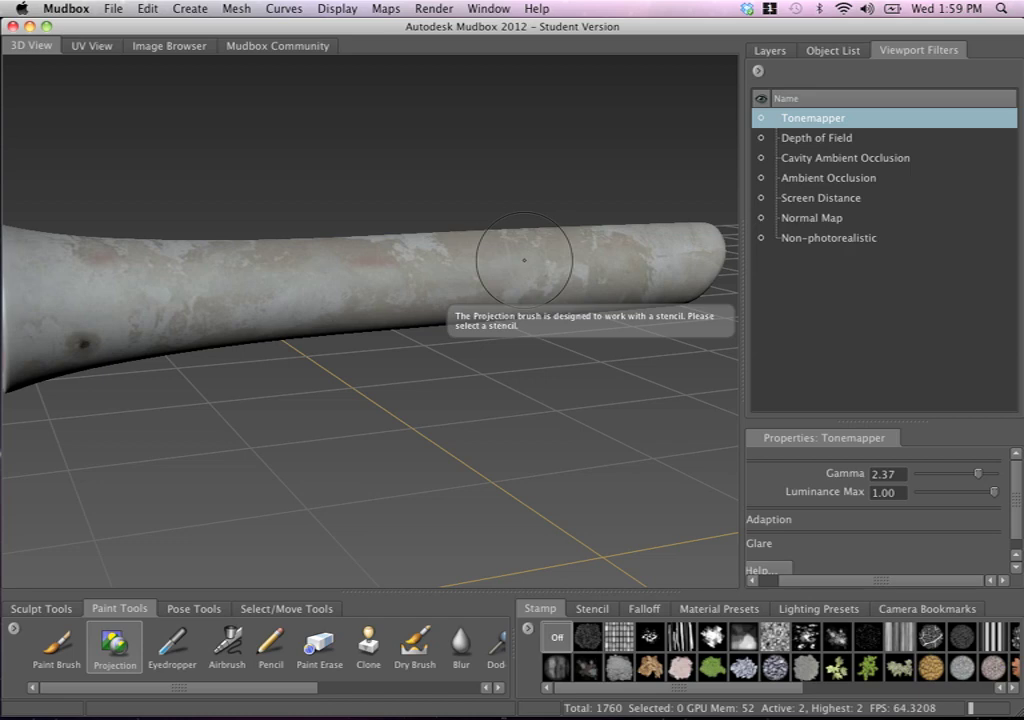
left_click_drag(400, 283, 448, 290, "alt")
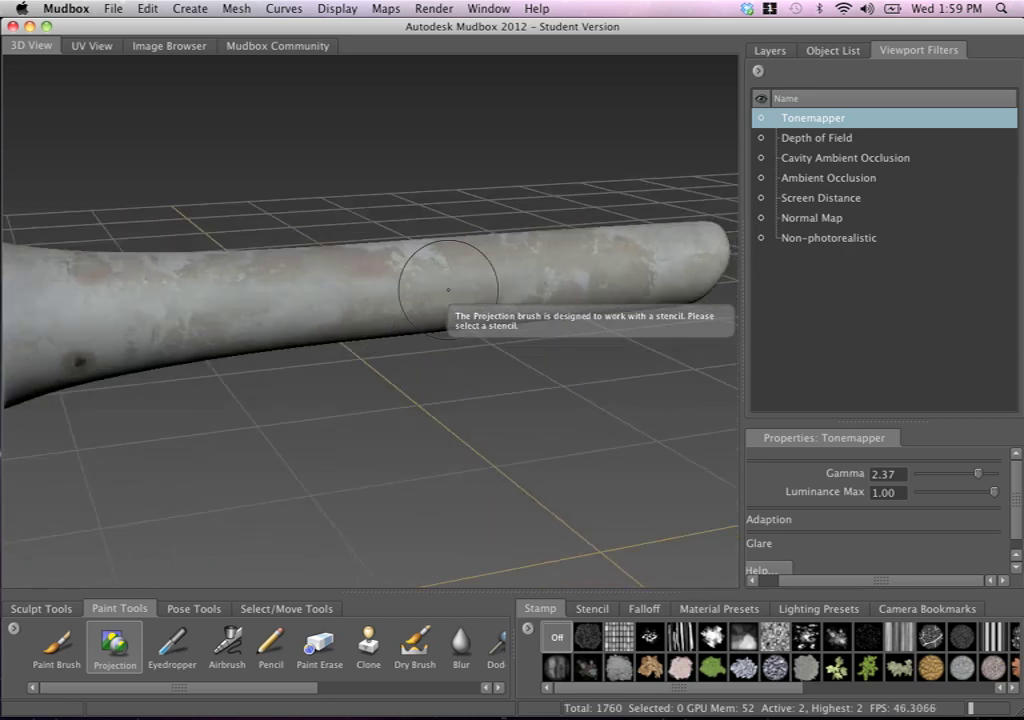
Try the Depth of Field filter, turn it off again and re-enable the Tonemapper to view the barrel from the side
left_click(761, 139)
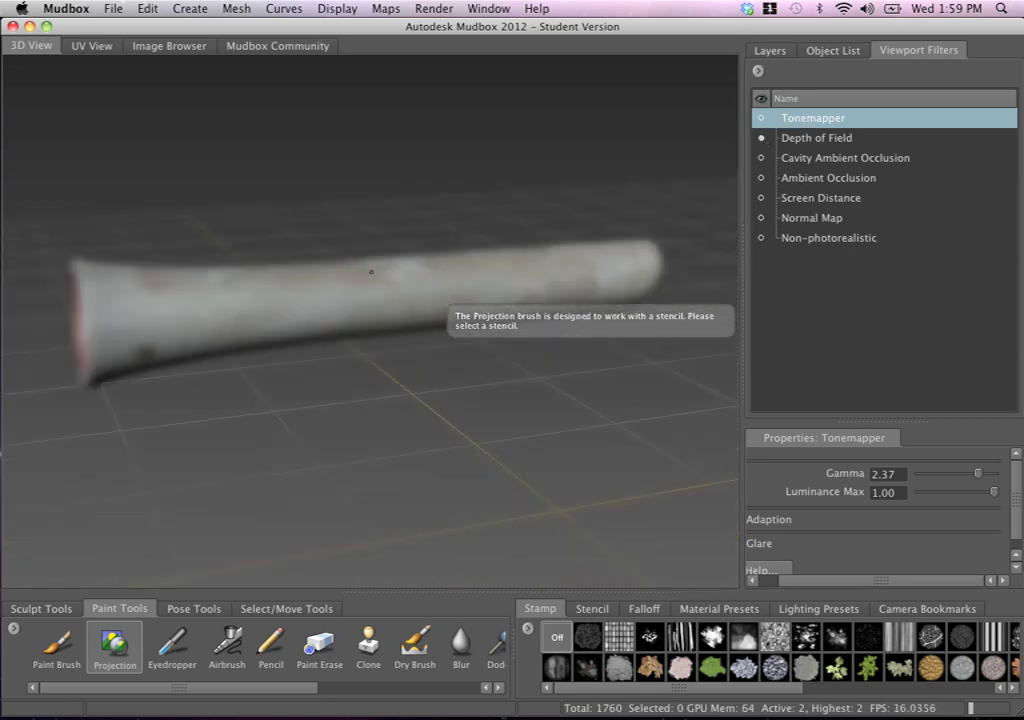
left_click(761, 139)
left_click(761, 119)
right_click_drag(436, 285, 487, 304, "alt")
left_click_drag(425, 300, 402, 243, "alt")
left_click_drag(505, 212, 390, 223, "alt")
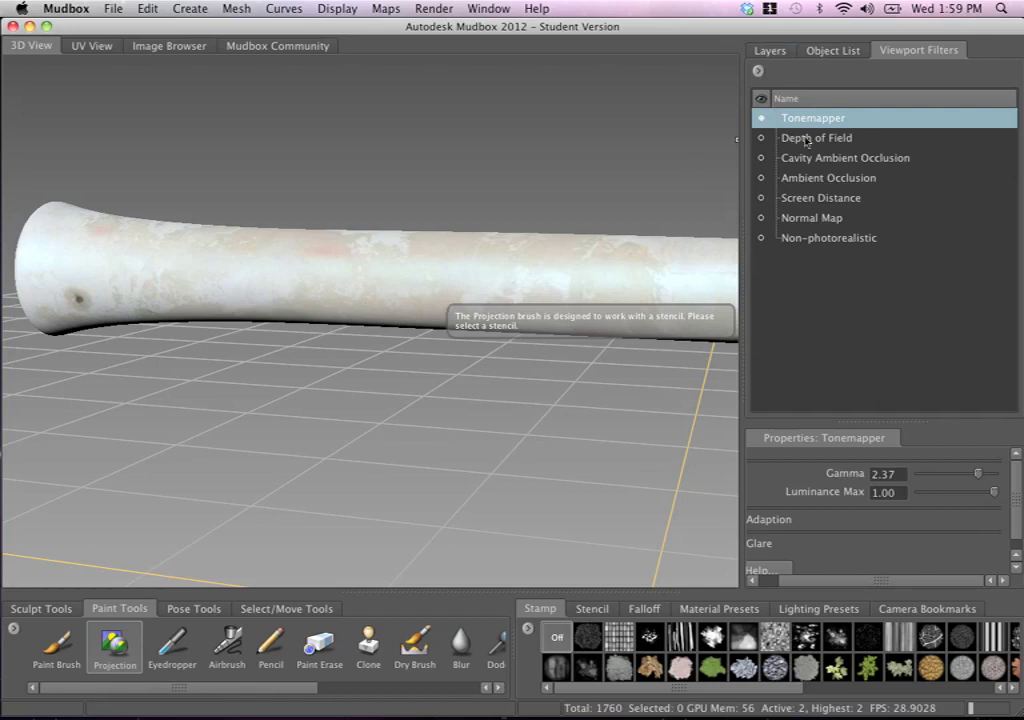
Select the object named Material among the scene's objects and lower its Reflection Strength
left_click(770, 50)
left_click(833, 52)
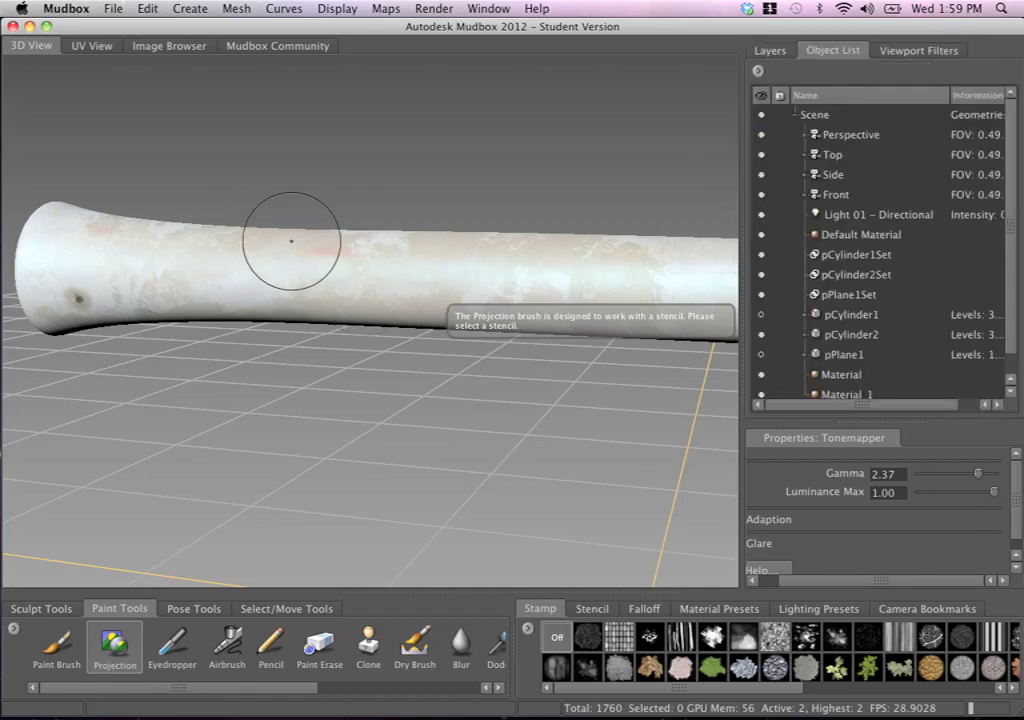
scroll(1012, 285, "down", 1)
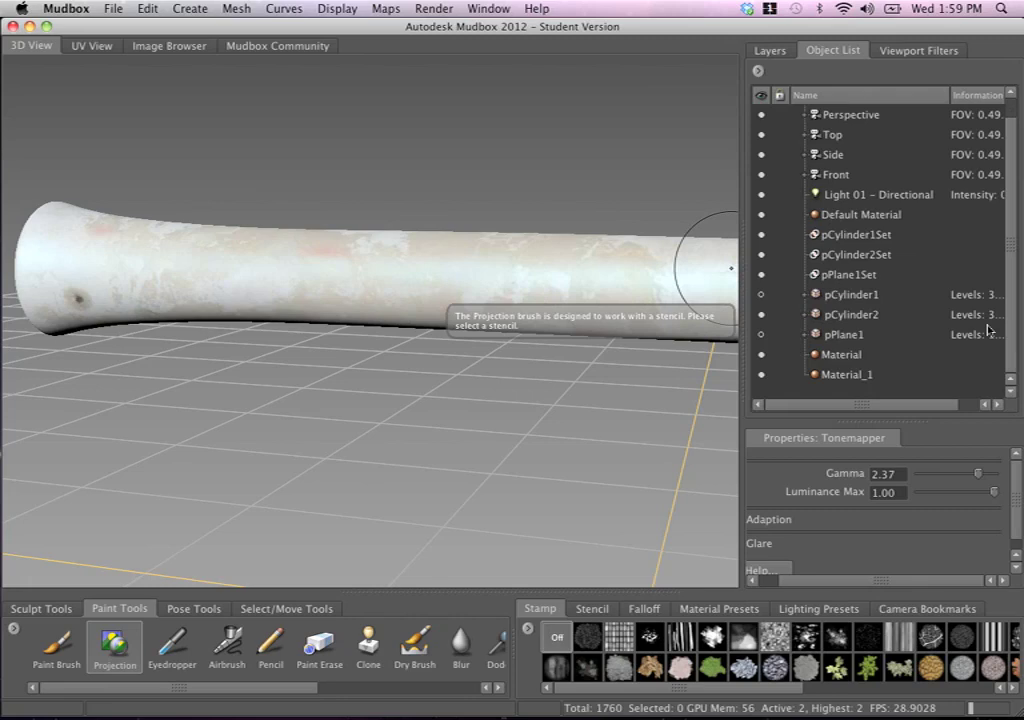
left_click(846, 376)
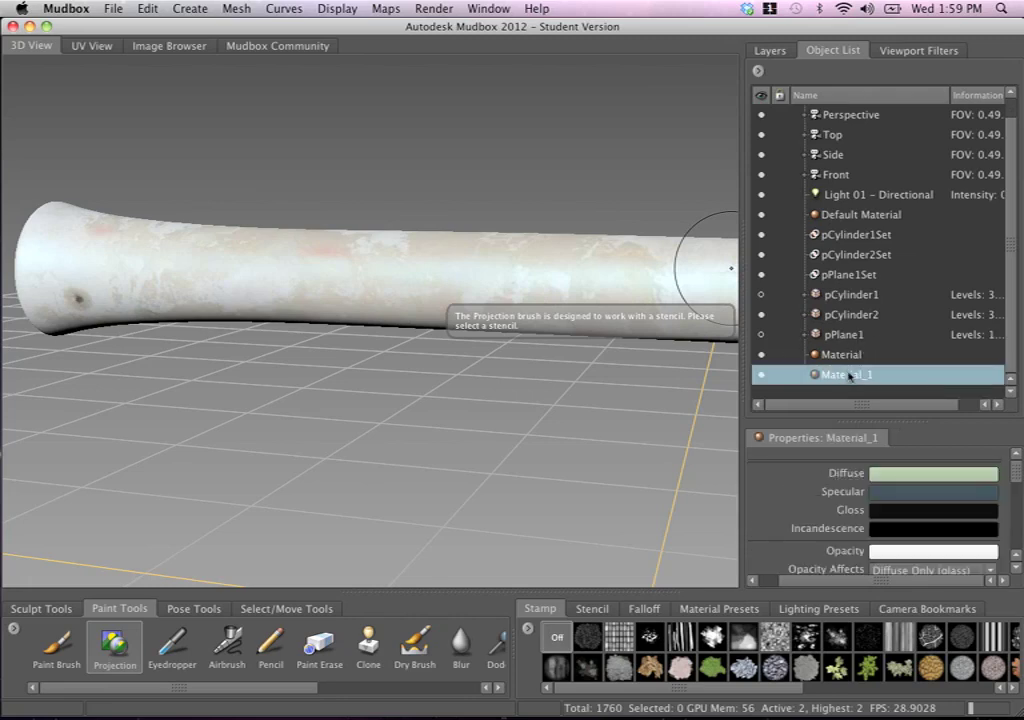
left_click(844, 356)
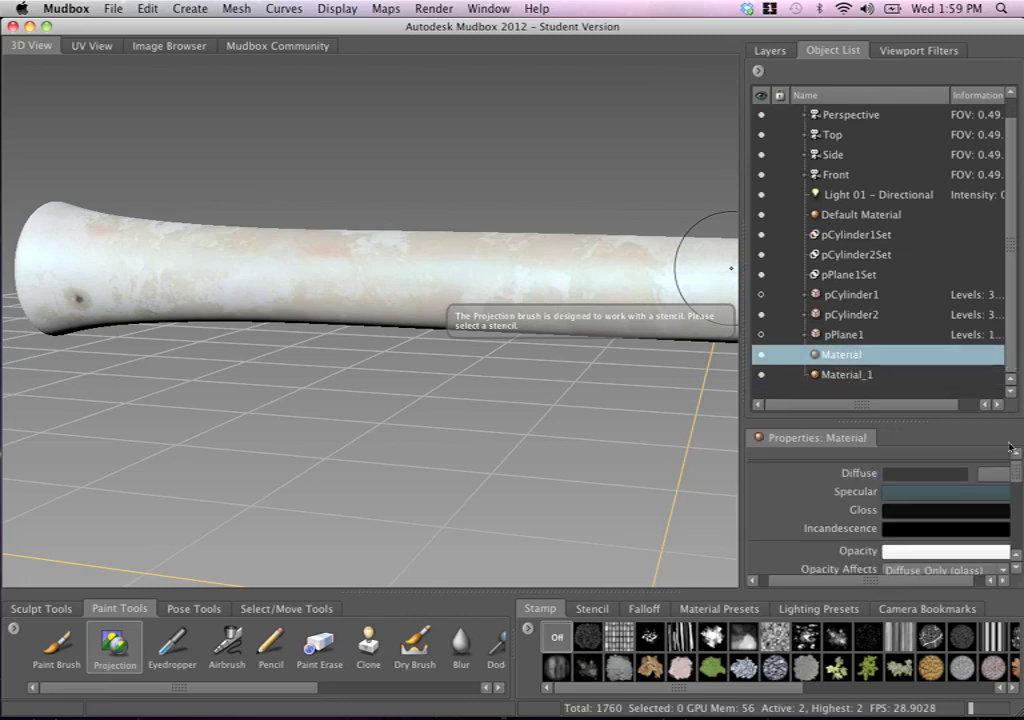
left_click_drag(1018, 478, 1016, 504)
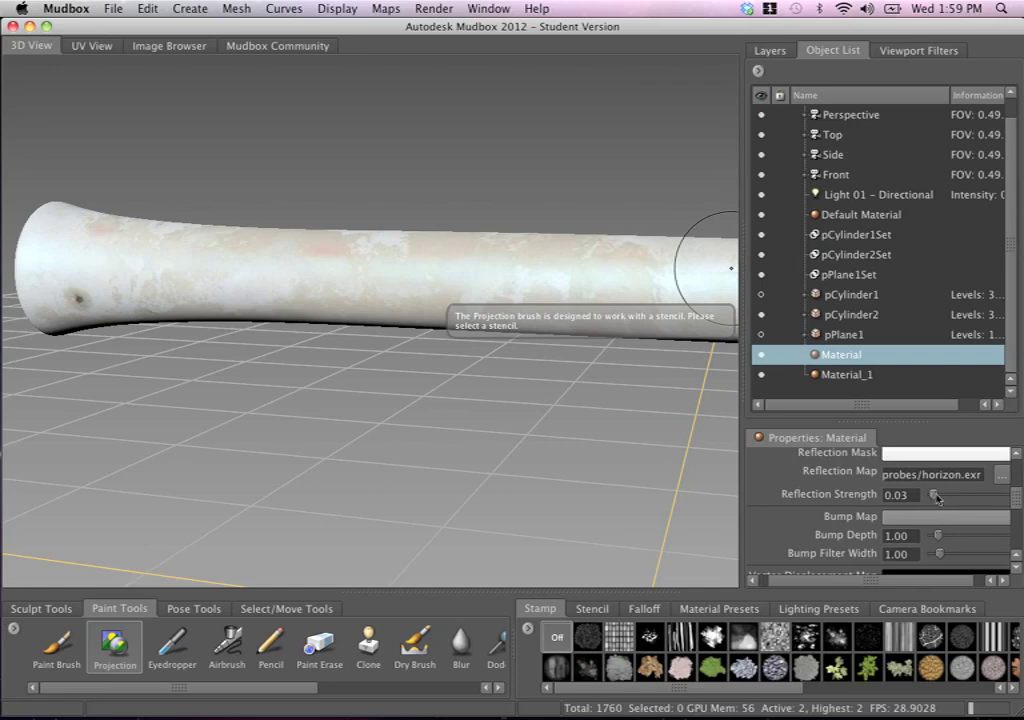
left_click_drag(937, 497, 927, 499)
left_click_drag(1018, 492, 1017, 475)
left_click_drag(411, 210, 637, 153, "alt")
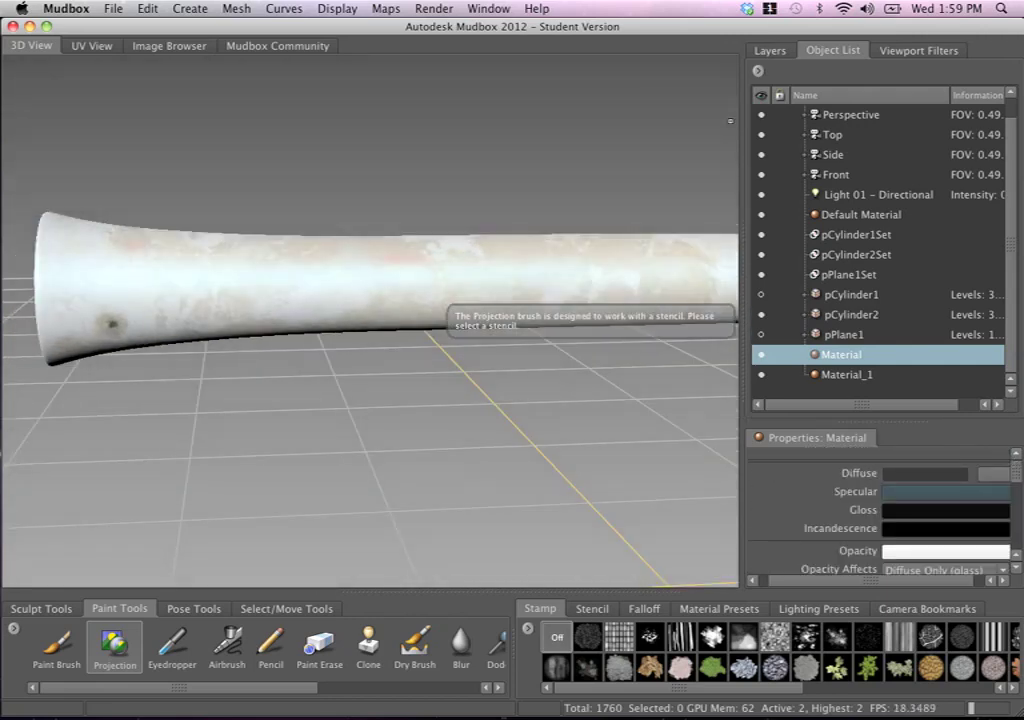
Create a new 2048 paint layer in the Diffuse channel, saved as Targa [8 bit, RGBA]
left_click(772, 50)
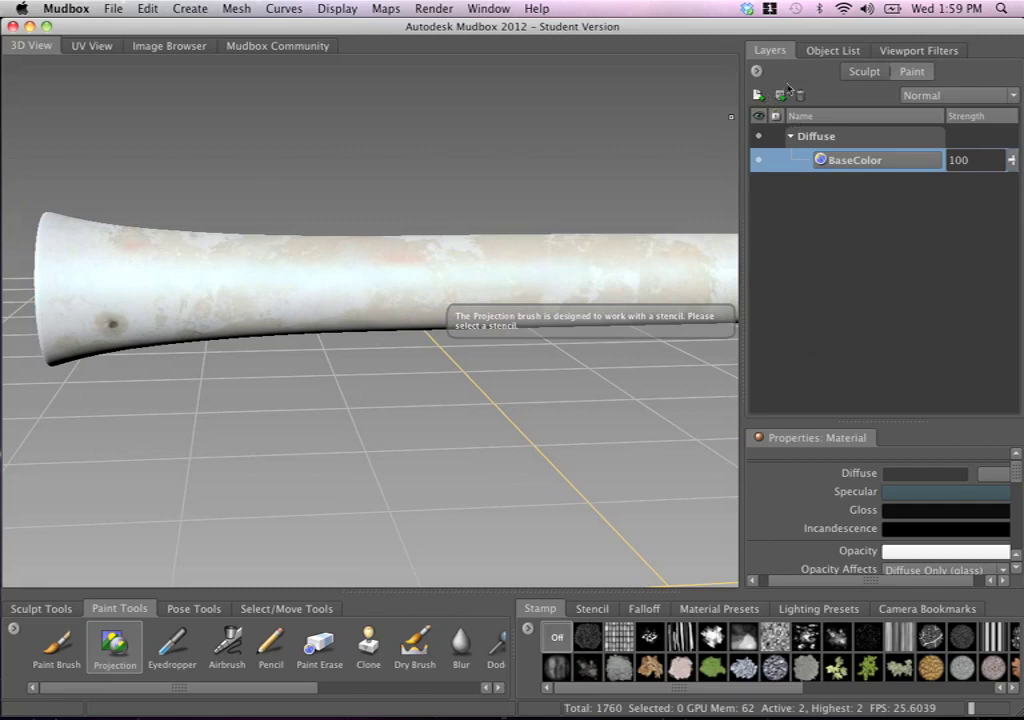
left_click(758, 96)
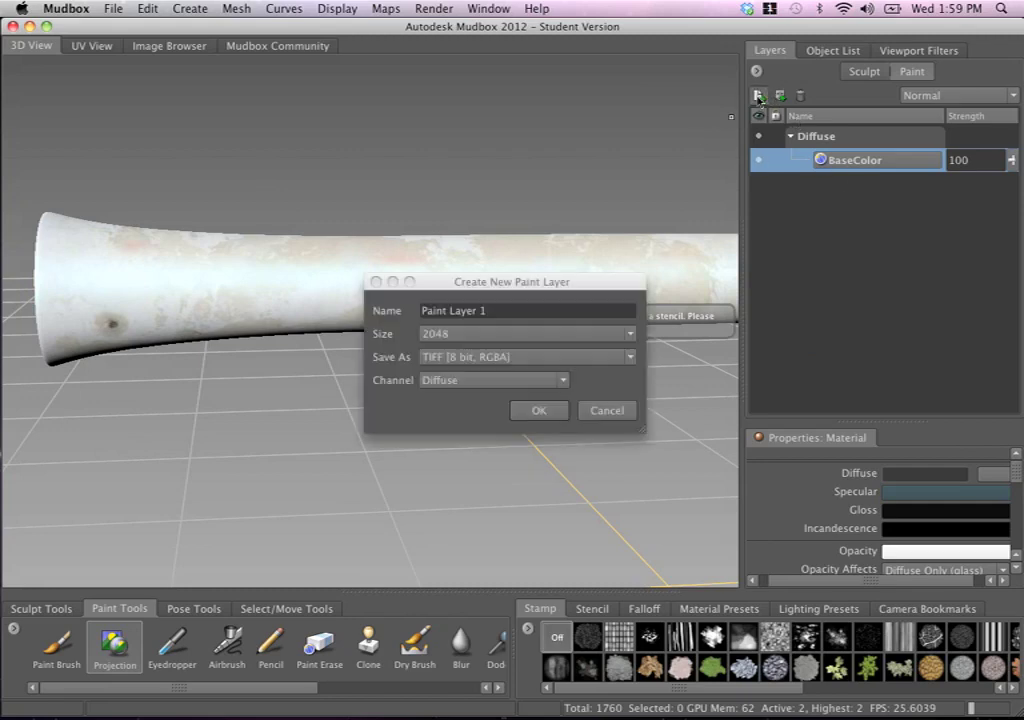
left_click_drag(479, 272, 470, 254)
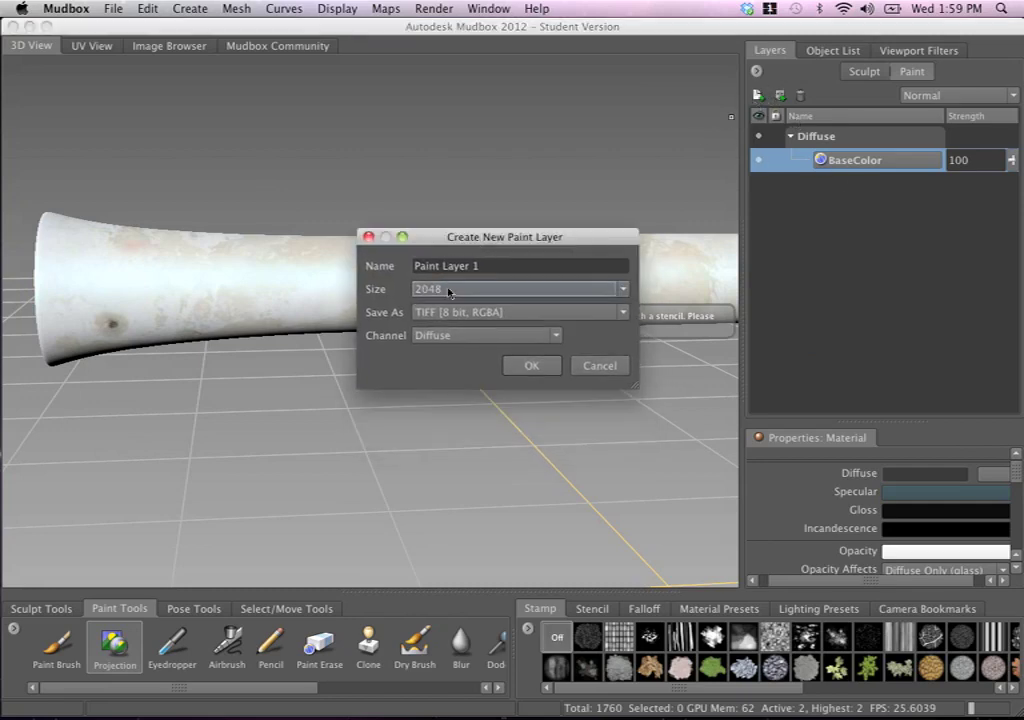
left_click(450, 312)
left_click(458, 391)
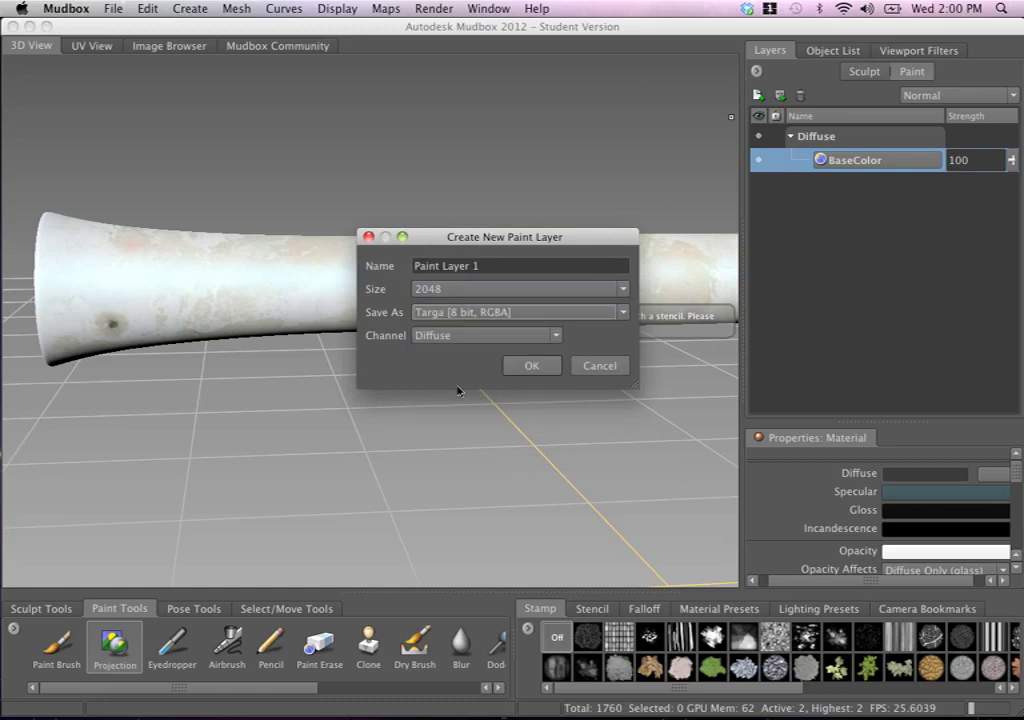
left_click(448, 336)
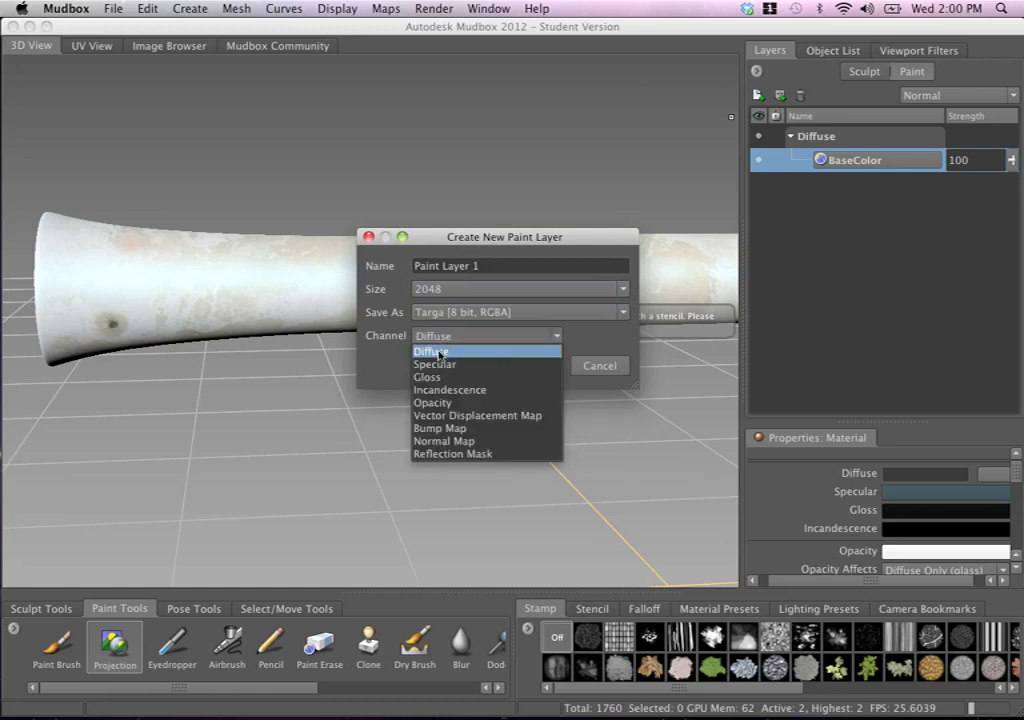
left_click(440, 352)
left_click(536, 366)
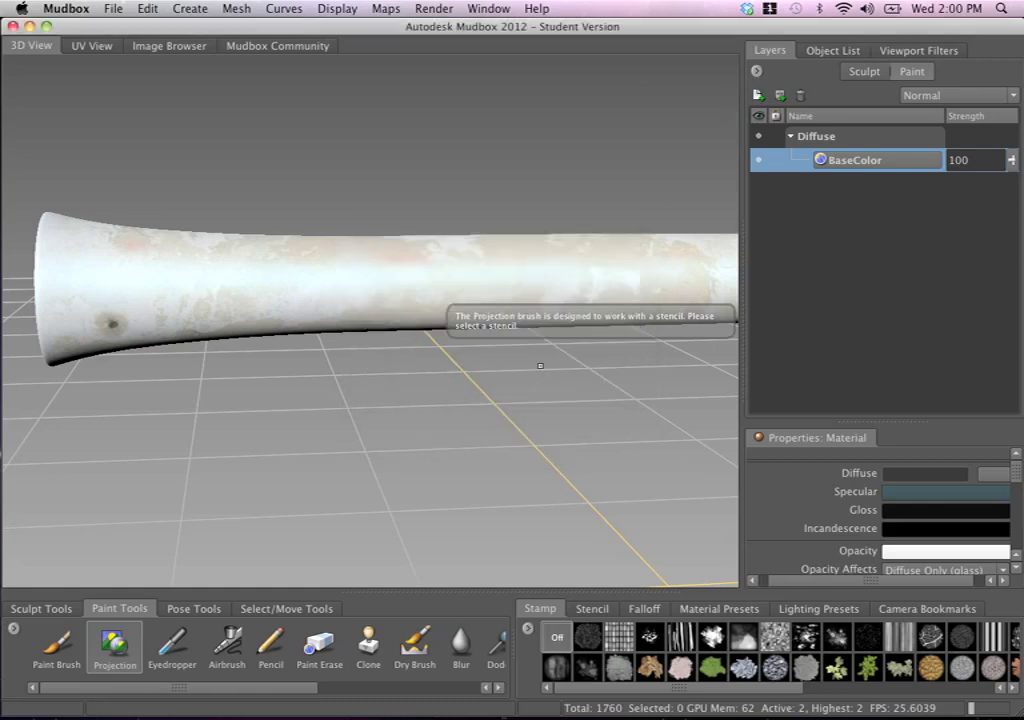
Set the MetalPlatesPainted0014_6_M.jpg texture as the stencil and return to the model
left_click(172, 46)
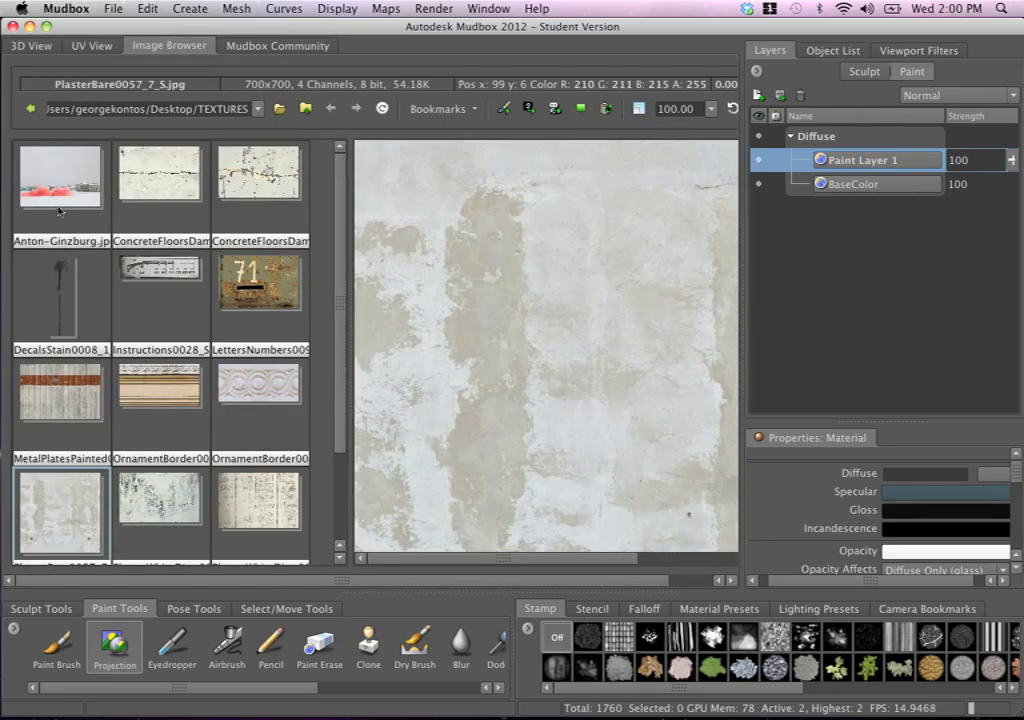
left_click(71, 397)
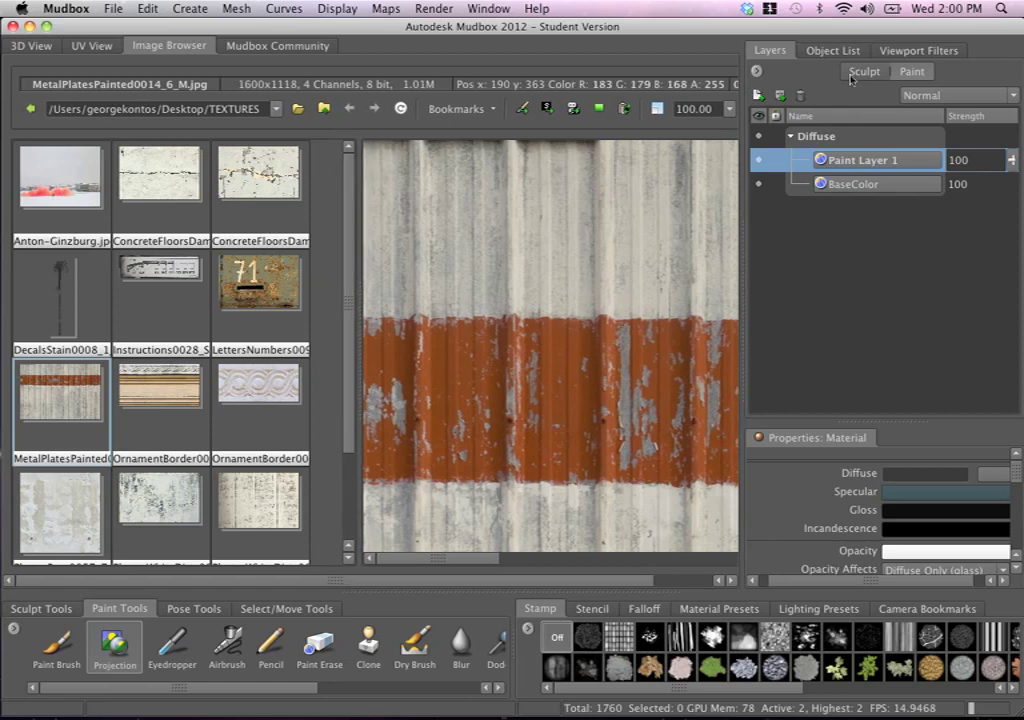
left_click(546, 112)
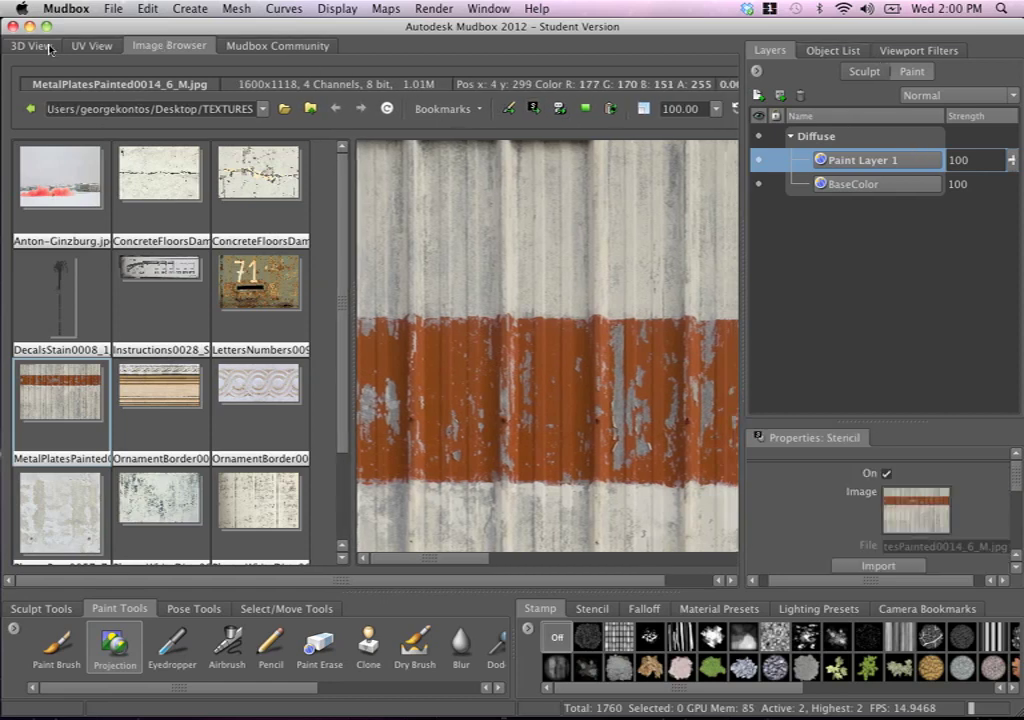
left_click(51, 47)
Turn the metal-plate stencil so its orange stripe runs across the barrel, enlarge it and place the stripe just behind the flared end
left_click_drag(350, 227, 472, 276, "alt")
key("q")
mouse_move(452, 330)
left_mouse_down("alt")
mouse_move(341, 288)
mouse_move(343, 327)
left_mouse_up("alt")
key("q")
middle_click_drag(343, 327, 428, 299, "alt")
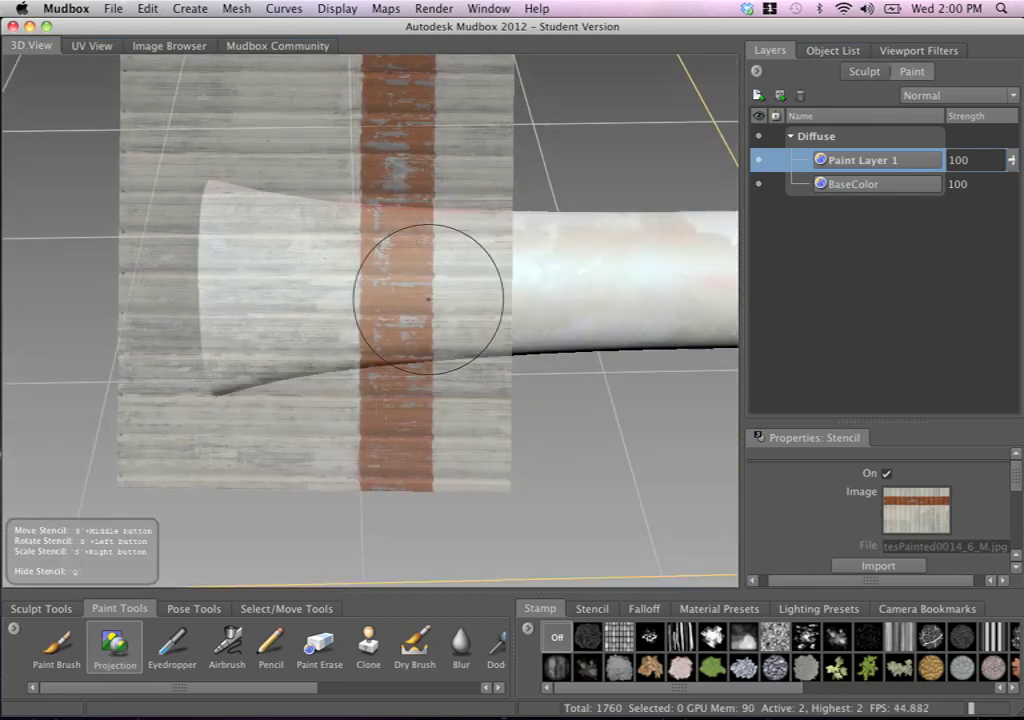
left_click_drag(428, 299, 423, 309, "alt")
middle_click_drag(423, 309, 399, 412, "alt")
right_click_drag(399, 412, 464, 293)
middle_click_drag(443, 292, 438, 257)
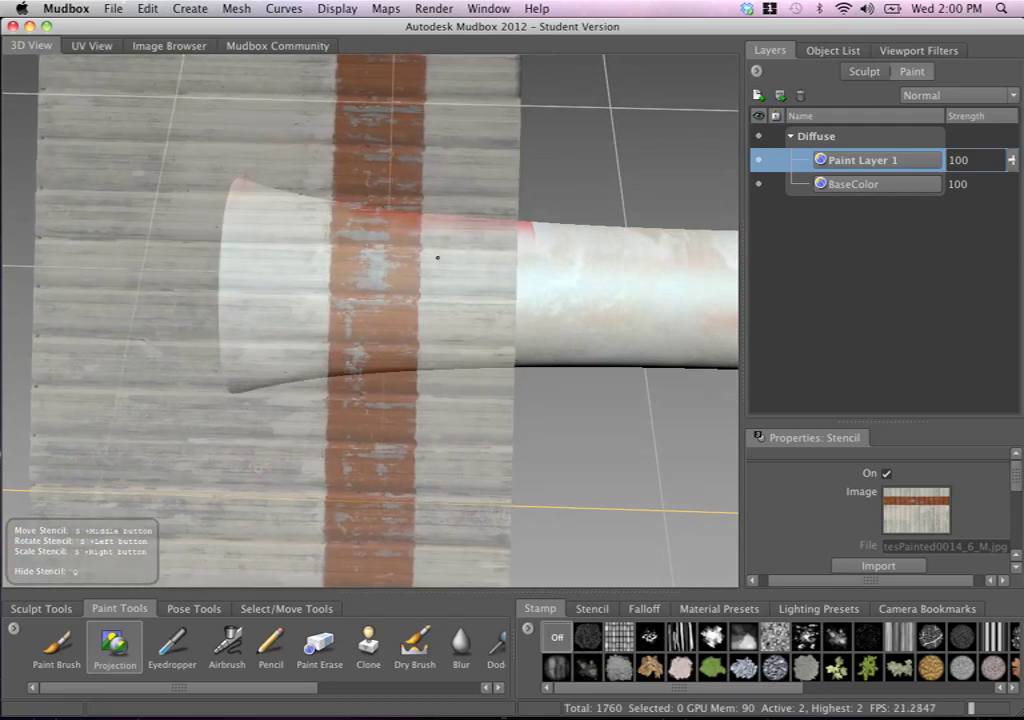
Project the orange stripe and adjacent weathered metal onto the barrel behind its flared end, and turn the stencil off
key("q")
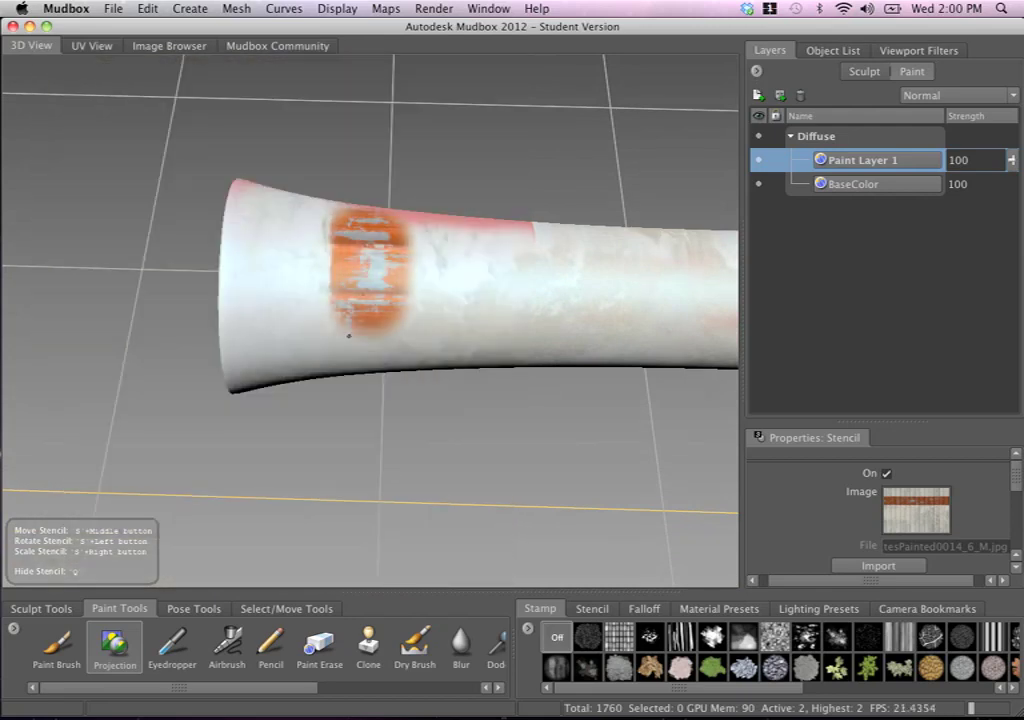
left_click_drag(358, 276, 245, 258)
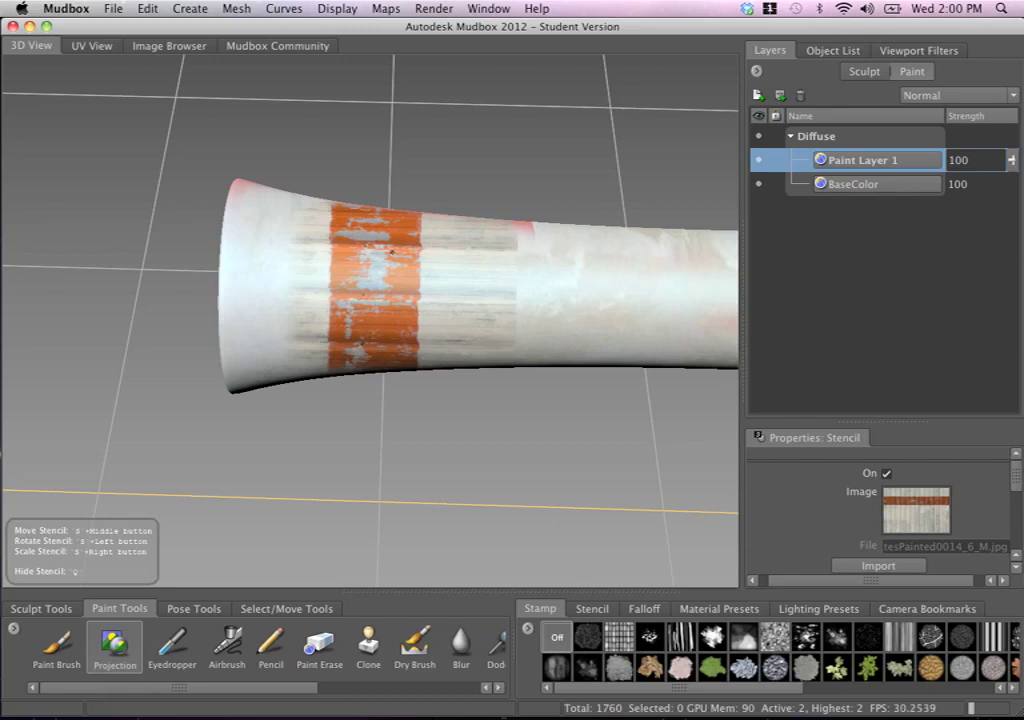
key("q")
middle_click_drag(411, 313, 407, 324, "alt")
key("q")
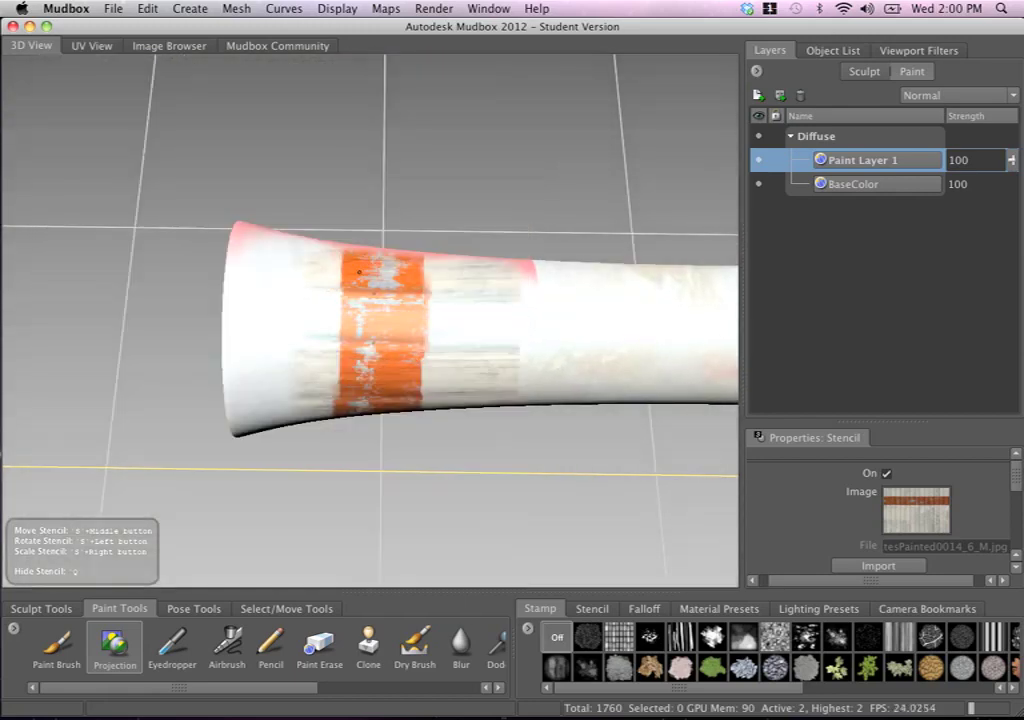
key("q")
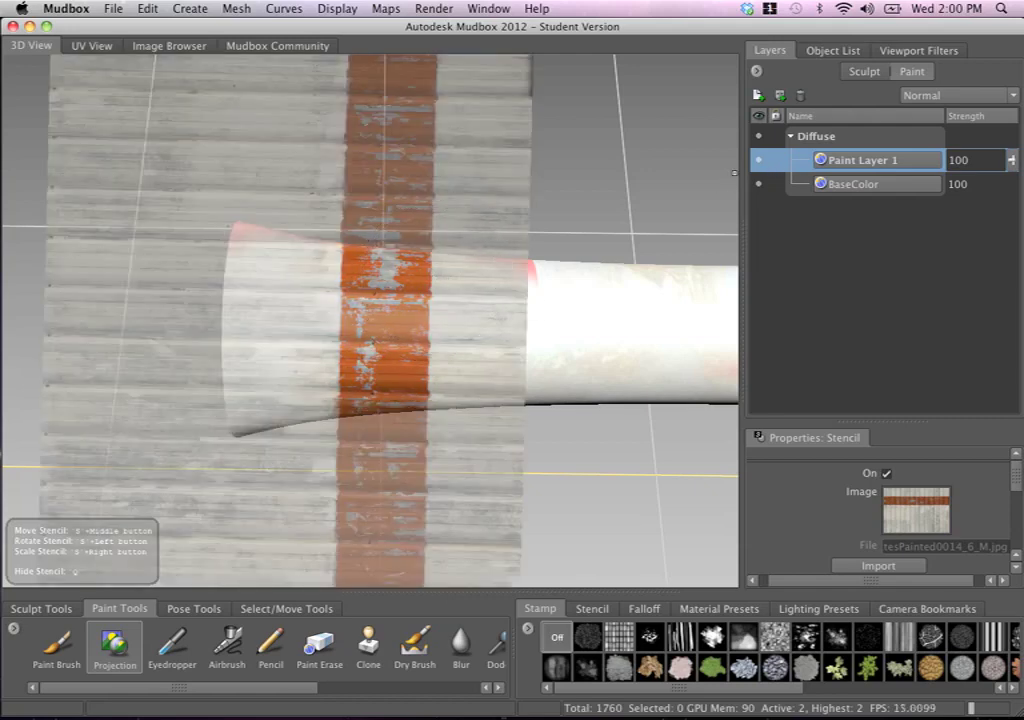
key("q")
left_click_drag(455, 314, 431, 313, "alt")
scroll(431, 313, "up", 5)
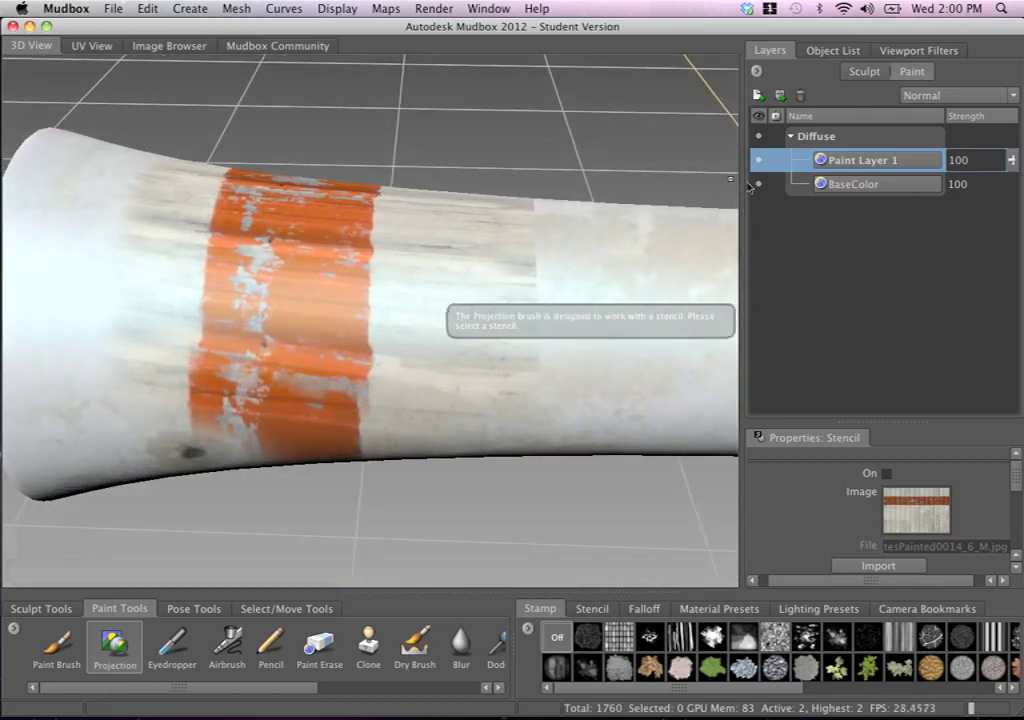
Rename the new paint layer as Details_01
double_click(880, 162)
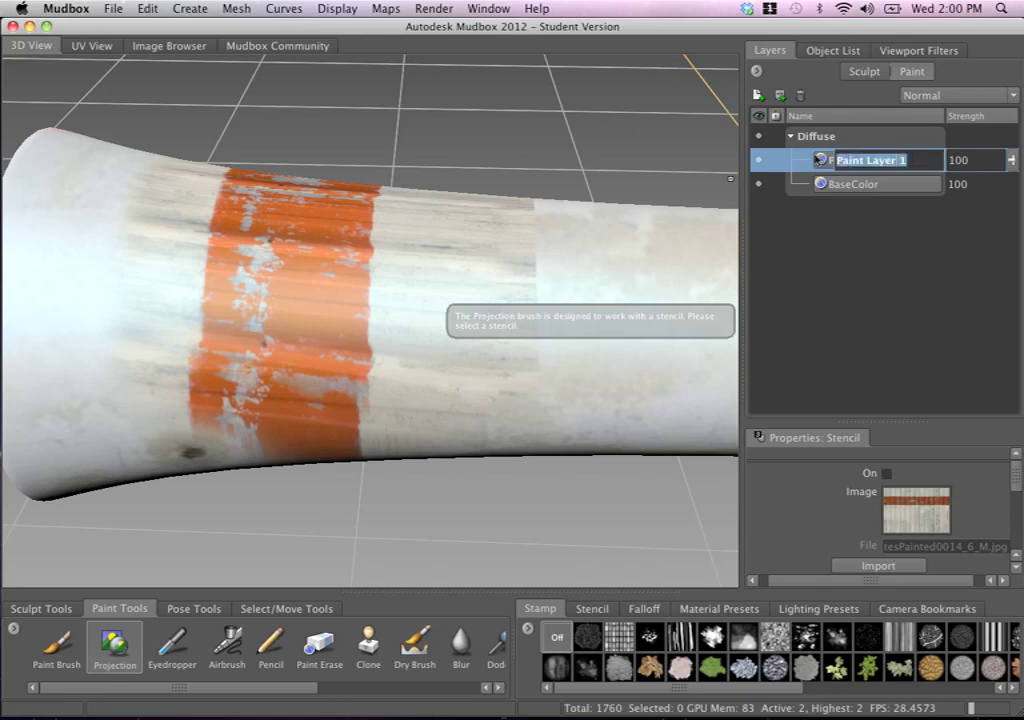
type("Deta")
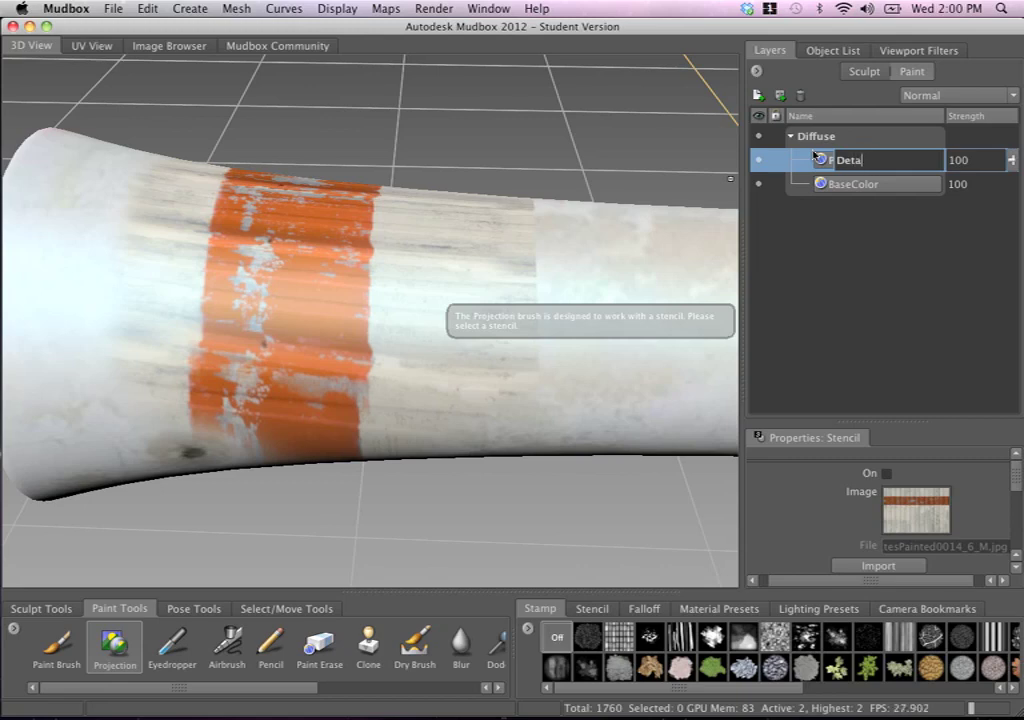
type("ils_01")
key("Return")
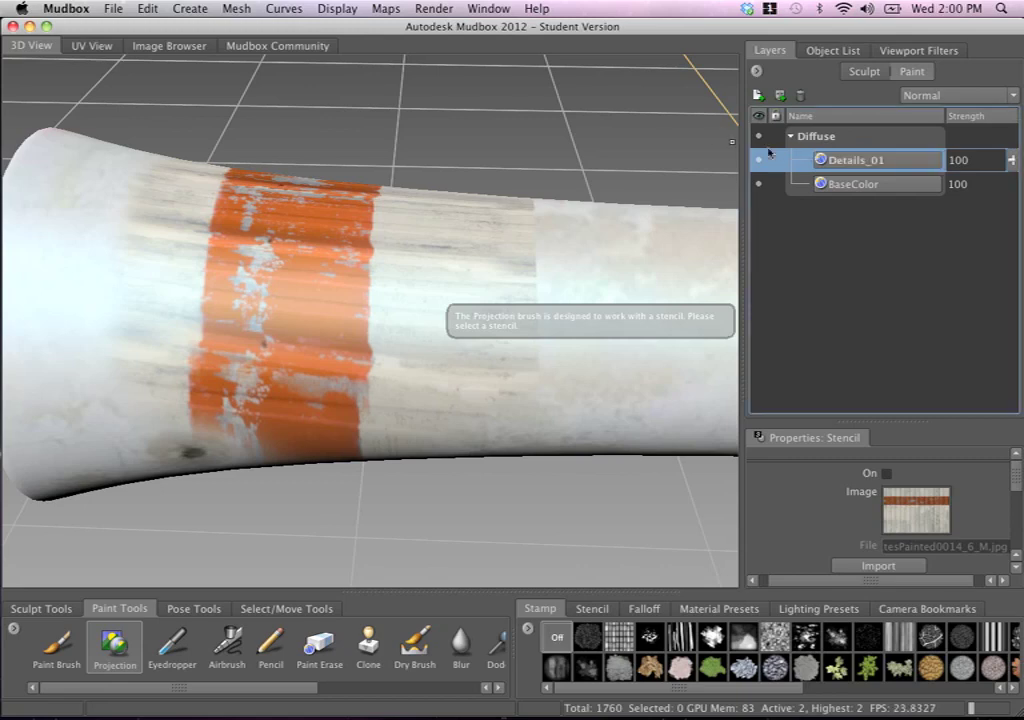
Try the Multiply, Vivid Light and Linear Dodge (Add) blend modes on the Details_01 layer
left_click(950, 96)
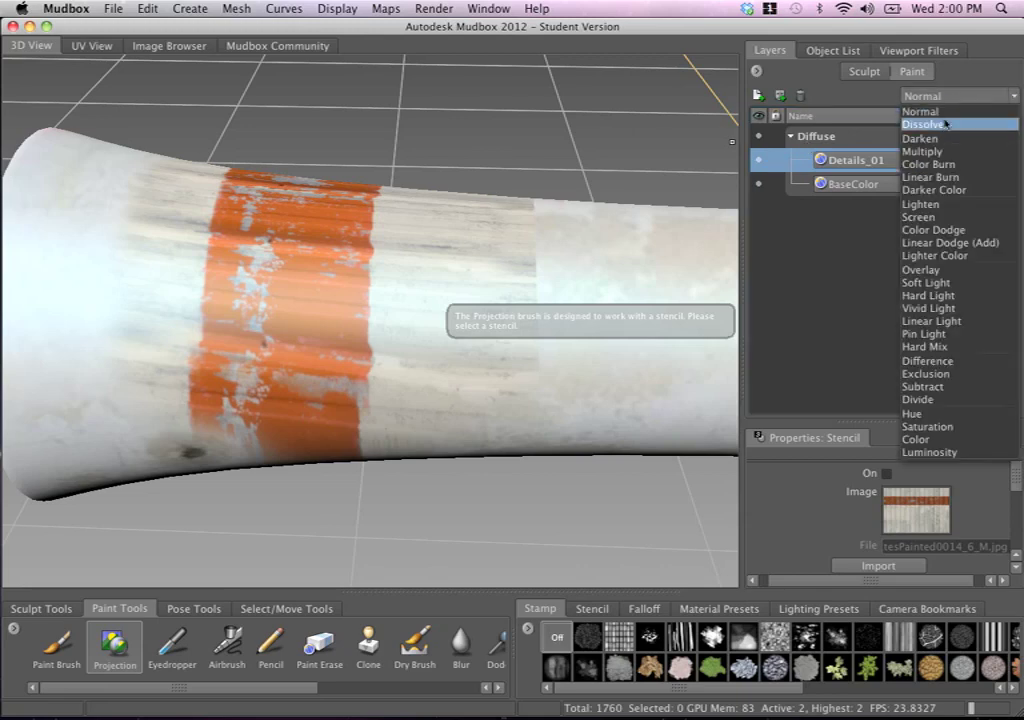
left_click(935, 154)
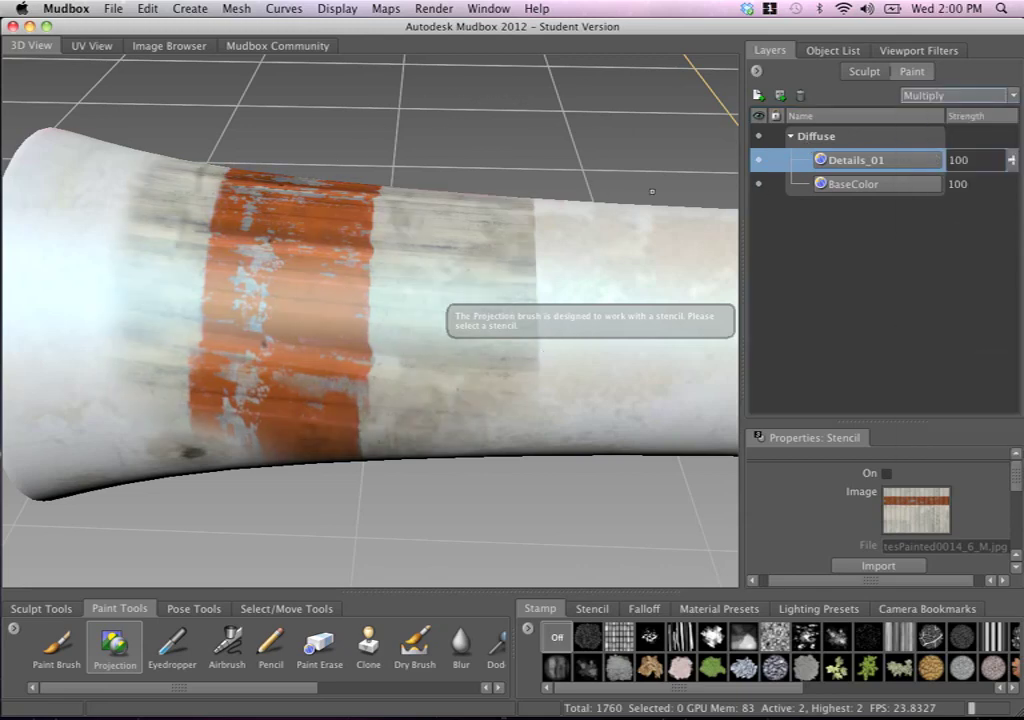
left_click(955, 97)
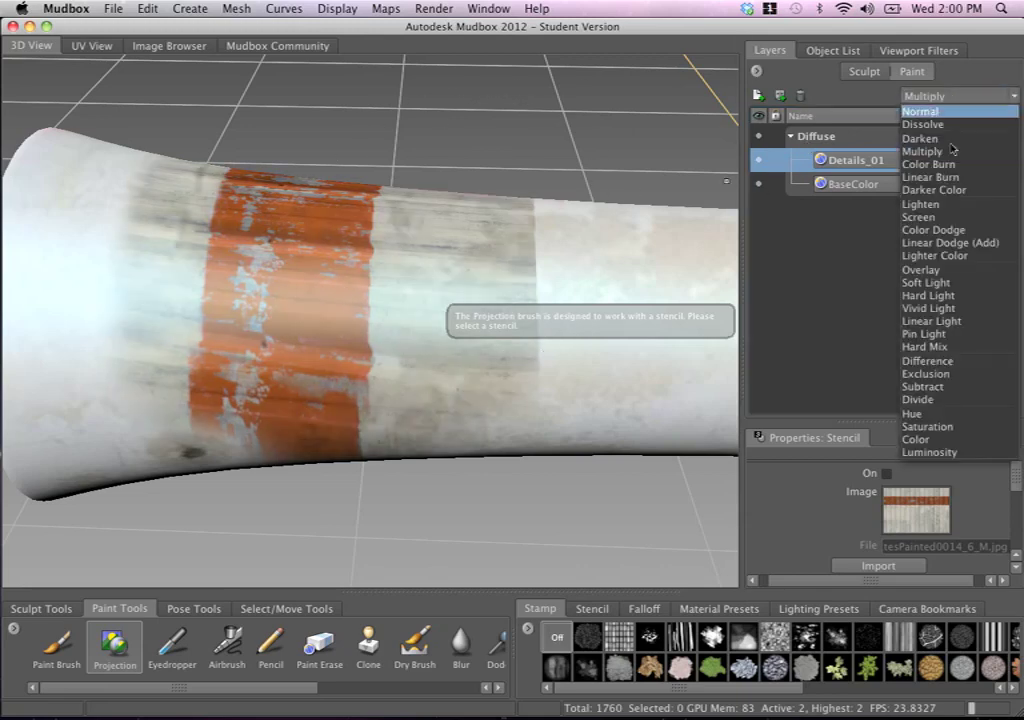
left_click(933, 308)
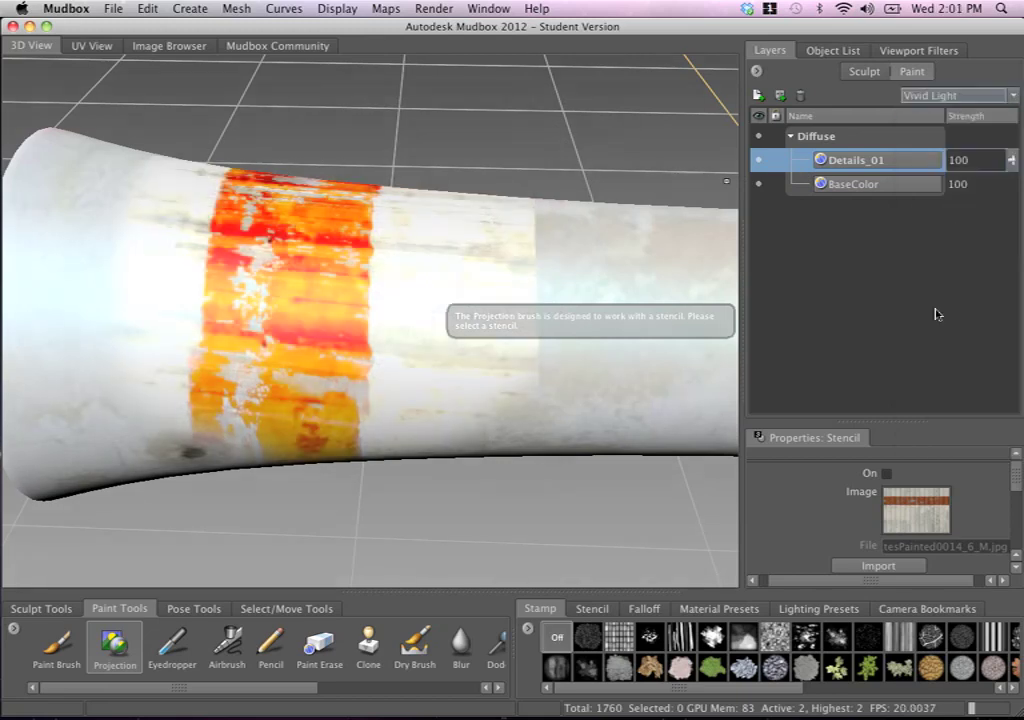
left_click(953, 99)
left_click(954, 99)
left_click(957, 98)
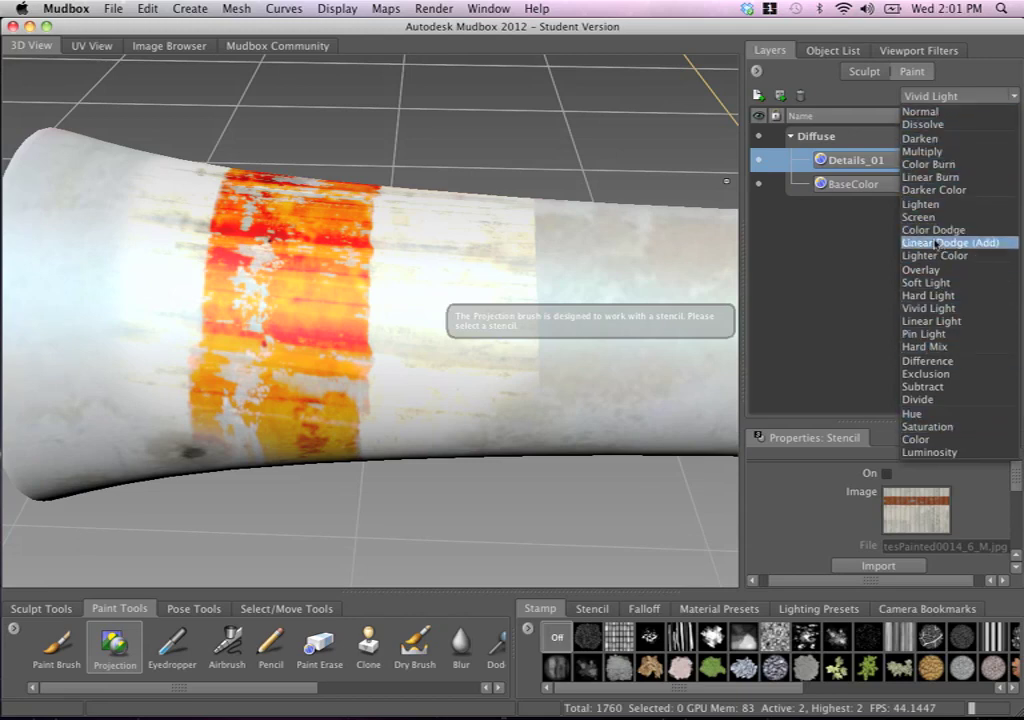
left_click(938, 243)
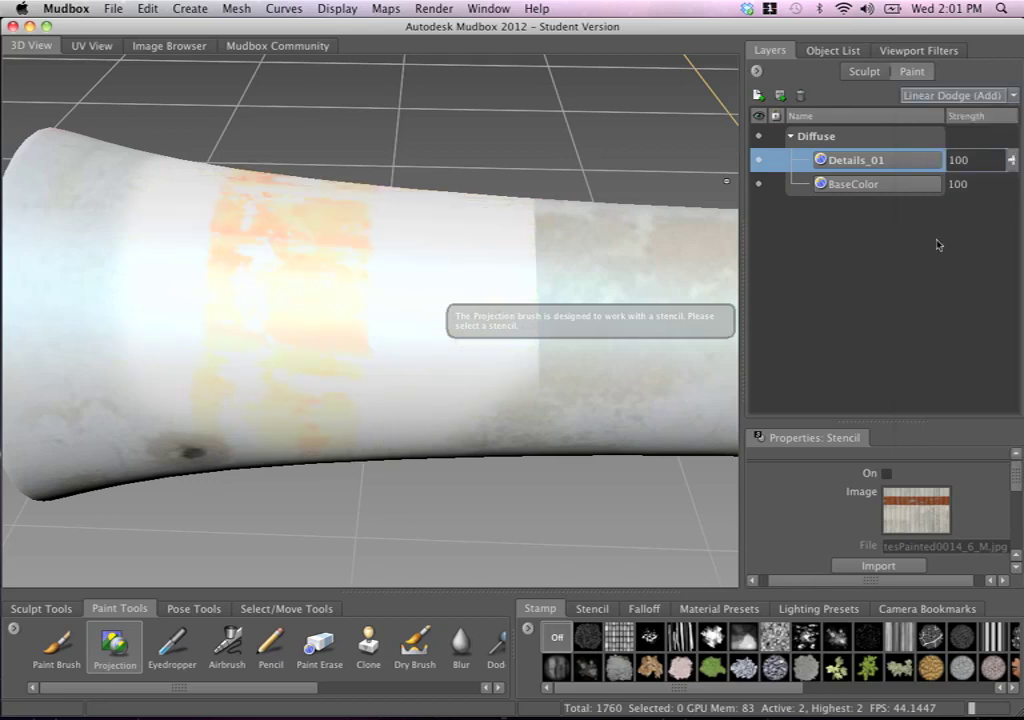
Try the Darker Color and Overlay blend modes on the Details_01 layer, and settle on Hard Light
left_click(951, 97)
left_click(868, 190)
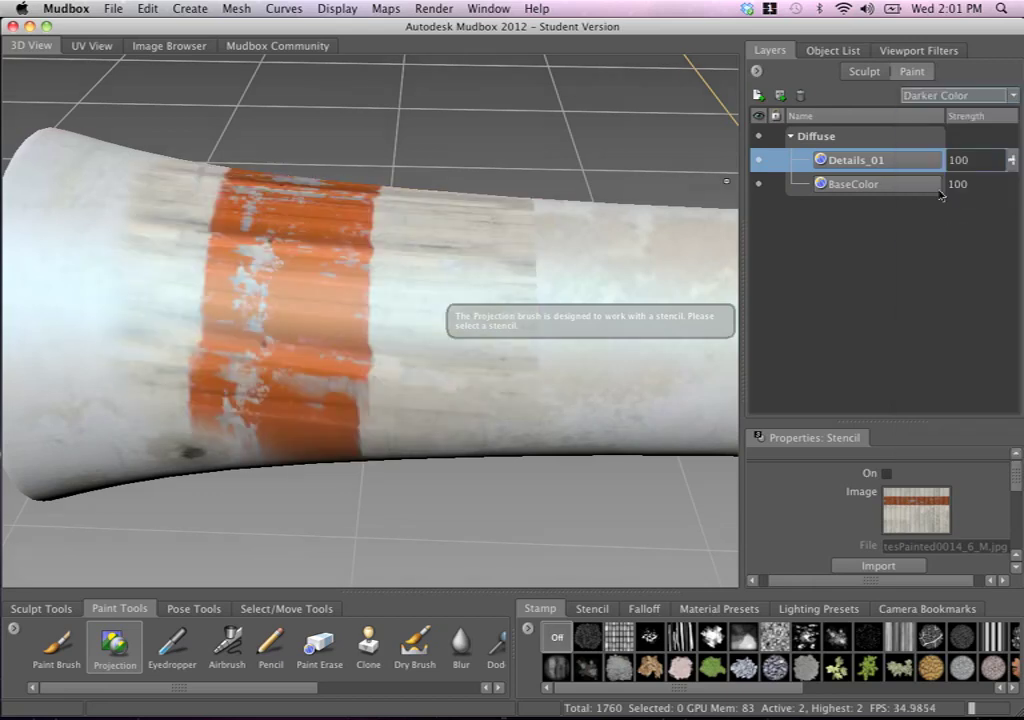
left_click(951, 97)
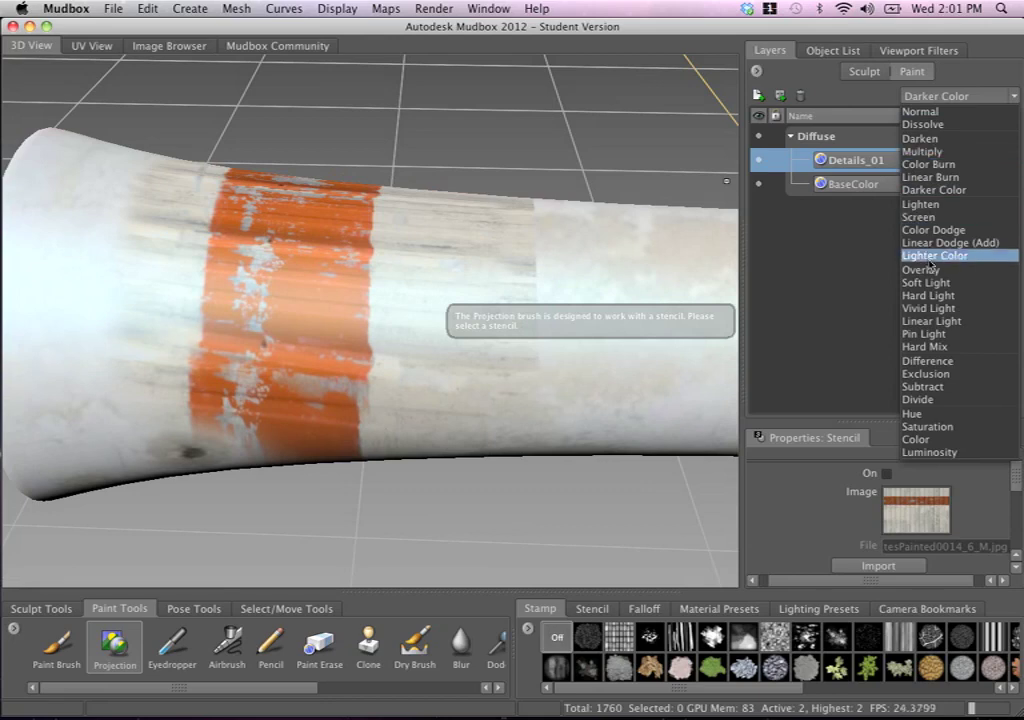
left_click(930, 271)
left_click(955, 95)
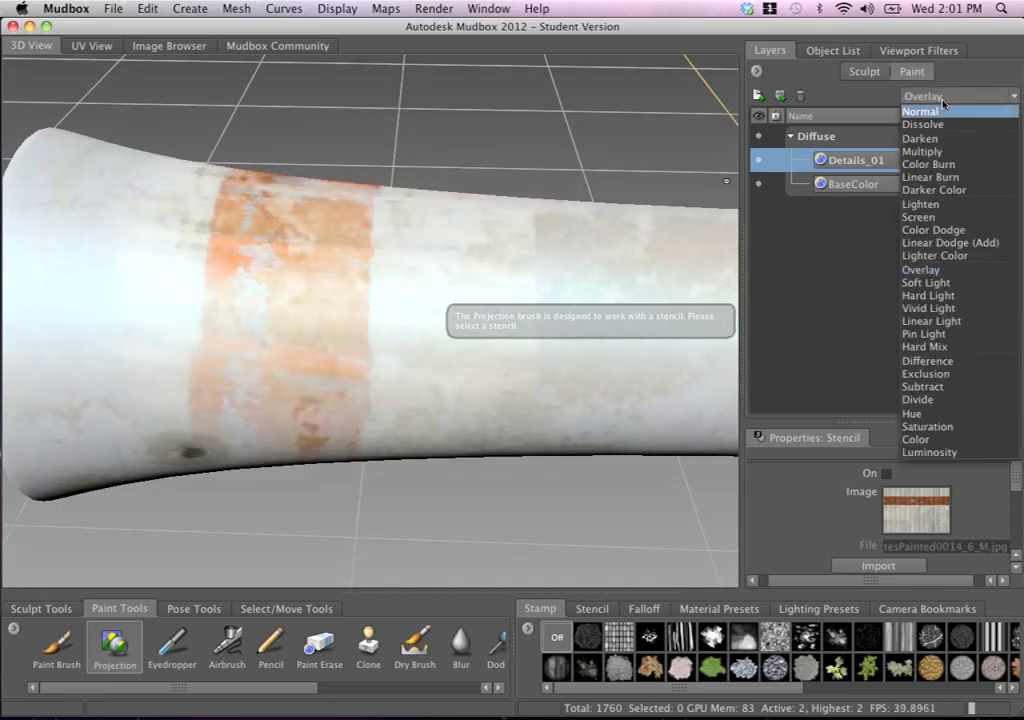
left_click(938, 295)
Show the metal-plate stencil over the barrel's incomplete side, enlarge it and align its orange stripe with the partly painted stripe
left_click_drag(380, 195, 366, 167, "alt")
middle_click_drag(366, 167, 383, 380, "alt")
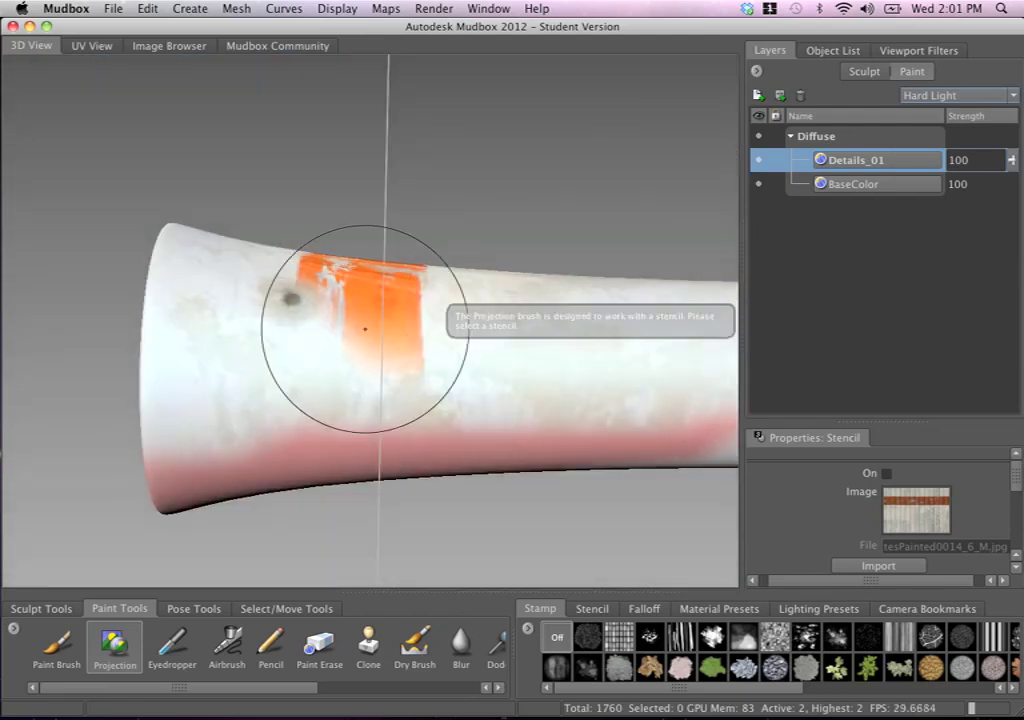
left_click_drag(359, 312, 352, 310, "alt")
key("q")
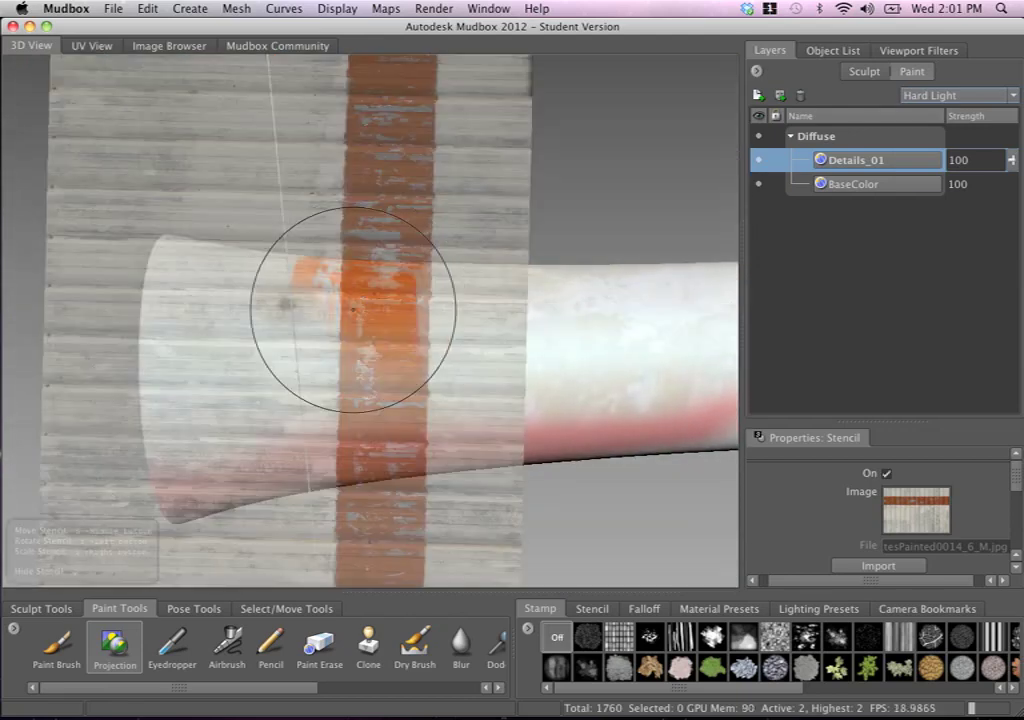
middle_click_drag(402, 347, 363, 342)
mouse_move(363, 342)
right_mouse_down()
mouse_move(324, 320)
mouse_move(457, 366)
mouse_move(407, 405)
mouse_move(394, 384)
right_mouse_up()
left_click_drag(394, 384, 389, 368)
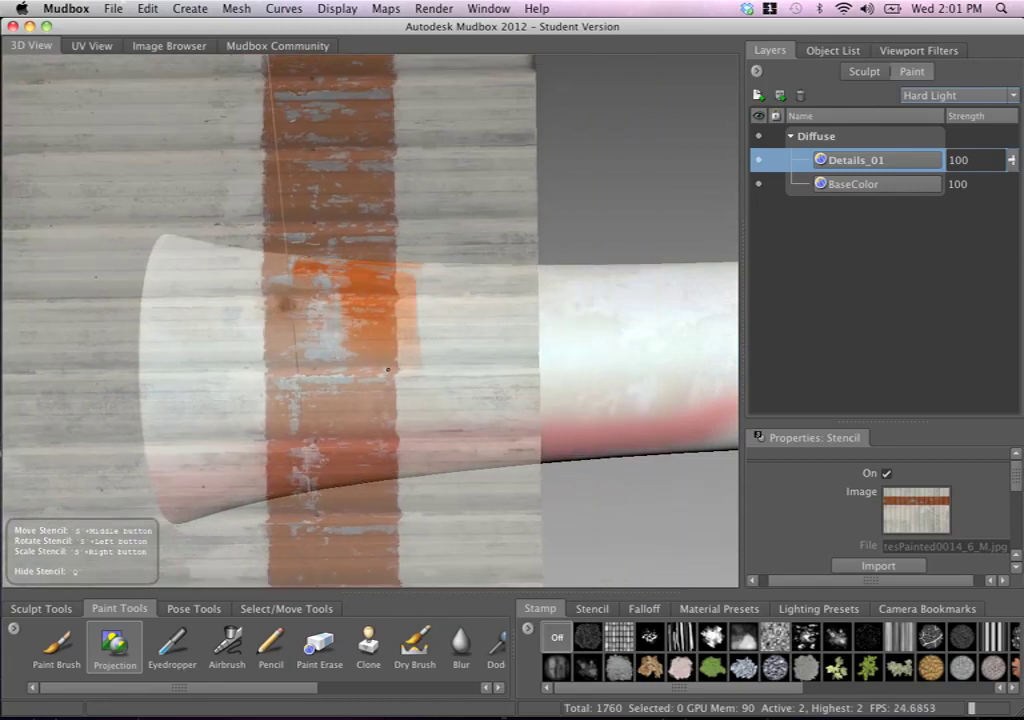
middle_click_drag(389, 368, 423, 391)
left_click_drag(423, 391, 420, 389)
middle_click_drag(420, 389, 424, 396)
key("q")
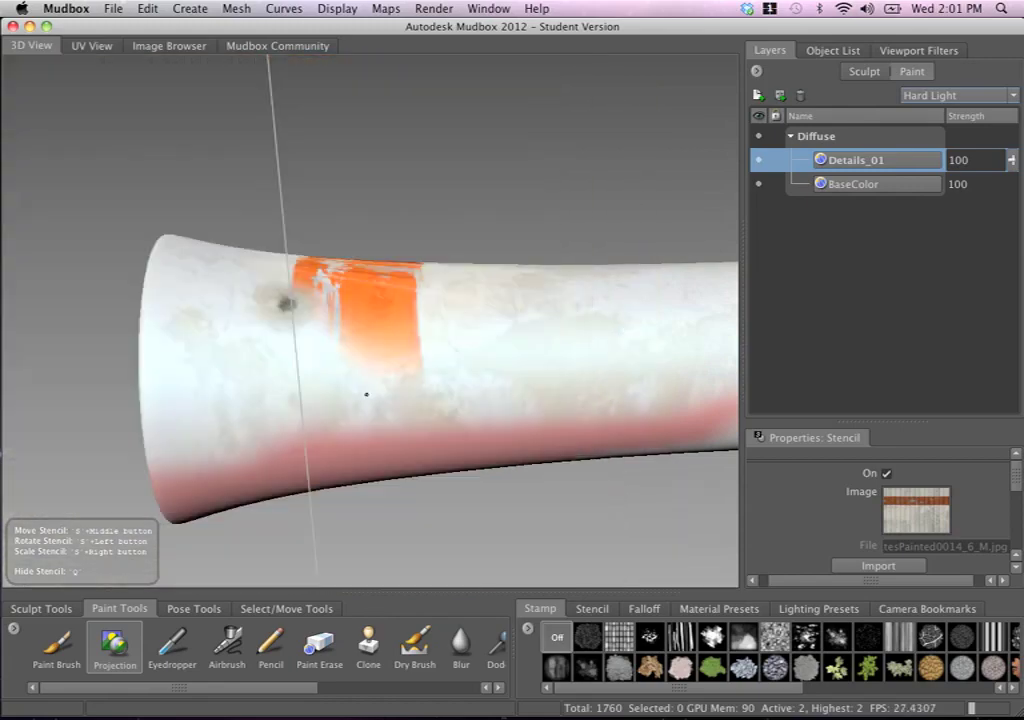
Project the orange stripe onto the remaining sides of the barrel to close the ring, and hide the stencil
key("q")
left_click_drag(359, 434, 334, 290, "alt")
left_click_drag(346, 340, 355, 315)
key("q")
mouse_move(344, 388)
left_mouse_down()
mouse_move(347, 398)
mouse_move(372, 325)
mouse_move(363, 355)
mouse_move(384, 352)
mouse_move(395, 298)
left_mouse_up()
key("q")
mouse_move(475, 313)
left_mouse_down("alt")
mouse_move(320, 181)
mouse_move(274, 194)
mouse_move(540, 217)
mouse_move(400, 222)
mouse_move(228, 277)
left_mouse_up("alt")
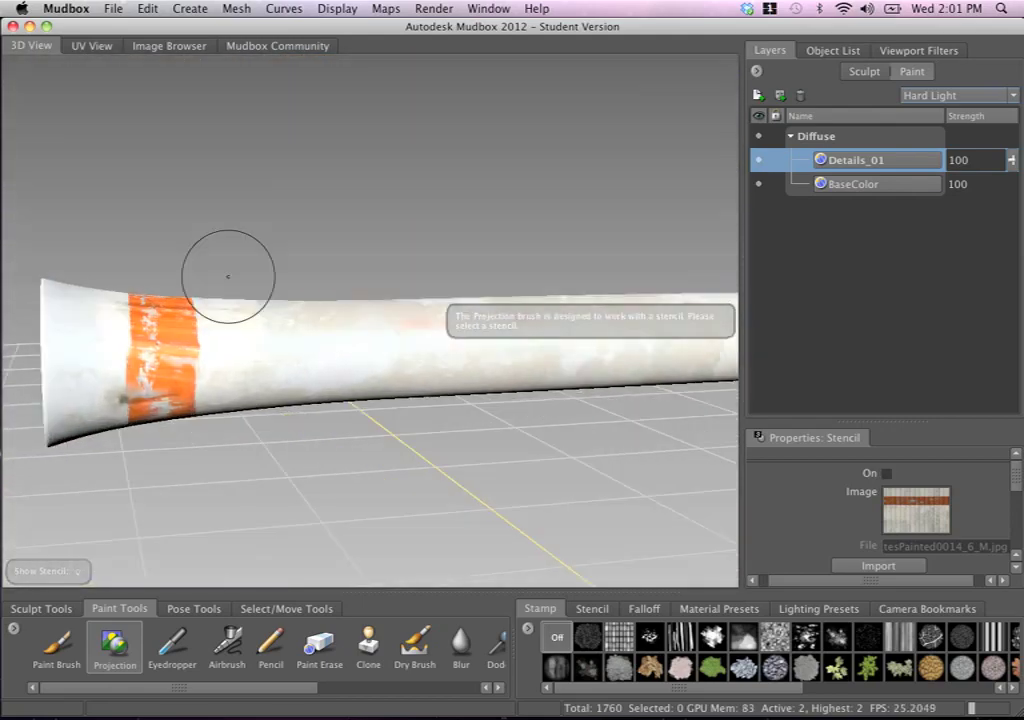
Select the BaseColor layer and load the ConcreteFloorsDamaged0017_1_M.jpg texture as the stencil
left_click(869, 183)
left_click_drag(420, 300, 331, 297, "alt")
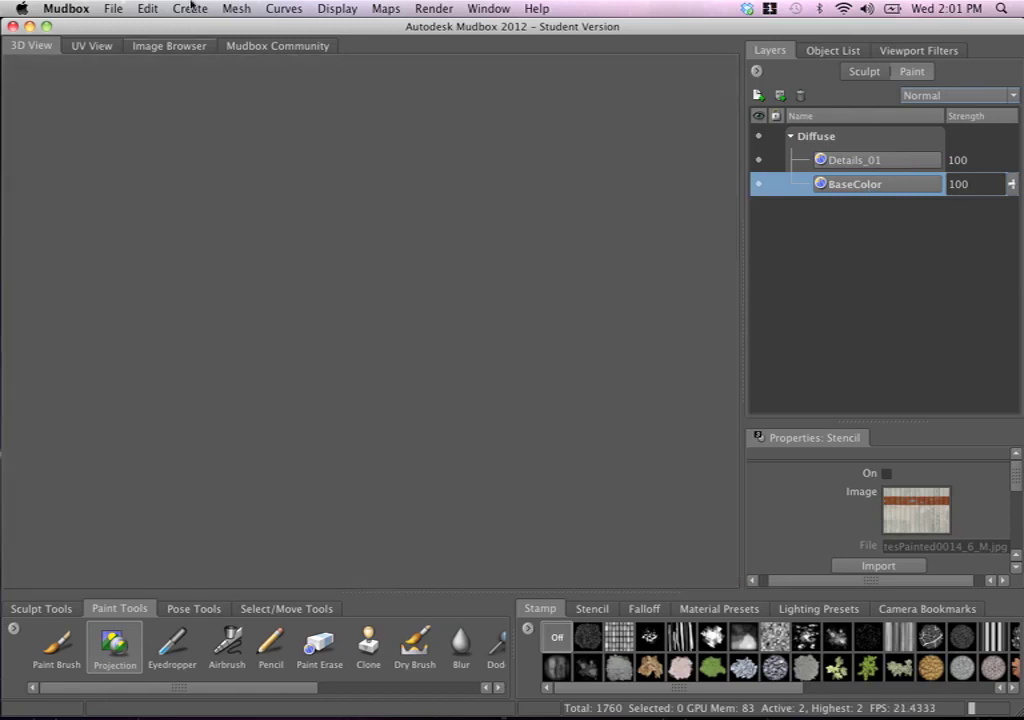
left_click(169, 46)
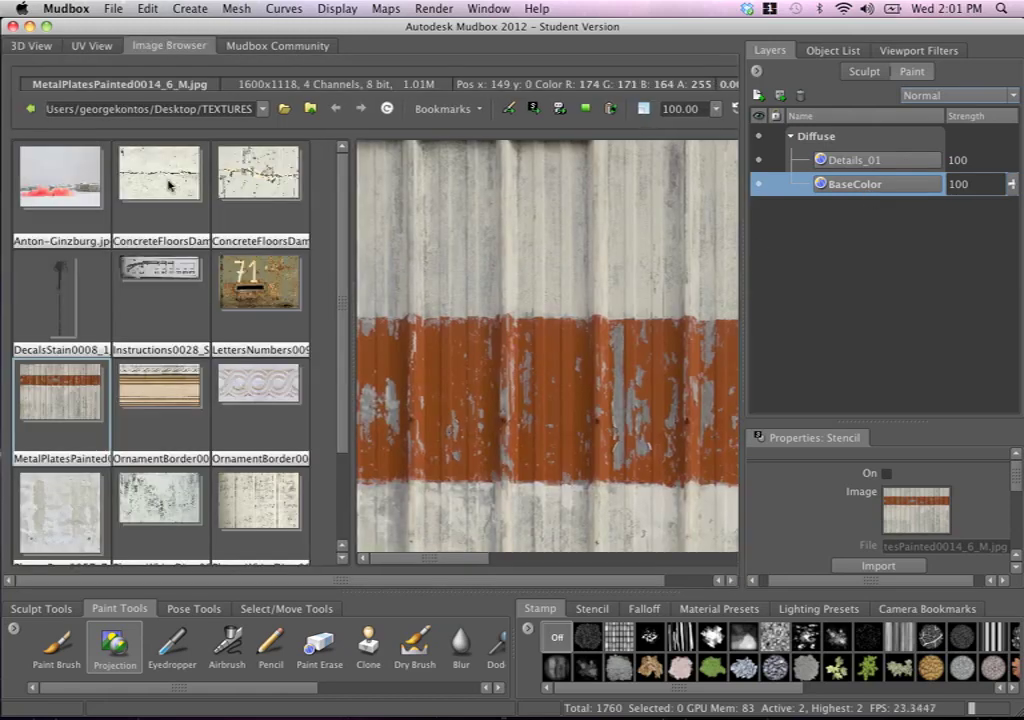
left_click(165, 172)
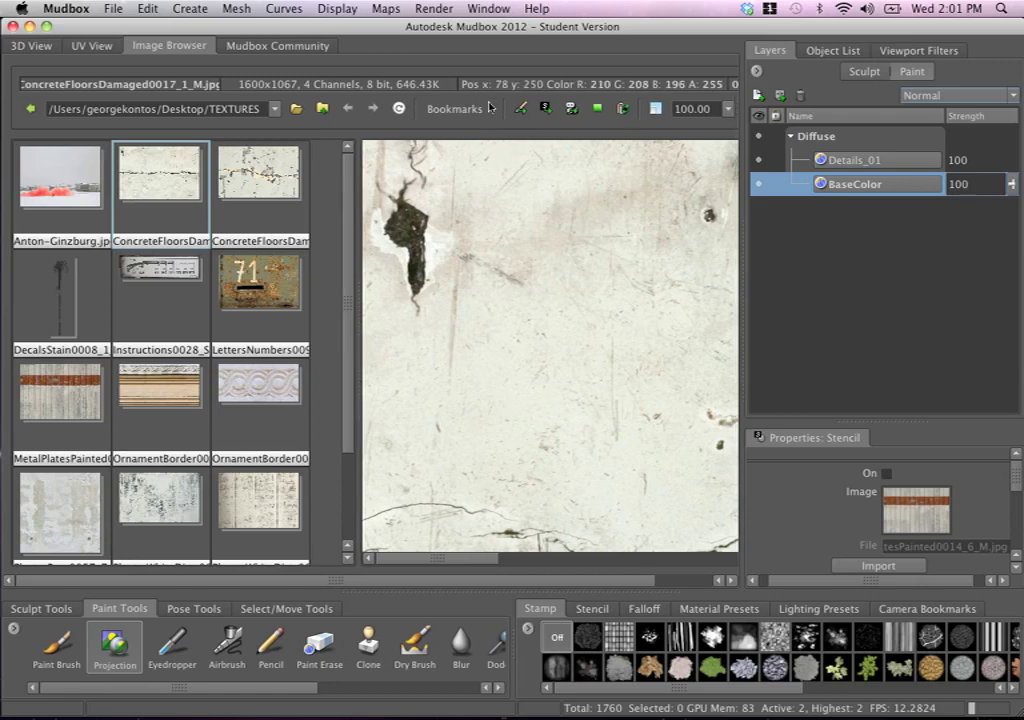
left_click(31, 46)
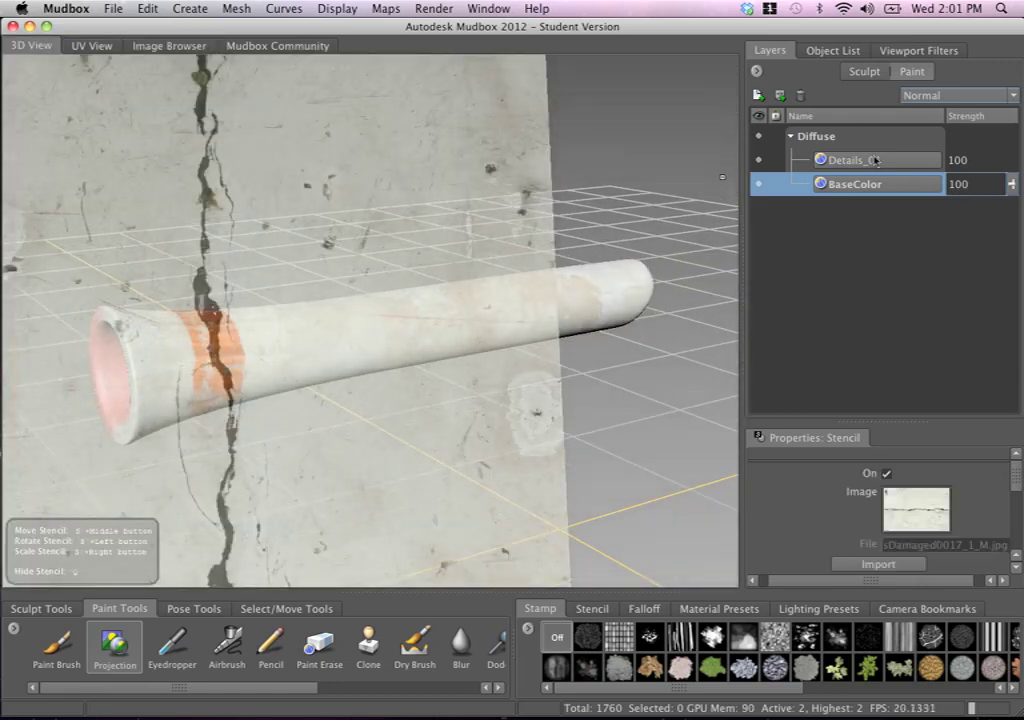
Create a Diffuse paint layer named BaseColor_02 with size 2048 in Targa [8 bit, RGBA] format
left_click(759, 96)
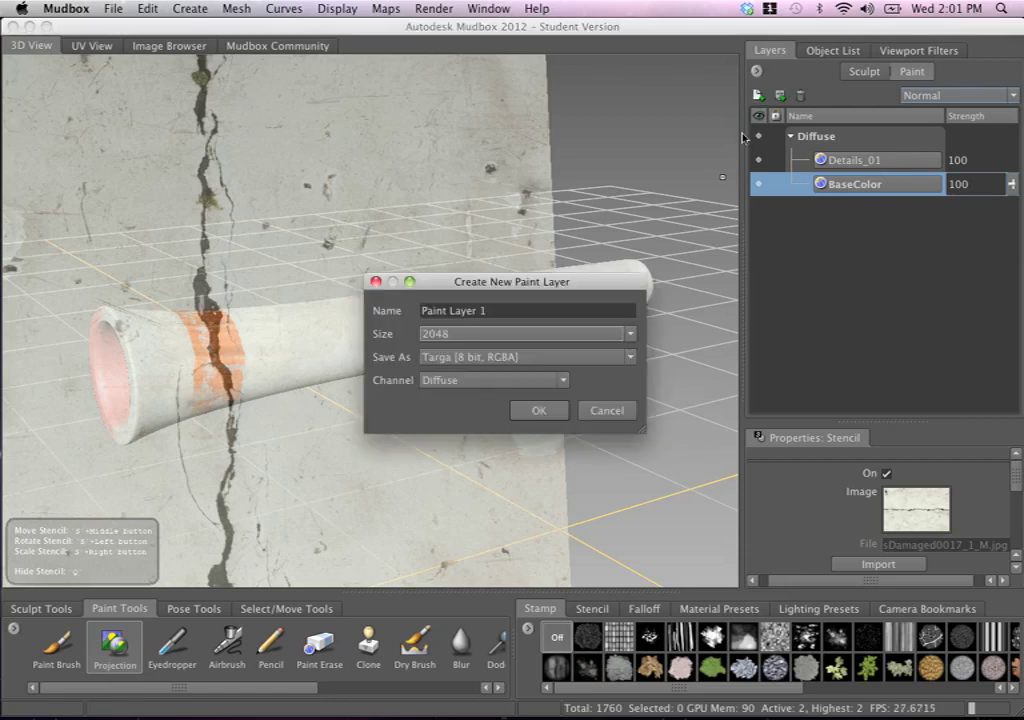
left_click(468, 359)
left_click(463, 437)
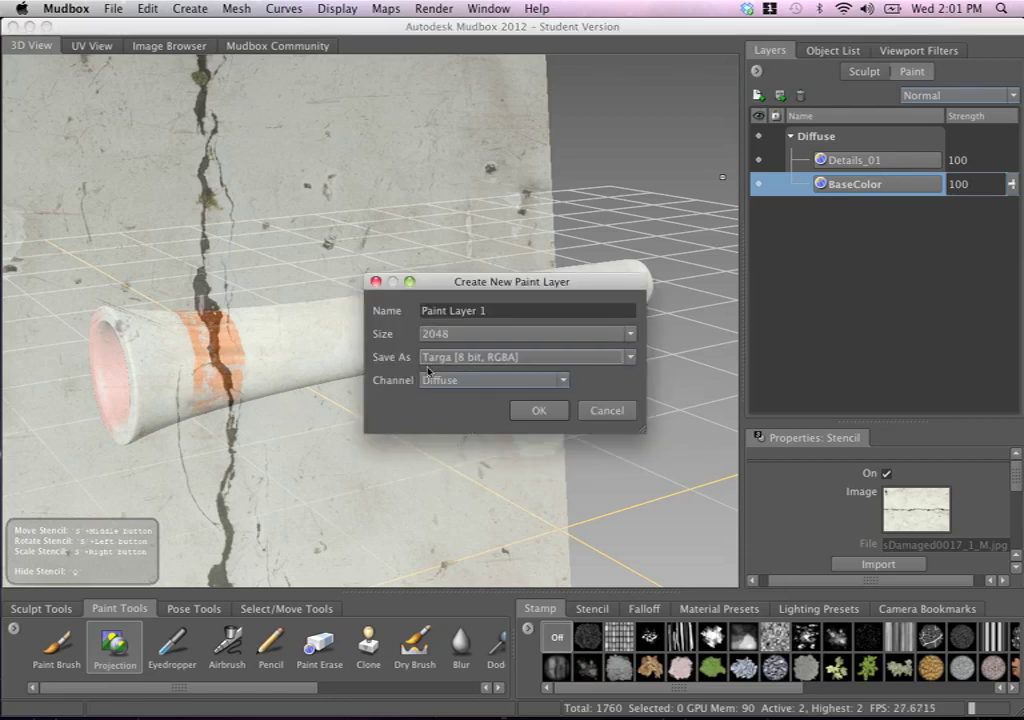
left_click_drag(500, 313, 358, 290)
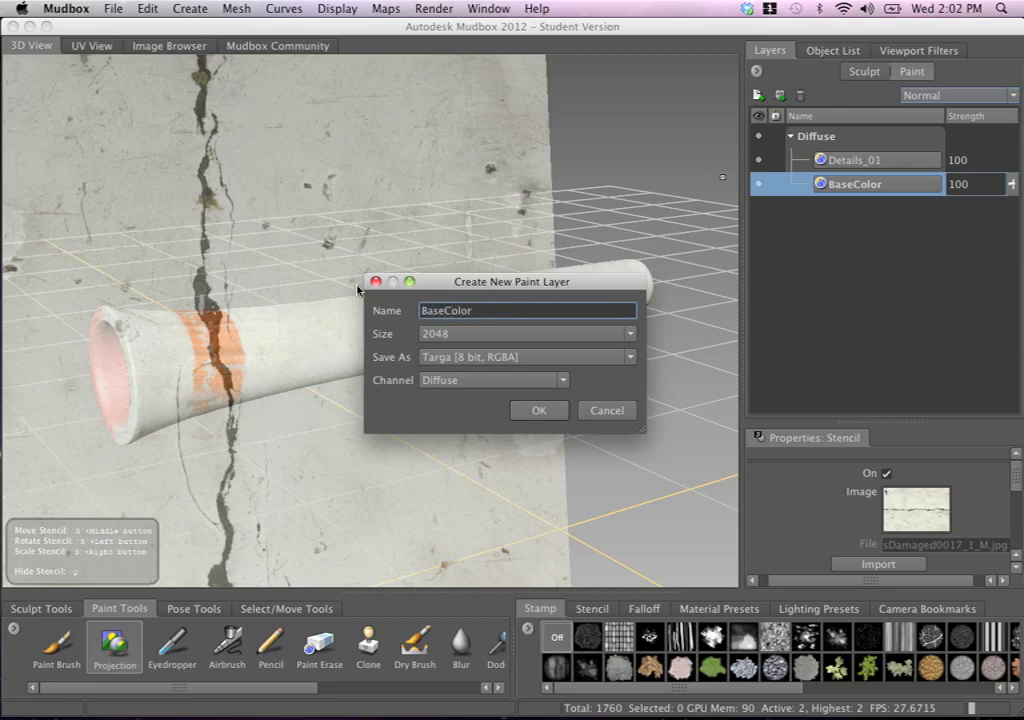
type("BaseColor_02")
key("Return")
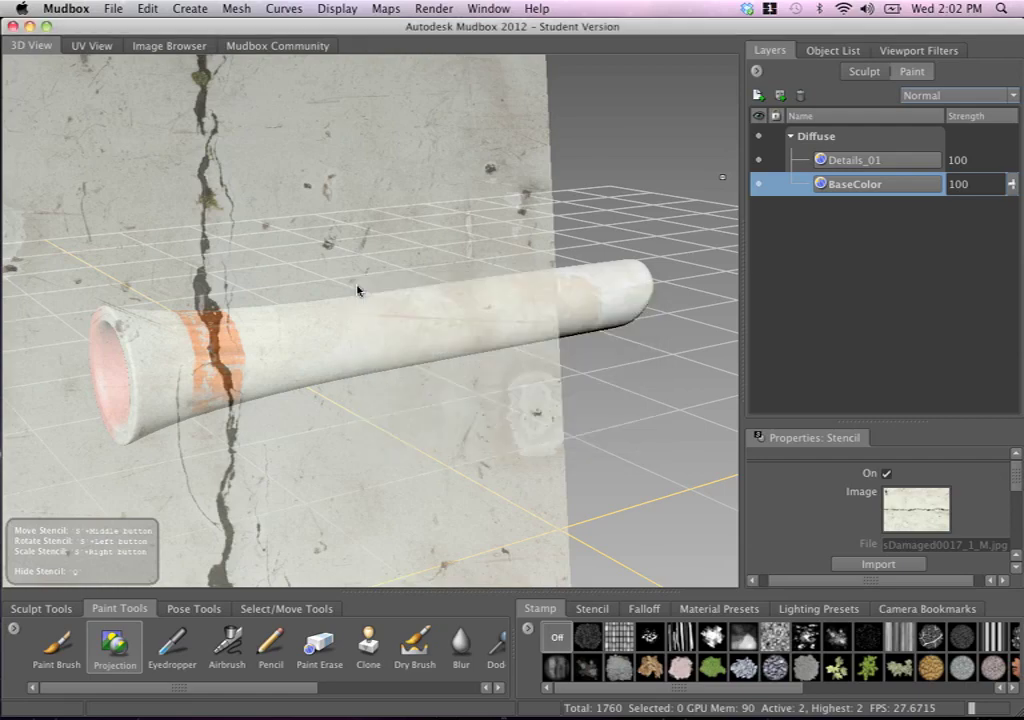
Rotate, scale and move the concrete stencil so its crack runs along the barrel, and set BaseColor_02 to Multiply
left_click_drag(316, 266, 376, 363)
mouse_move(370, 355)
right_mouse_down()
mouse_move(386, 350)
mouse_move(304, 310)
right_mouse_up()
middle_click_drag(304, 310, 308, 307)
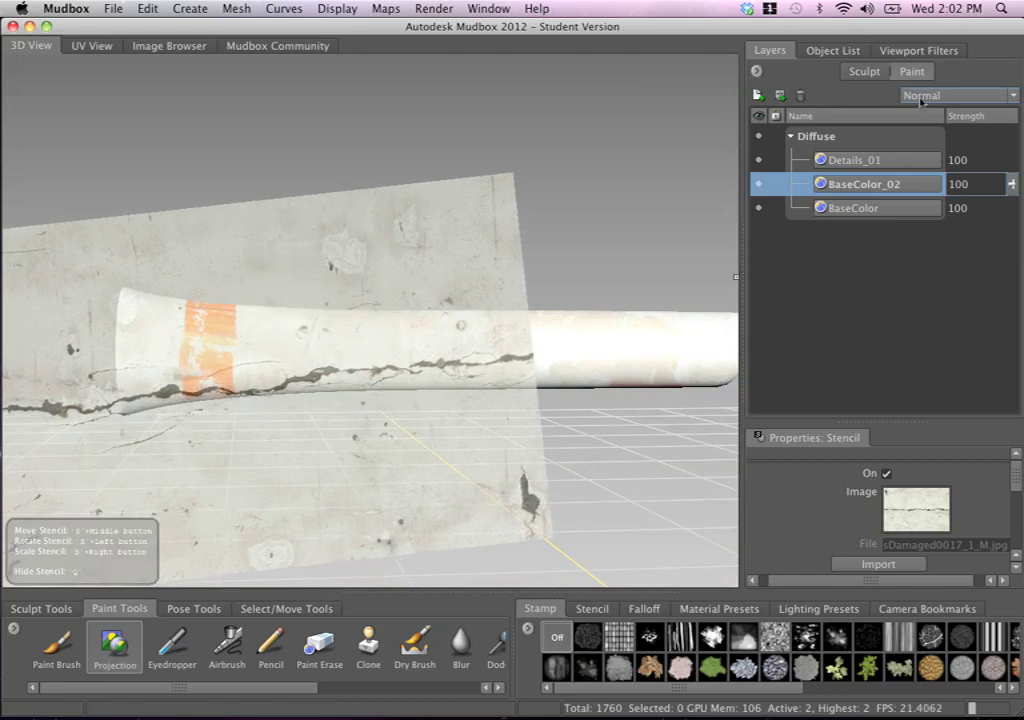
left_click(920, 95)
left_click(805, 153)
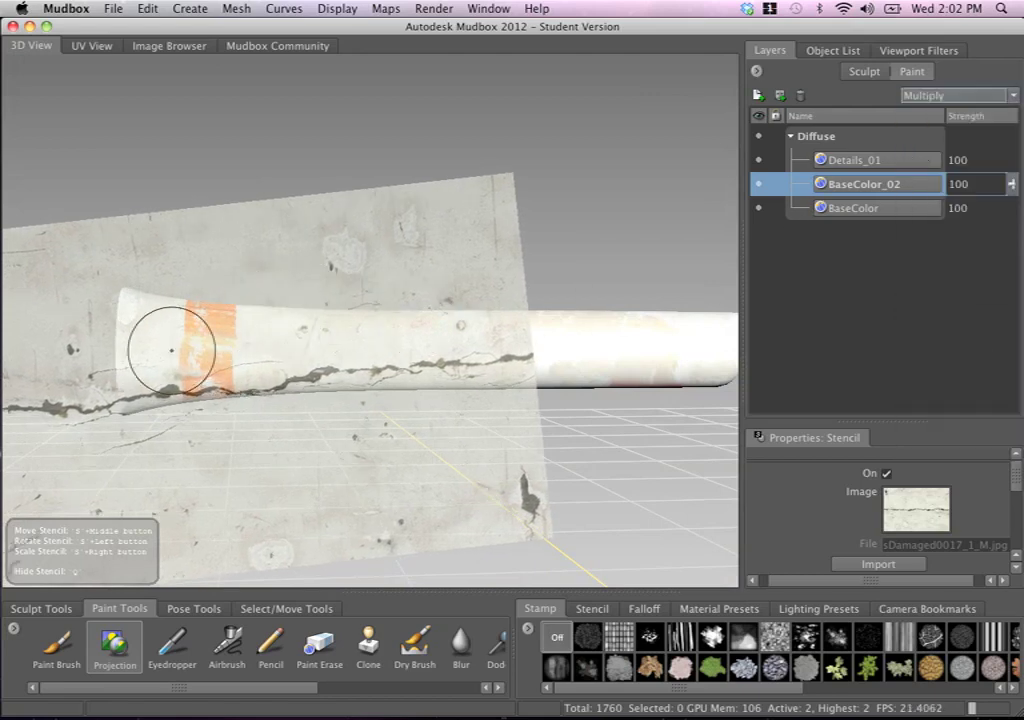
Project the cracked concrete onto BaseColor_02 along the side of the barrel, up to its slanted end
key("q")
mouse_move(261, 363)
left_mouse_down()
mouse_move(502, 371)
mouse_move(470, 352)
mouse_move(343, 338)
mouse_move(361, 322)
mouse_move(346, 309)
left_mouse_up()
key("q")
middle_click_drag(346, 309, 345, 264)
key("q")
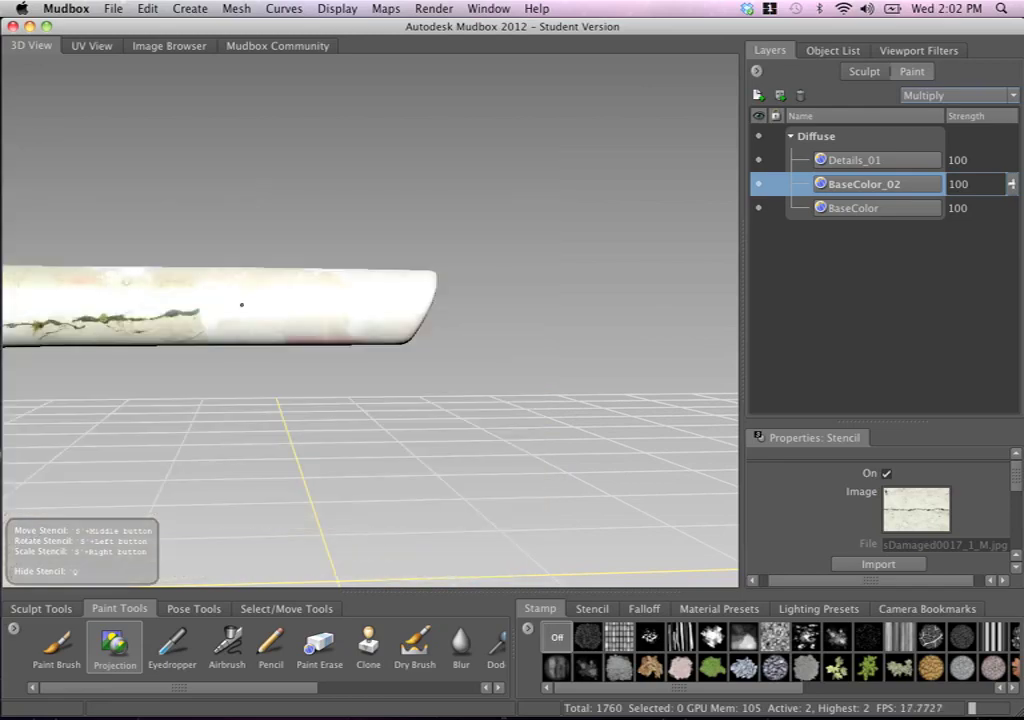
left_click_drag(245, 307, 390, 289)
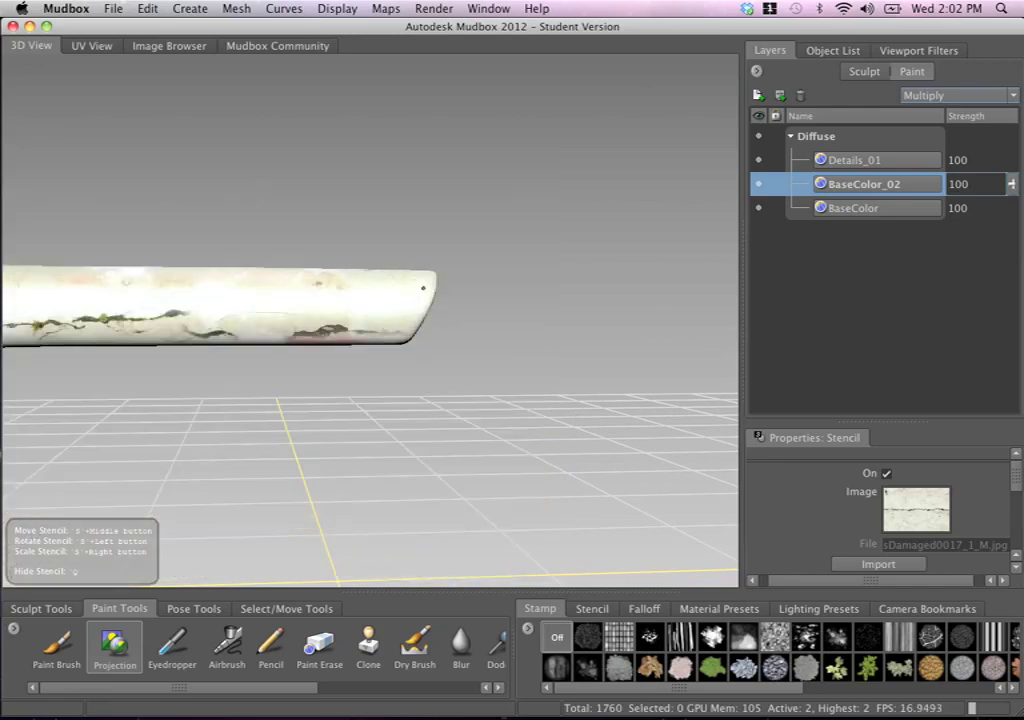
Shift the concrete stencil over the barrel's opposite side and project it around the flared end on BaseColor_02
mouse_move(222, 301)
left_mouse_down("alt")
mouse_move(368, 338)
mouse_move(425, 320)
mouse_move(389, 304)
left_mouse_up("alt")
middle_click_drag(389, 304, 379, 352)
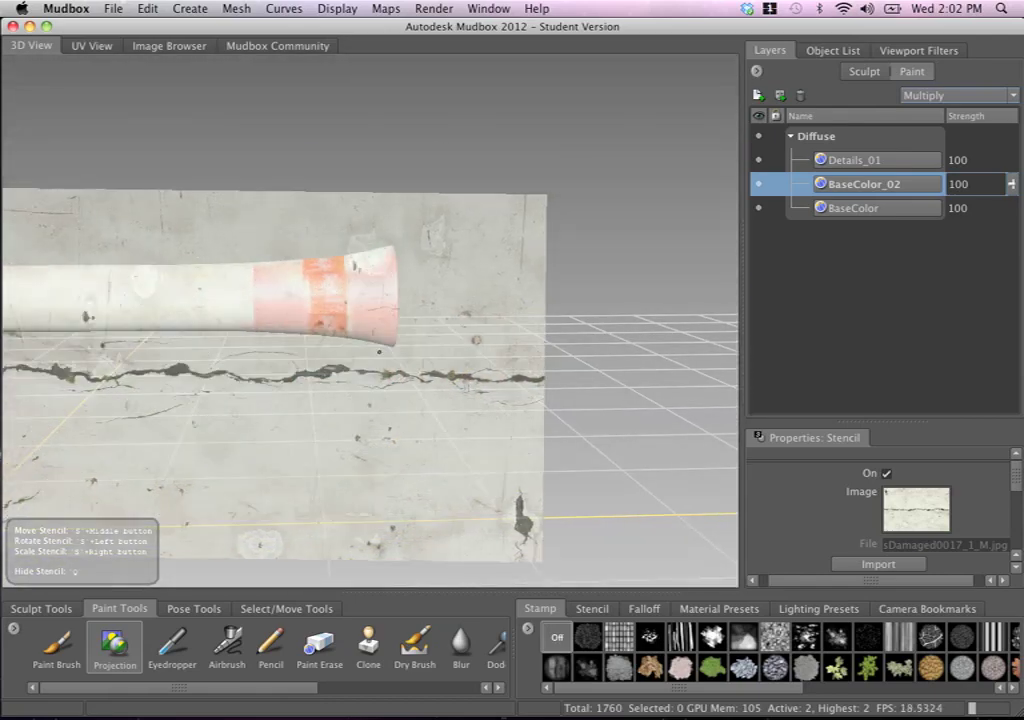
left_click_drag(379, 352, 333, 298)
left_click_drag(250, 296, 277, 298)
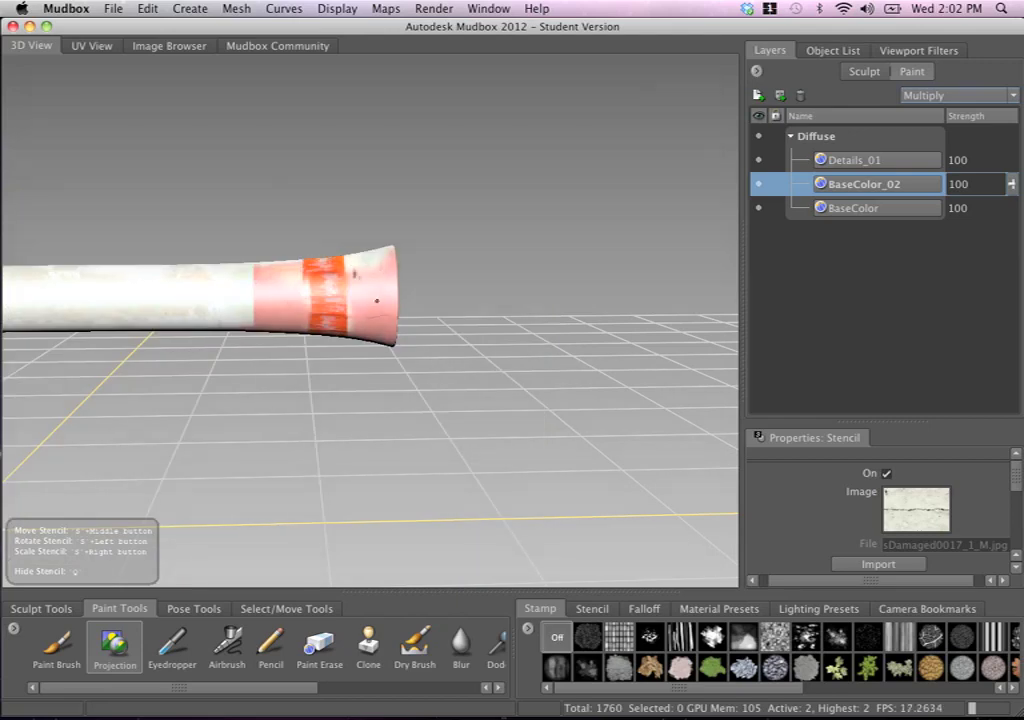
left_click_drag(277, 294, 280, 296)
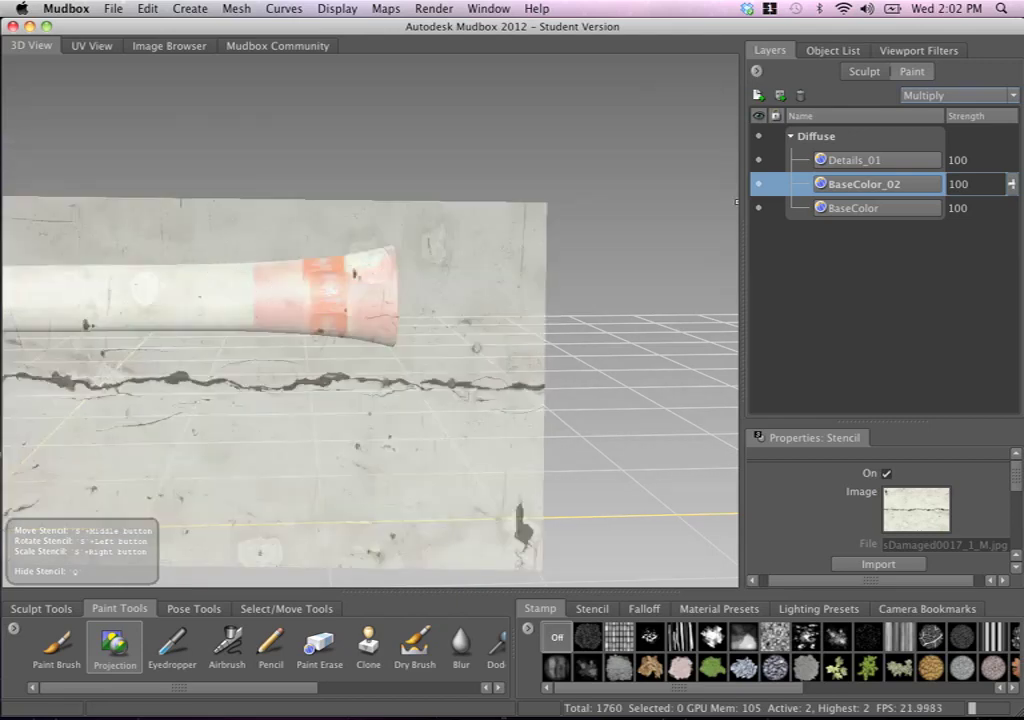
Select the BaseColor layer and cover the pink areas at and behind the flared end with projected concrete
left_click(852, 210)
left_click_drag(334, 290, 376, 301)
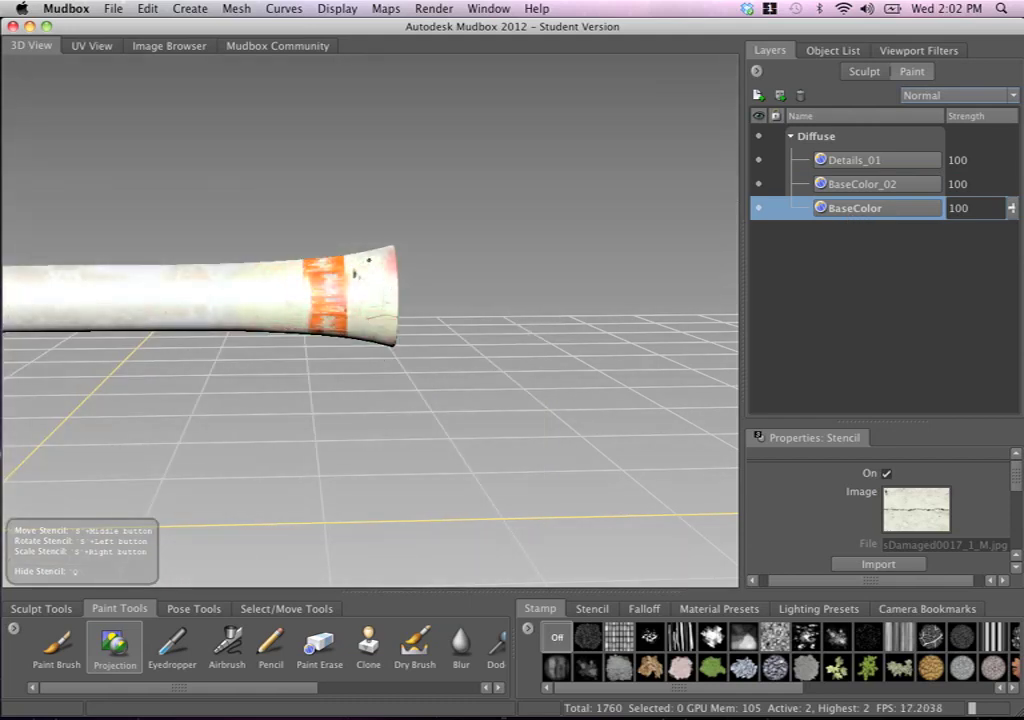
left_click_drag(299, 334, 290, 260, "alt")
middle_click_drag(290, 260, 475, 400, "alt")
middle_click_drag(429, 358, 425, 354, "alt")
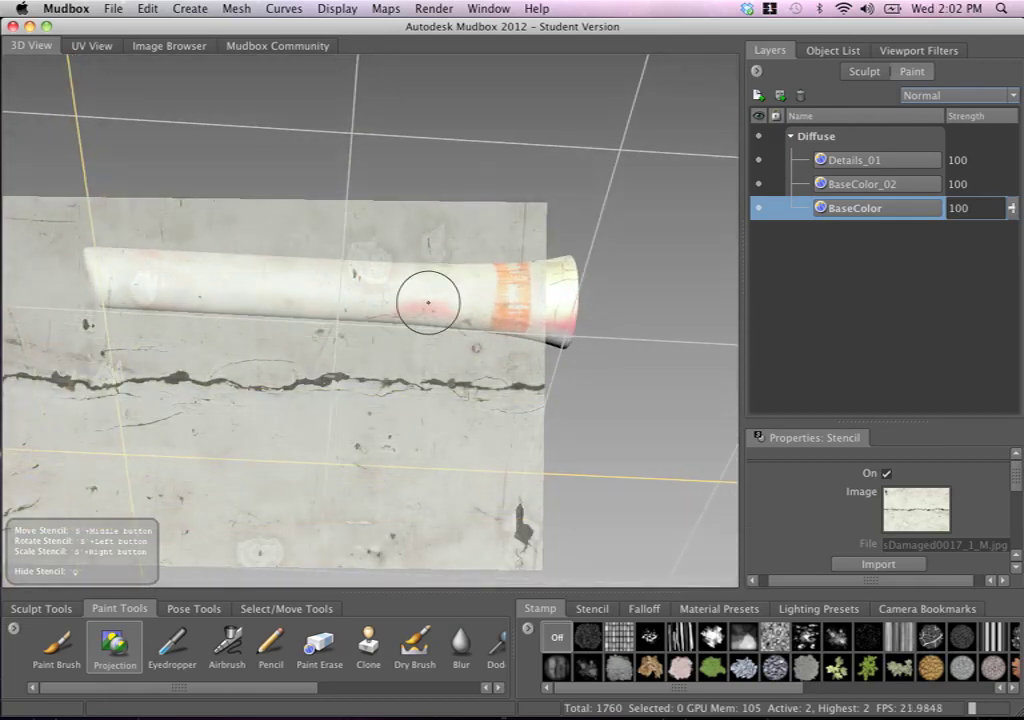
left_click_drag(428, 302, 424, 305)
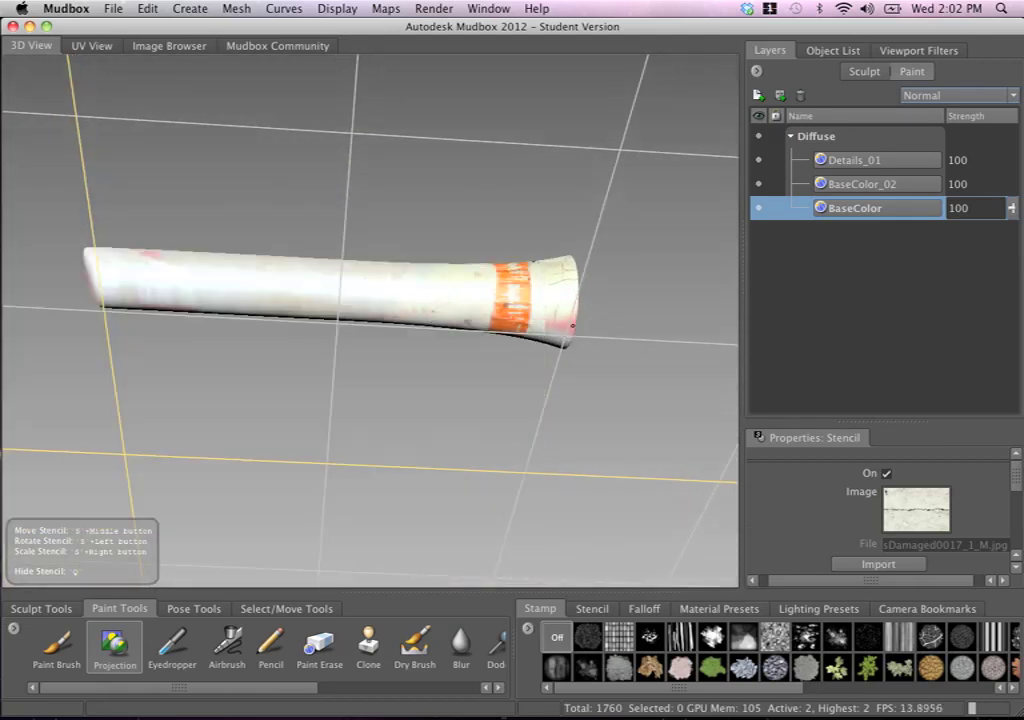
left_click_drag(572, 325, 556, 320)
mouse_move(546, 320)
middle_mouse_down("alt")
mouse_move(564, 335)
mouse_move(457, 297)
middle_mouse_up("alt")
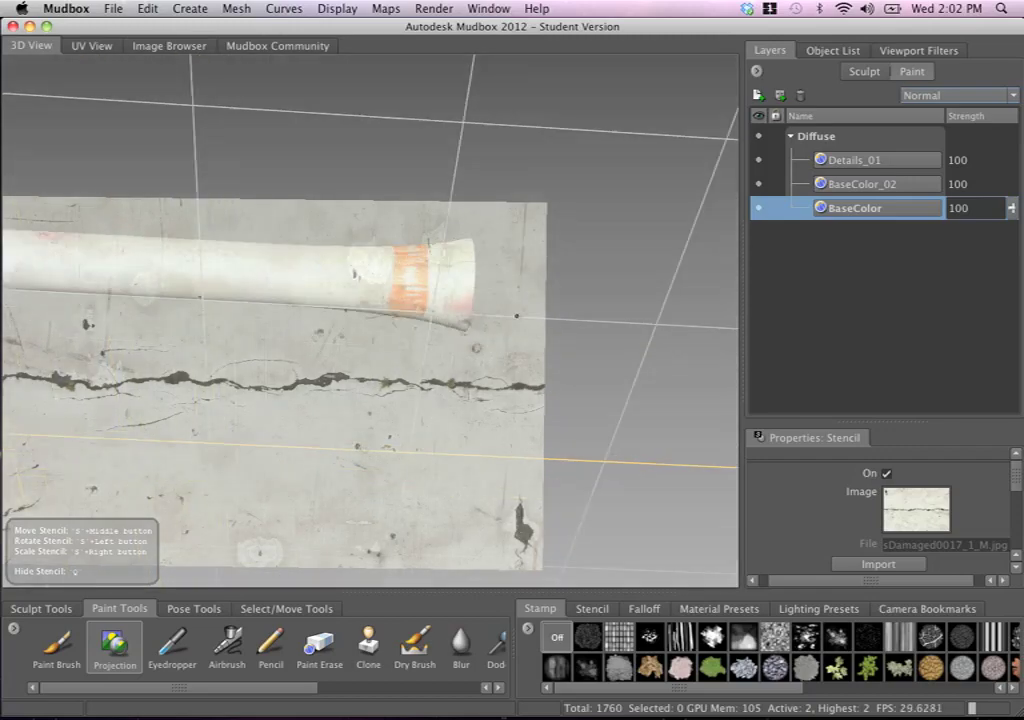
left_click_drag(451, 293, 461, 320)
Project concrete over the pink strip left near the barrel's slanted end on the BaseColor layer
left_click_drag(367, 268, 402, 220, "alt")
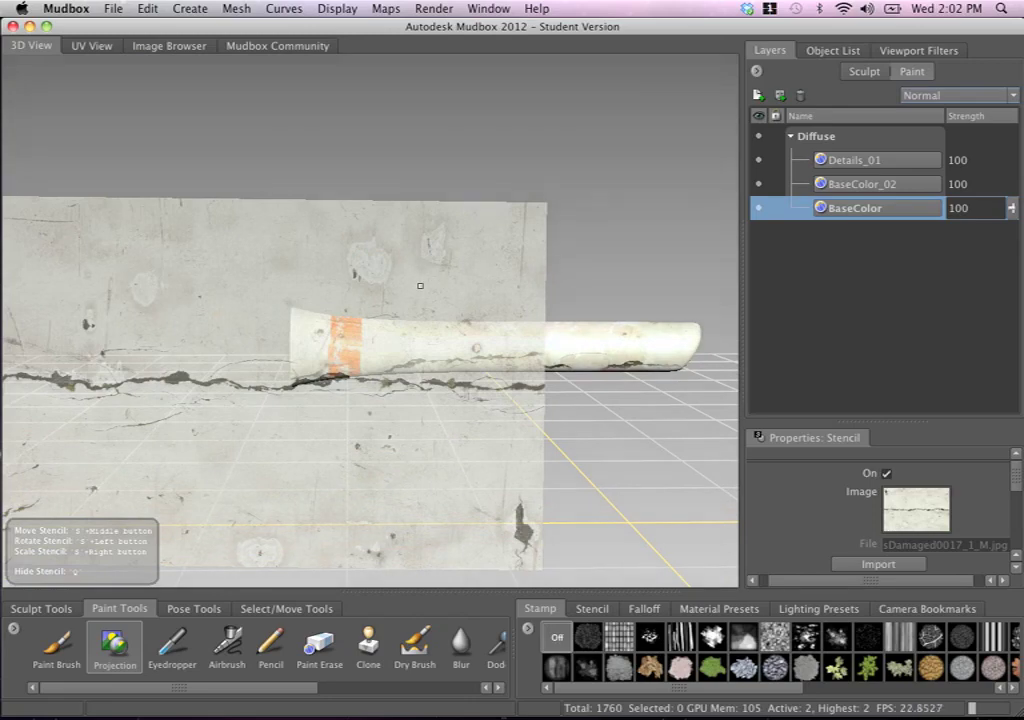
key("q")
right_click_drag(395, 251, 418, 334, "alt")
mouse_move(418, 334)
left_mouse_down("alt")
mouse_move(434, 279)
mouse_move(425, 304)
mouse_move(425, 286)
mouse_move(379, 255)
mouse_move(463, 287)
left_mouse_up("alt")
key("q")
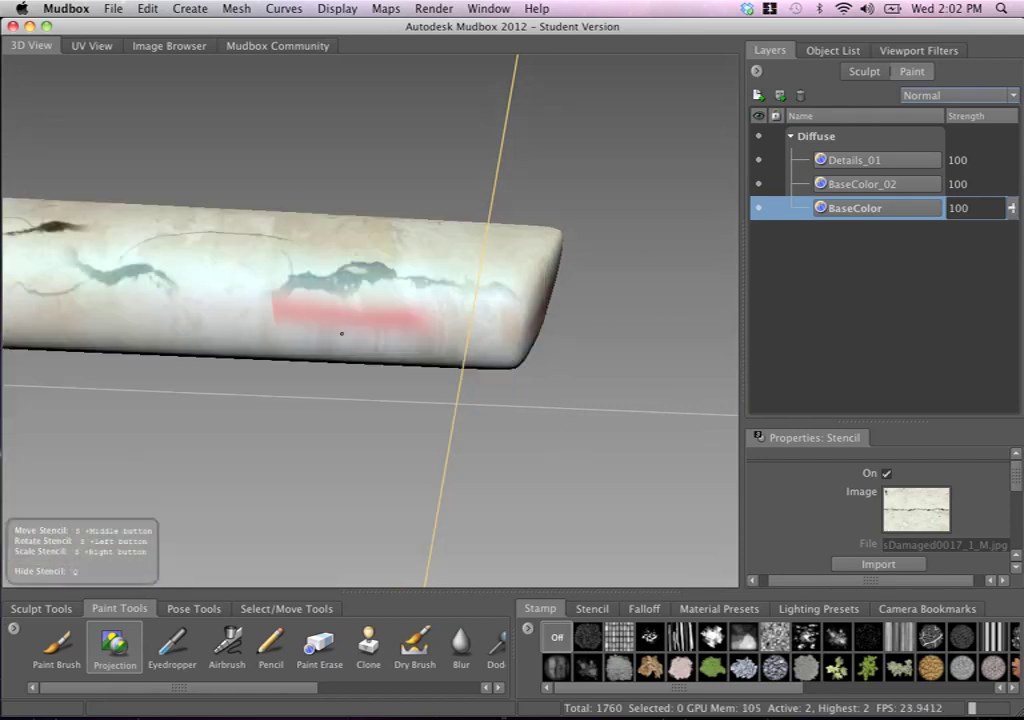
left_click_drag(286, 288, 456, 293)
mouse_move(224, 325)
left_mouse_down()
mouse_move(209, 317)
mouse_move(277, 277)
mouse_move(438, 341)
mouse_move(302, 286)
mouse_move(340, 300)
mouse_move(368, 290)
left_mouse_up()
Move the concrete stencil over the flared opening, project it onto the pink interior and hide the stencil
key("q")
key("q")
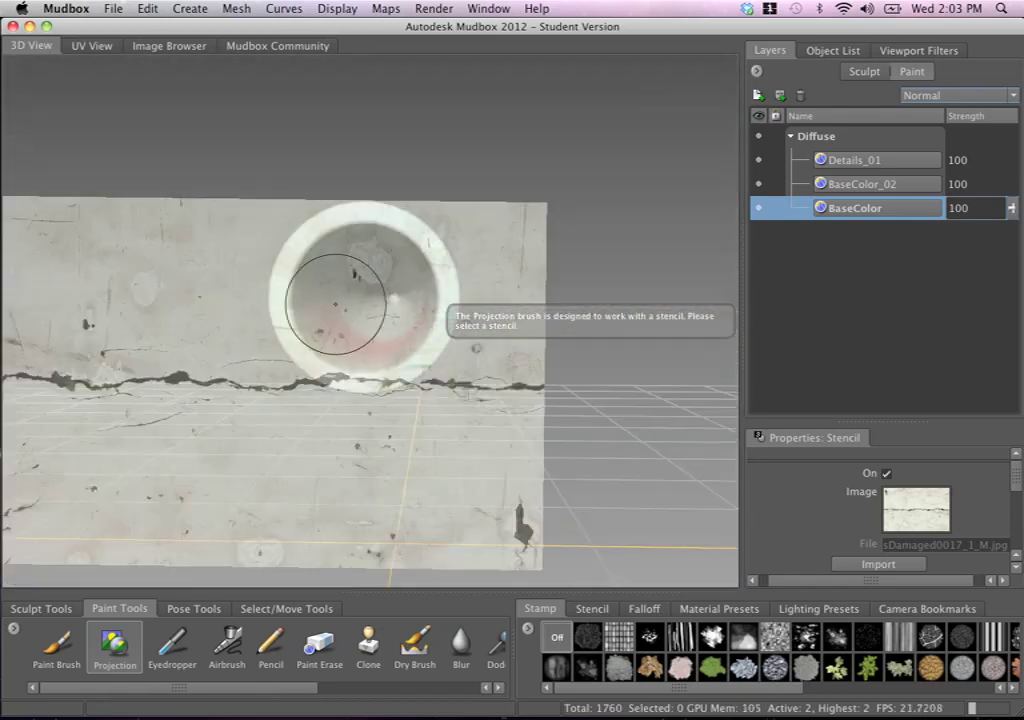
mouse_move(318, 320)
left_mouse_down("alt")
mouse_move(304, 290)
mouse_move(275, 335)
mouse_move(297, 304)
mouse_move(372, 300)
left_mouse_up("alt")
key("q")
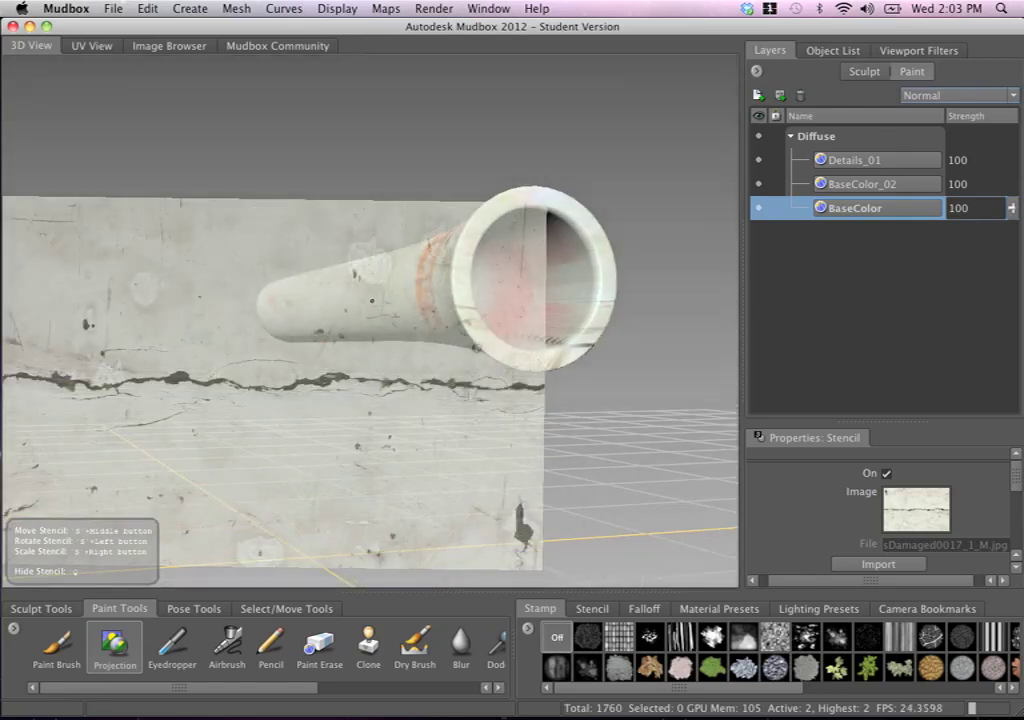
mouse_move(539, 270)
middle_mouse_down()
mouse_move(526, 297)
mouse_move(575, 268)
middle_mouse_up()
key("q")
mouse_move(498, 272)
left_mouse_down()
mouse_move(507, 306)
mouse_move(548, 328)
left_mouse_up()
left_click_drag(530, 318, 290, 295, "alt")
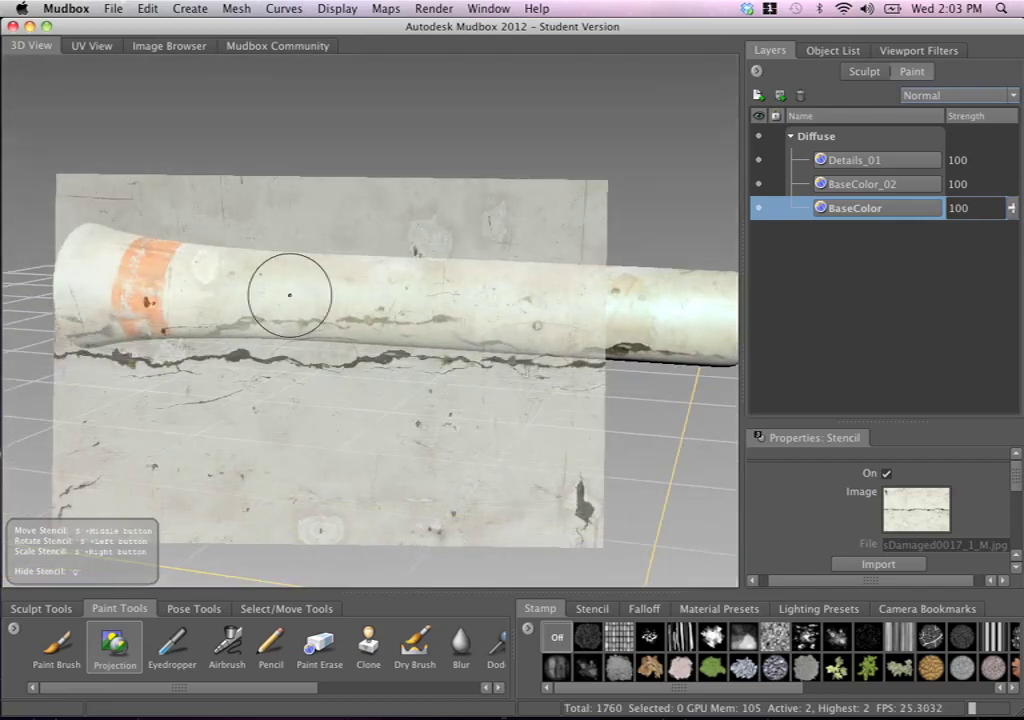
key("q")
left_click_drag(393, 270, 393, 277, "alt")
right_click_drag(386, 295, 418, 287, "alt")
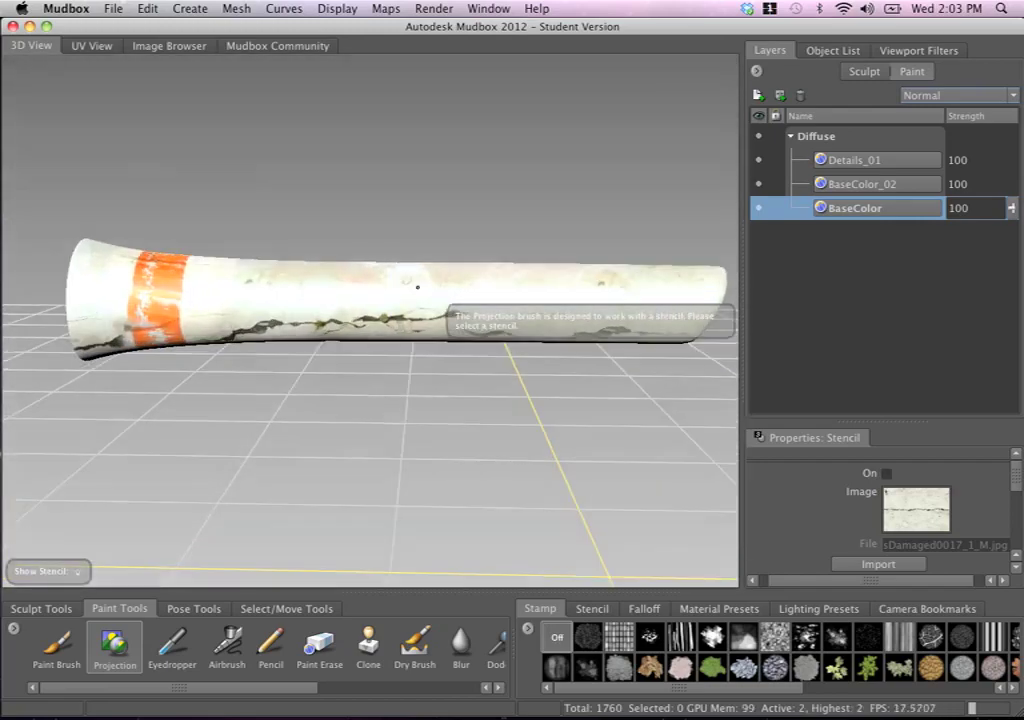
Create a 2048 Targa diffuse paint layer named Decals_01 above the Details_01 layer
left_click(855, 160)
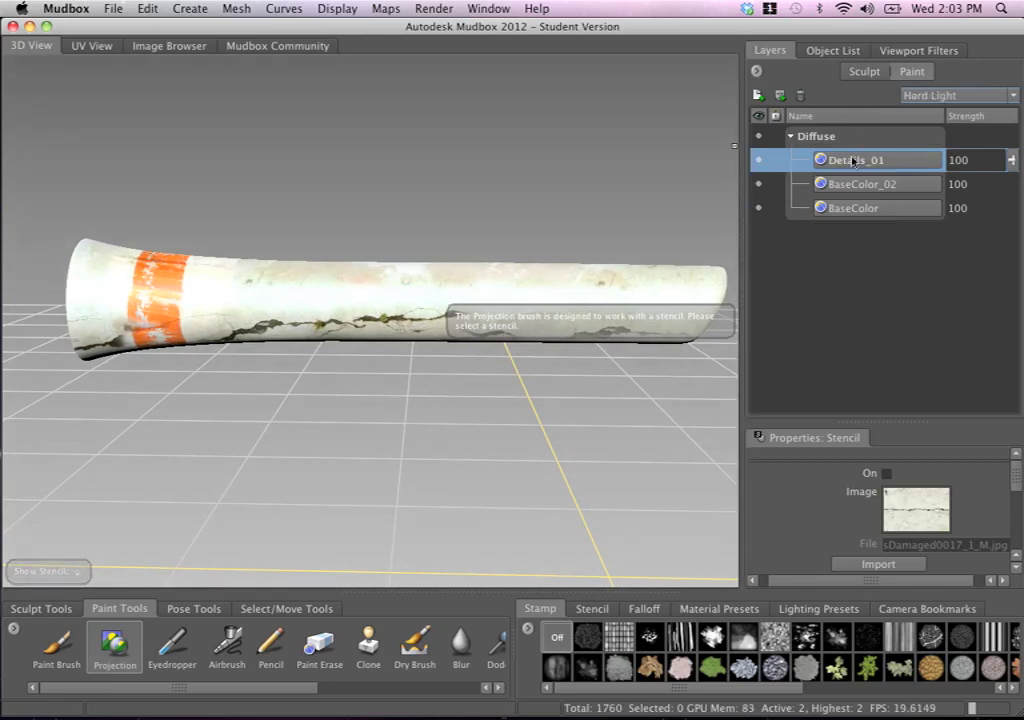
left_click(782, 95)
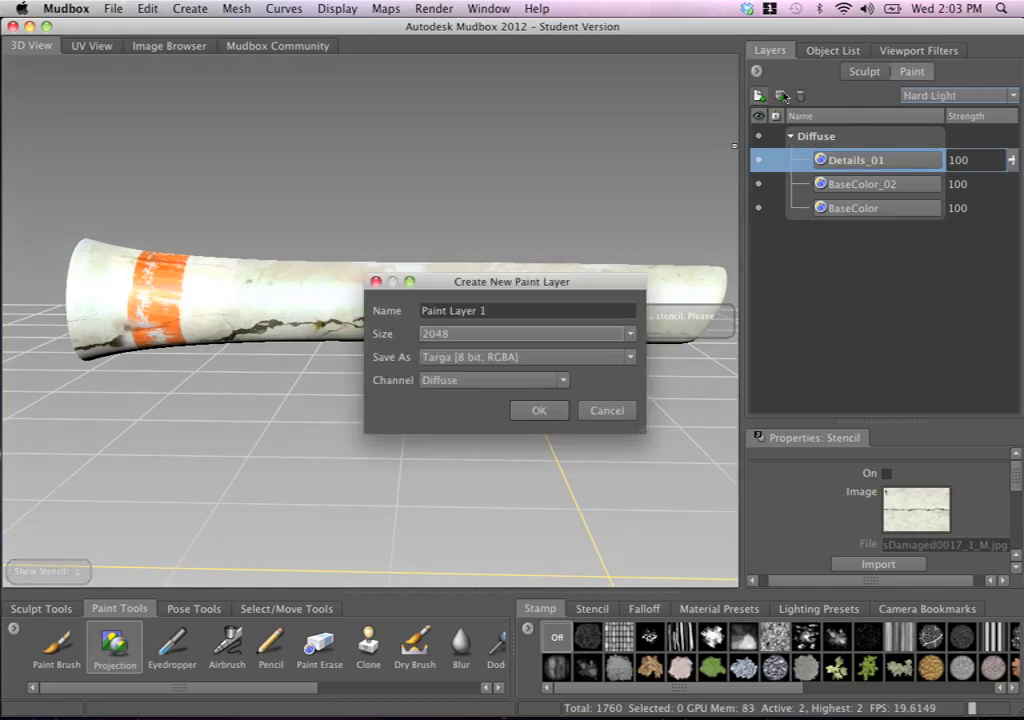
left_click(463, 358)
left_click(466, 434)
left_click_drag(487, 311, 410, 313)
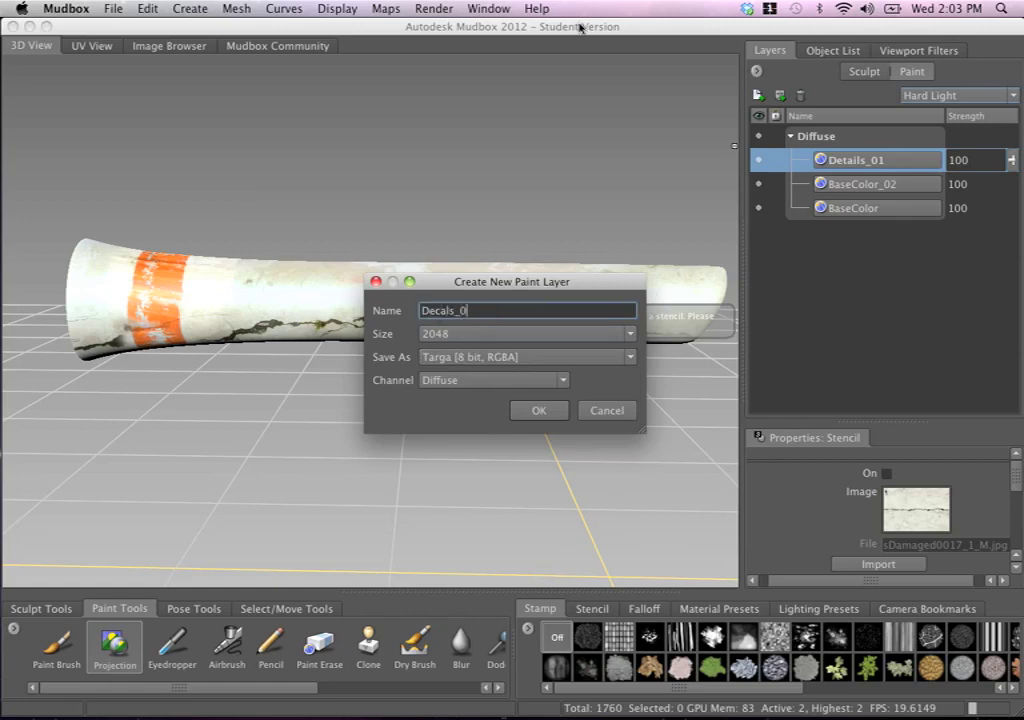
left_click(538, 410)
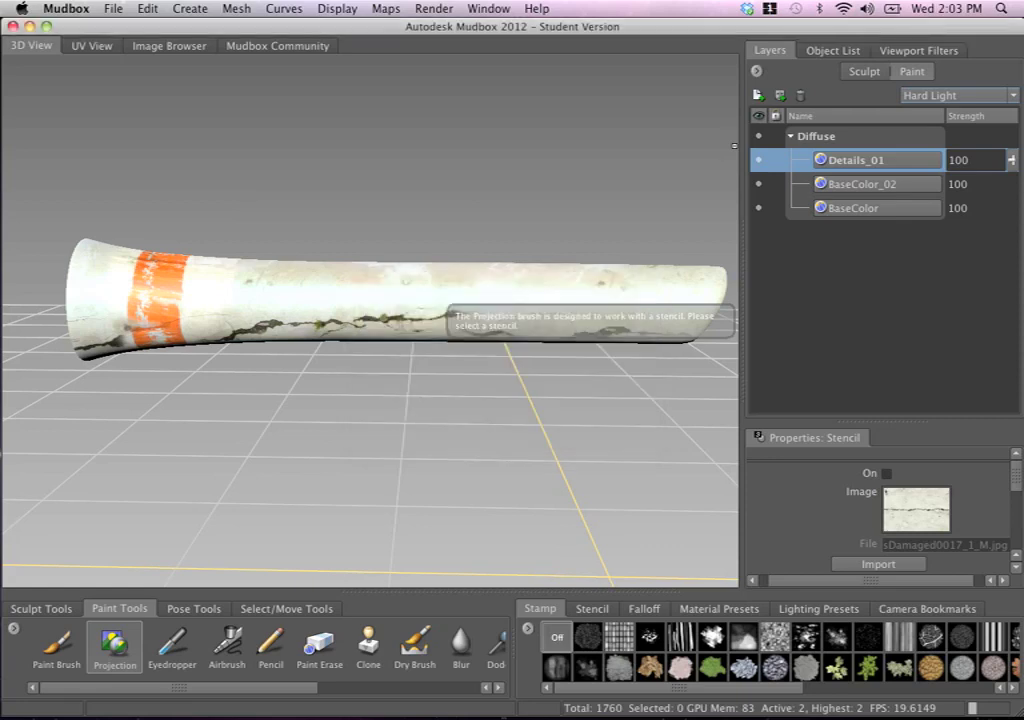
Load the rusty "71" metal plate image LettersNumbers0096_M.jpg as the stencil over the barrel
left_click(167, 47)
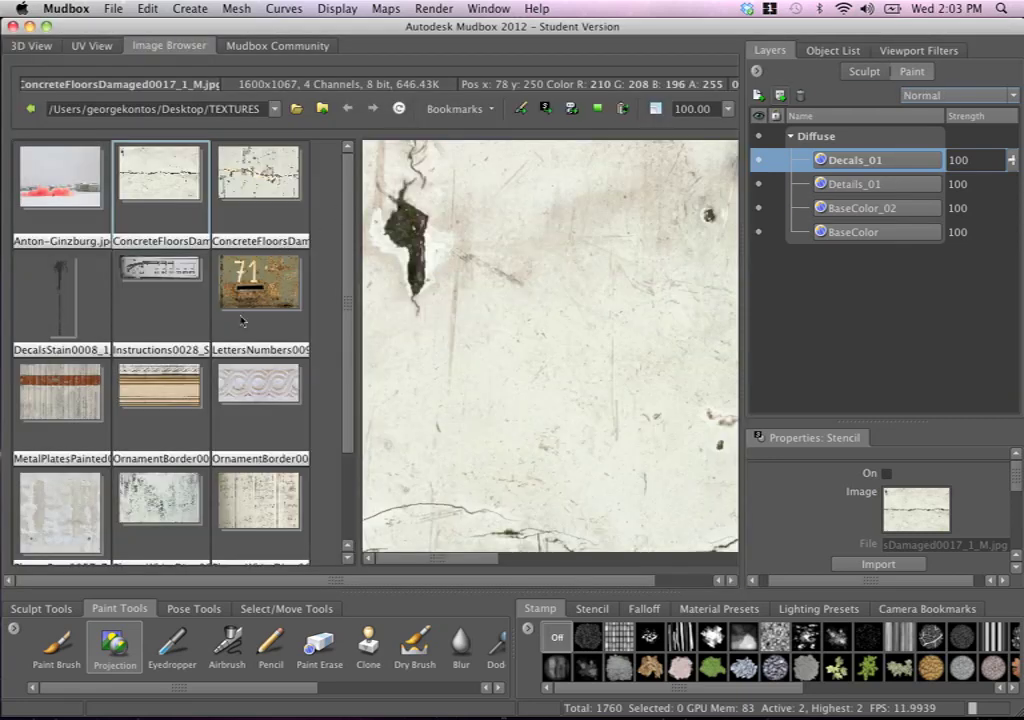
left_click(265, 287)
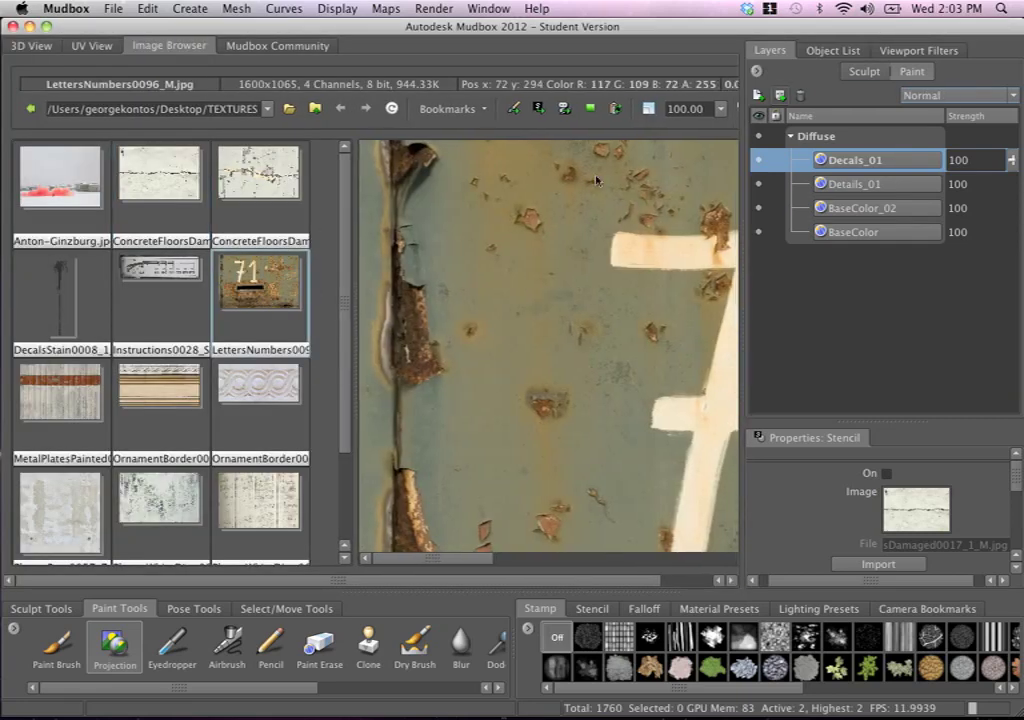
left_click(35, 46)
mouse_move(326, 252)
left_mouse_down()
mouse_move(311, 258)
mouse_move(336, 257)
left_mouse_up()
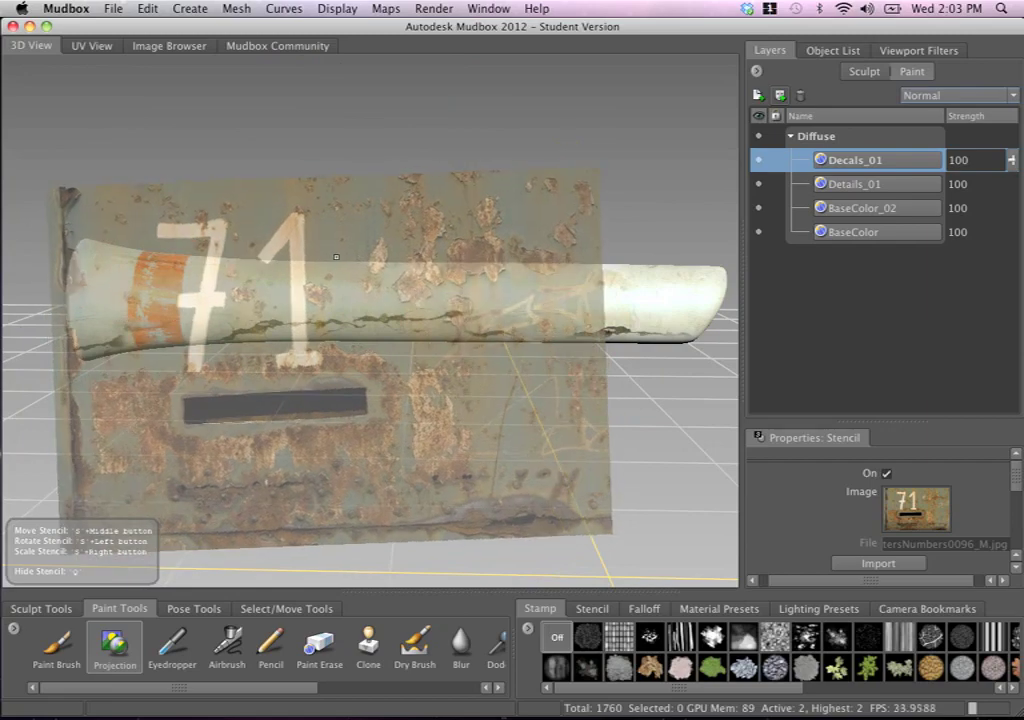
Enlarge the rusty plate stencil and align its slot and rust patches with the barrel beside the orange band
right_click_drag(342, 270, 446, 327, "alt")
middle_click_drag(446, 327, 485, 357, "alt")
left_click_drag(485, 357, 457, 309, "alt")
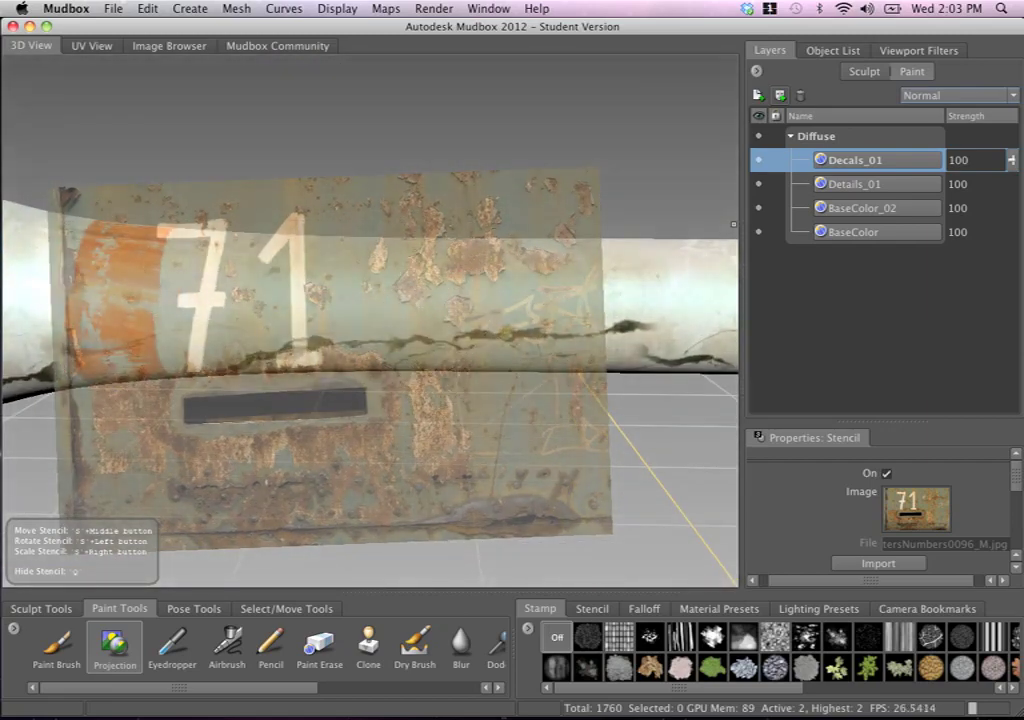
left_click_drag(387, 280, 418, 331)
right_click_drag(418, 331, 458, 368, "alt")
middle_click_drag(459, 368, 555, 364)
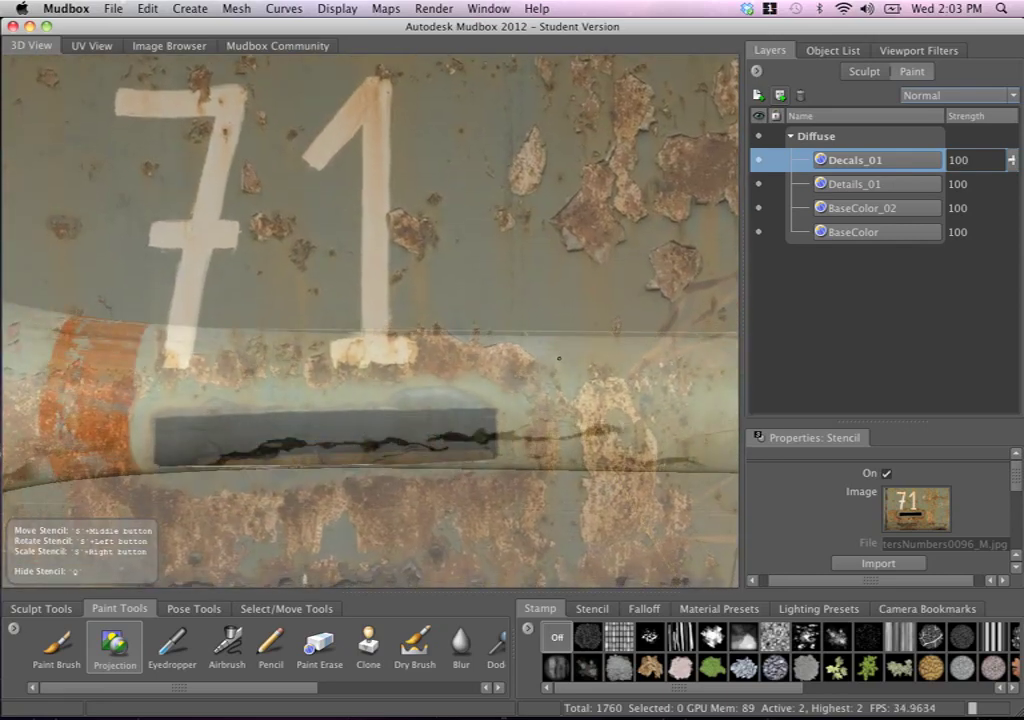
right_click_drag(555, 364, 345, 366)
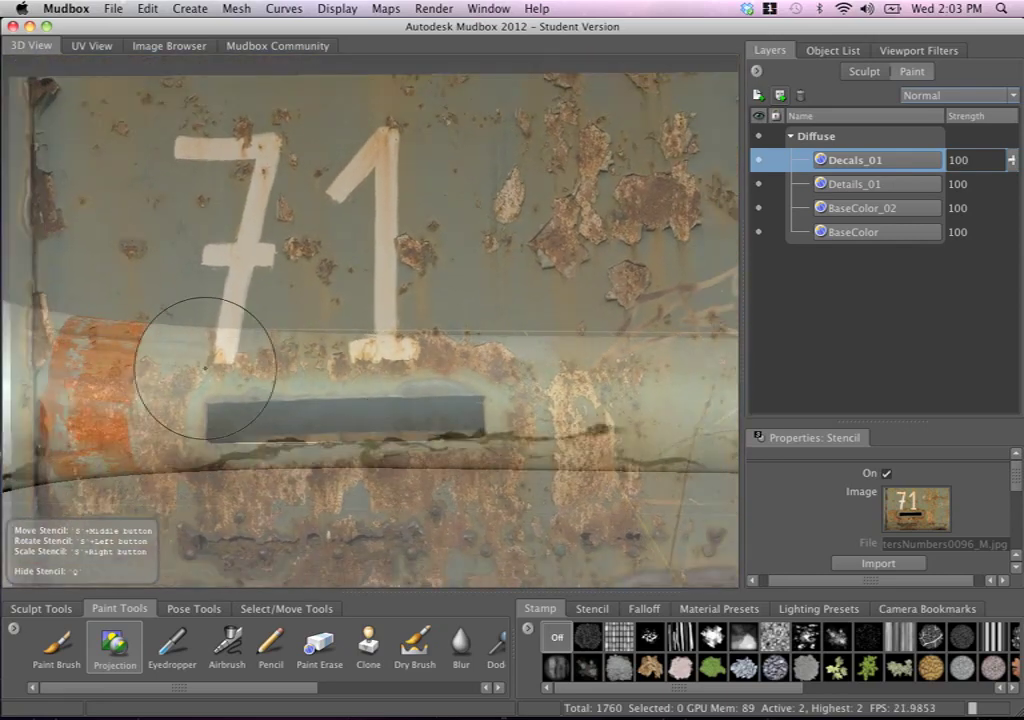
left_click_drag(411, 378, 411, 384, "alt")
middle_click_drag(411, 384, 419, 384)
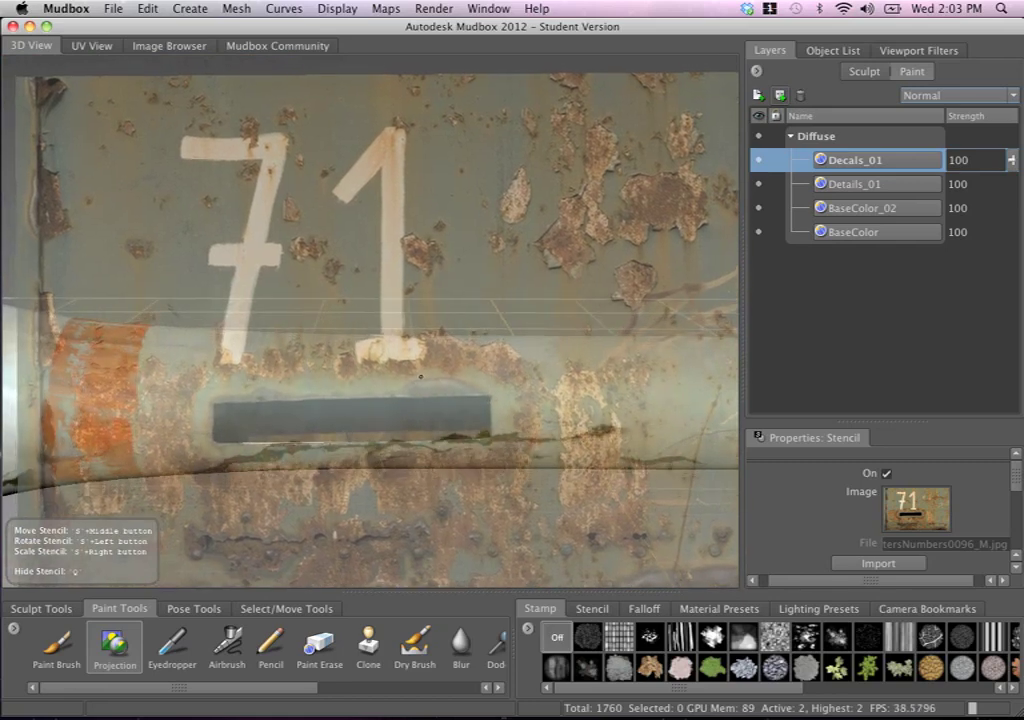
Rename the Decals_01 layer to Rust_01
double_click(873, 162)
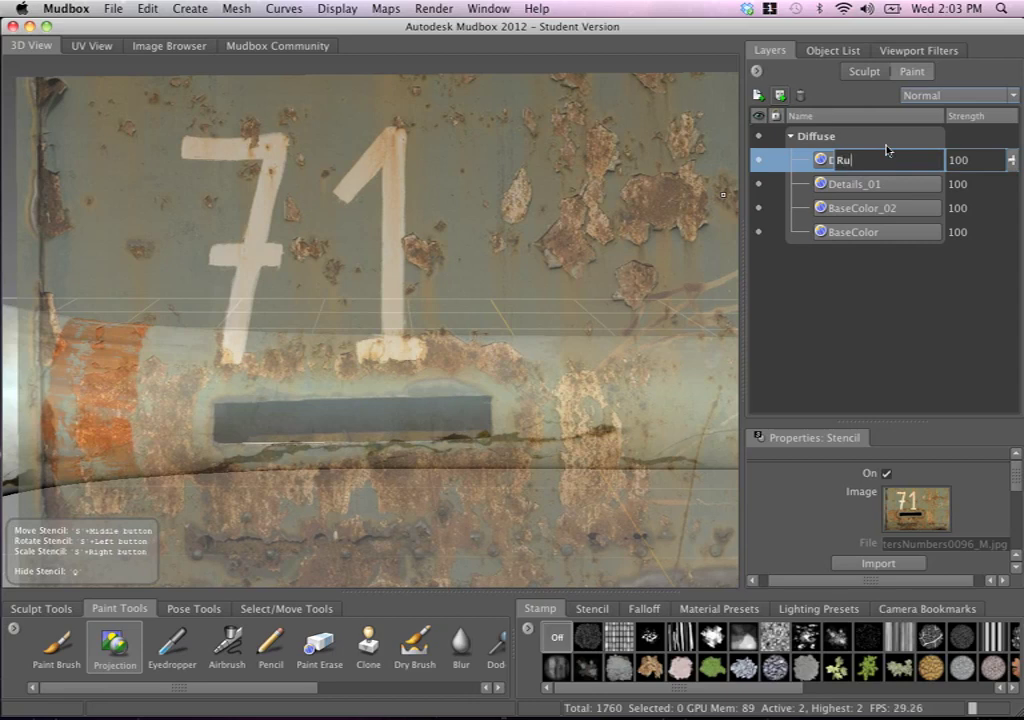
type("Rust_01")
key("Return")
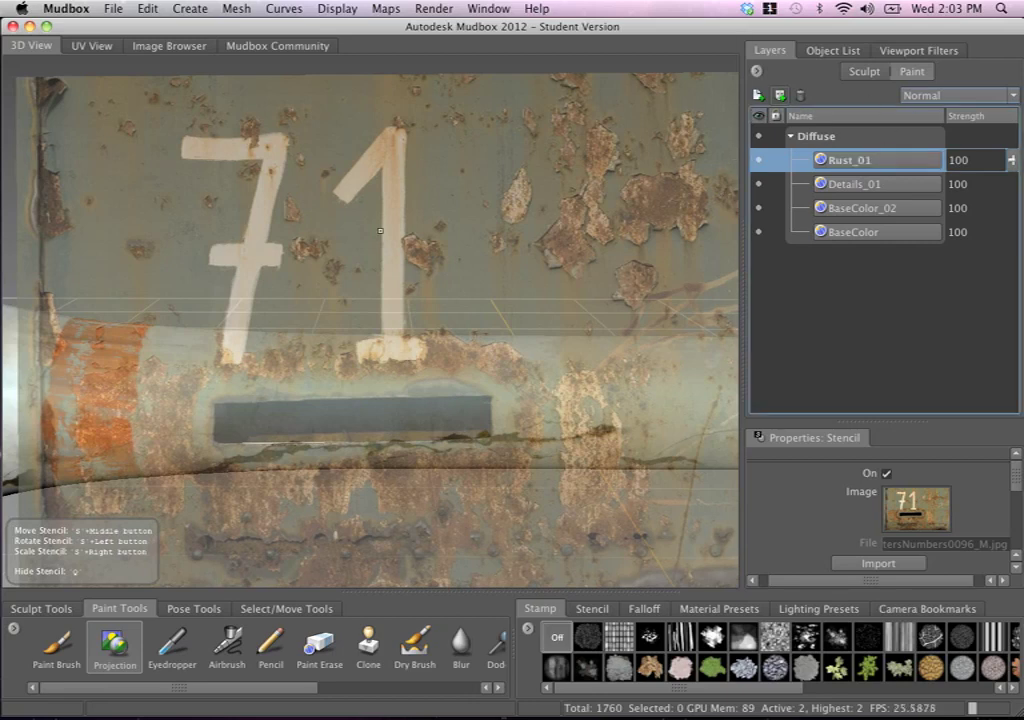
Project the rust patches and dark slot onto the barrel beside the orange band on Rust_01, and hide the stencil
key("q")
mouse_move(313, 361)
left_mouse_down()
mouse_move(192, 359)
mouse_move(305, 378)
left_mouse_up()
key("q")
mouse_move(405, 365)
left_mouse_down()
mouse_move(500, 385)
mouse_move(310, 399)
mouse_move(560, 375)
mouse_move(548, 381)
left_mouse_up()
key("q")
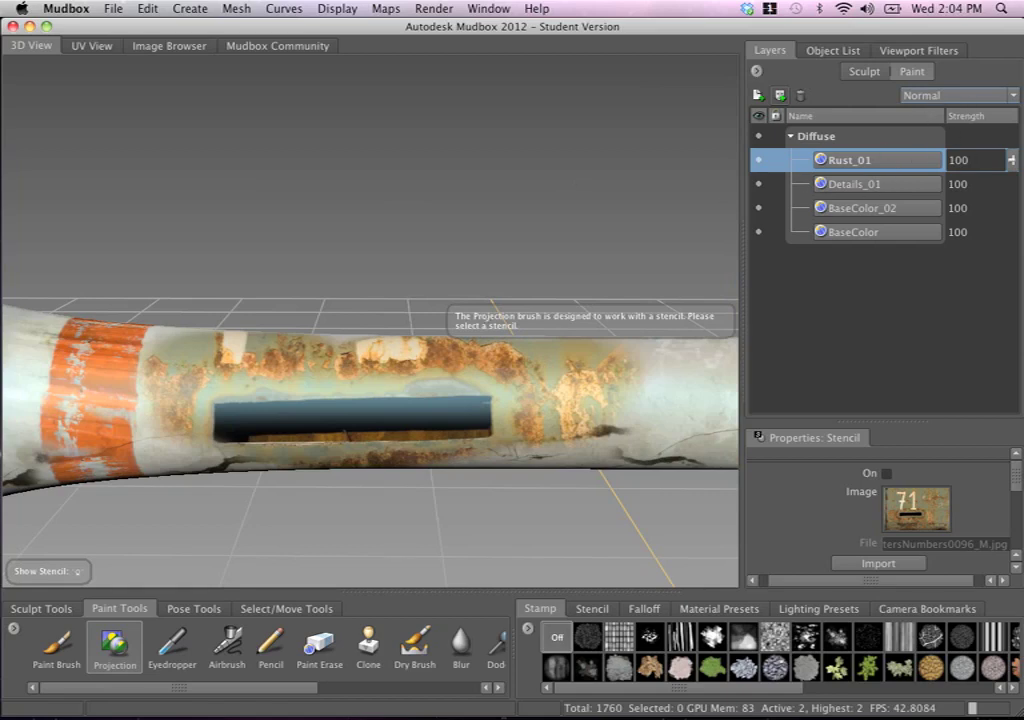
Try Multiply, Lighten and Screen blending on the Rust_01 layer and set it to Overlay
left_click(948, 96)
left_click(932, 154)
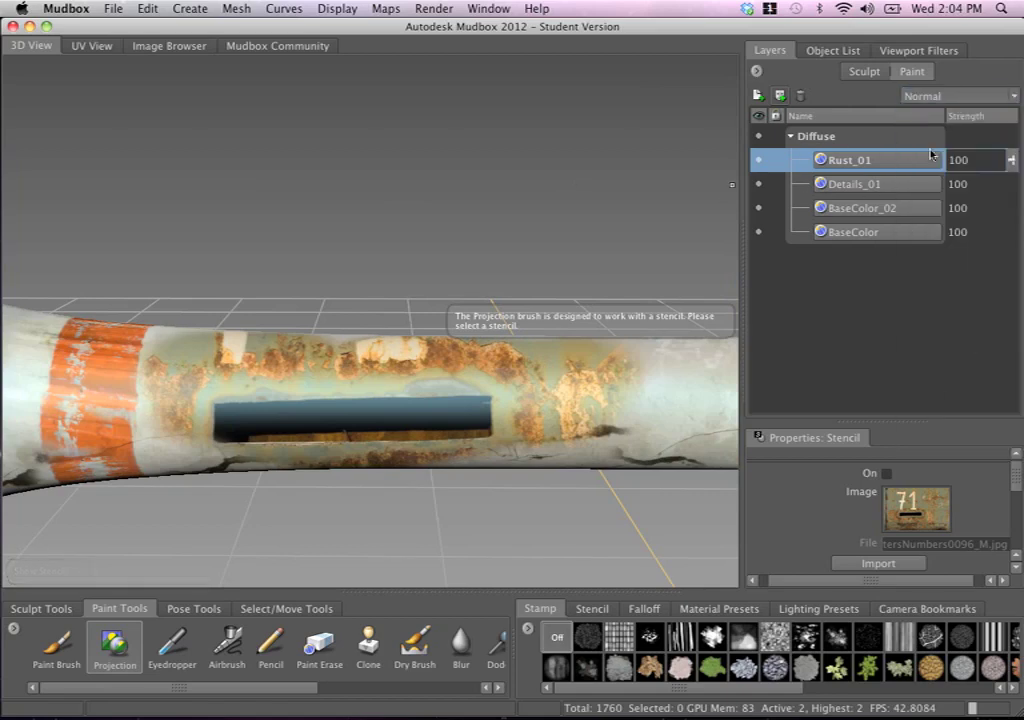
left_click(948, 96)
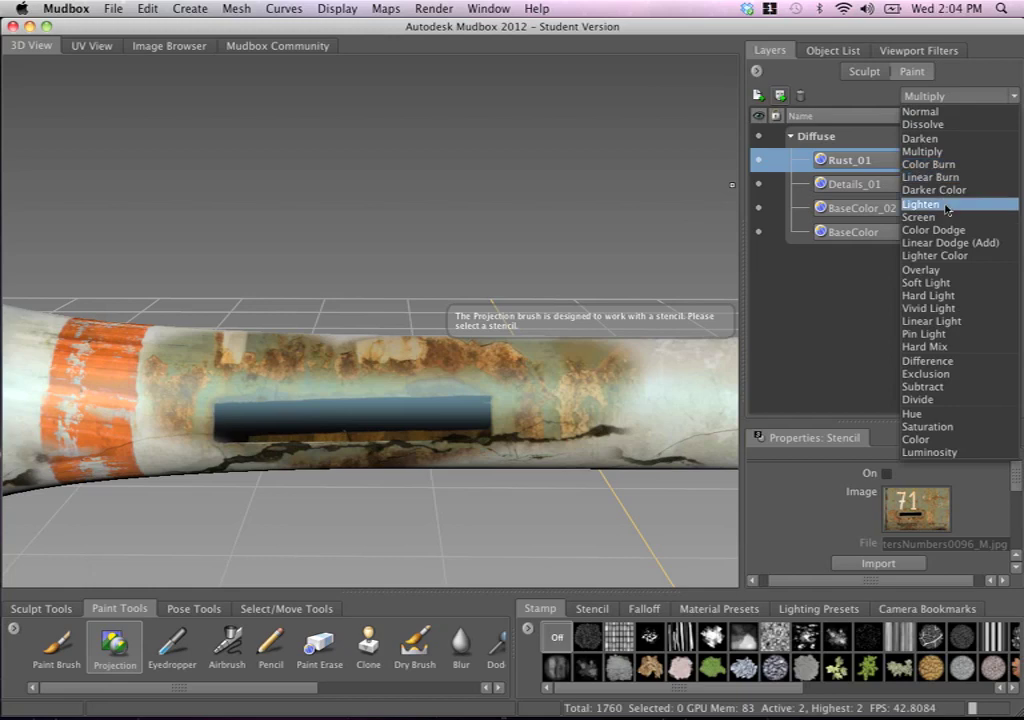
left_click(944, 206)
left_click(950, 96)
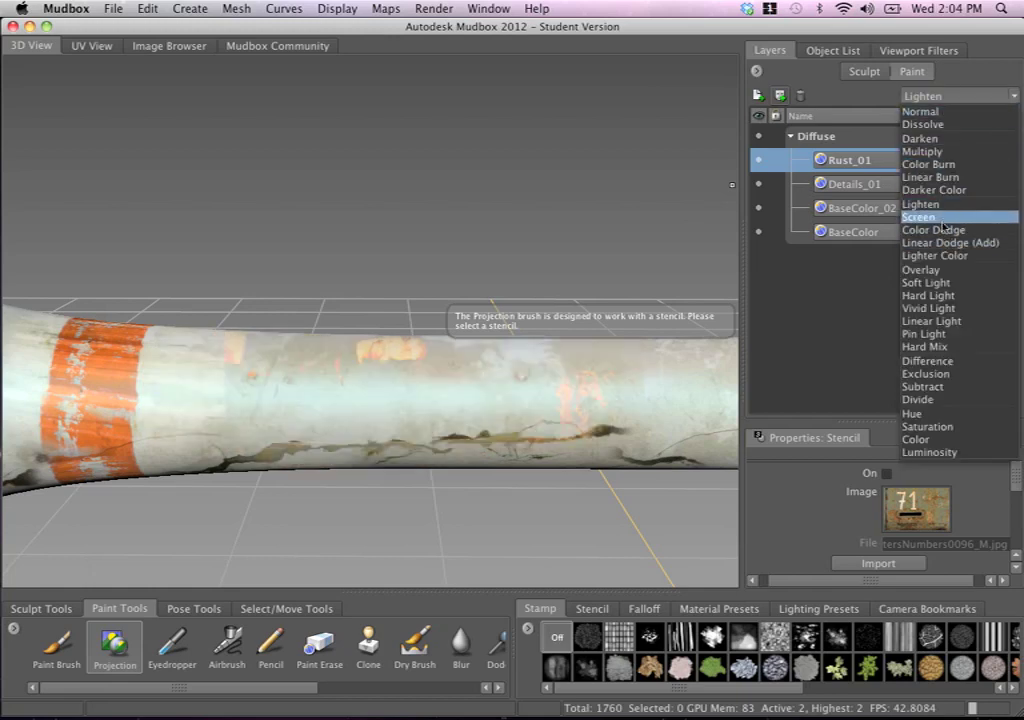
left_click(944, 221)
left_click(945, 96)
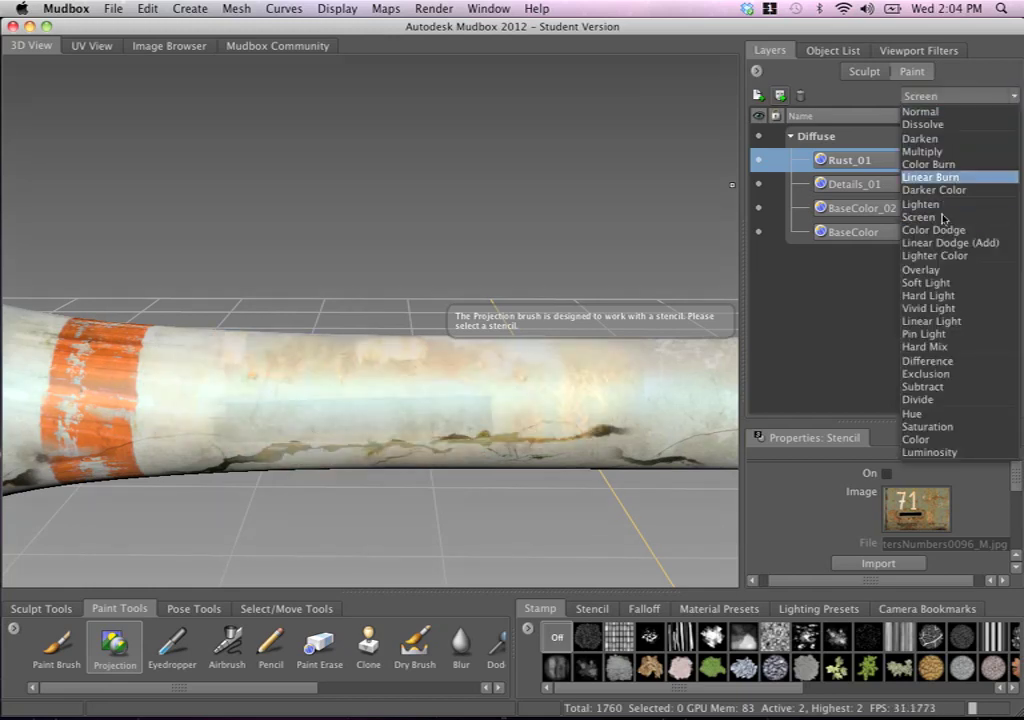
left_click(934, 269)
Erase the projected dark slot and the plate color around it from Rust_01 with the Paint Erase brush
left_click_drag(366, 271, 359, 318, "alt")
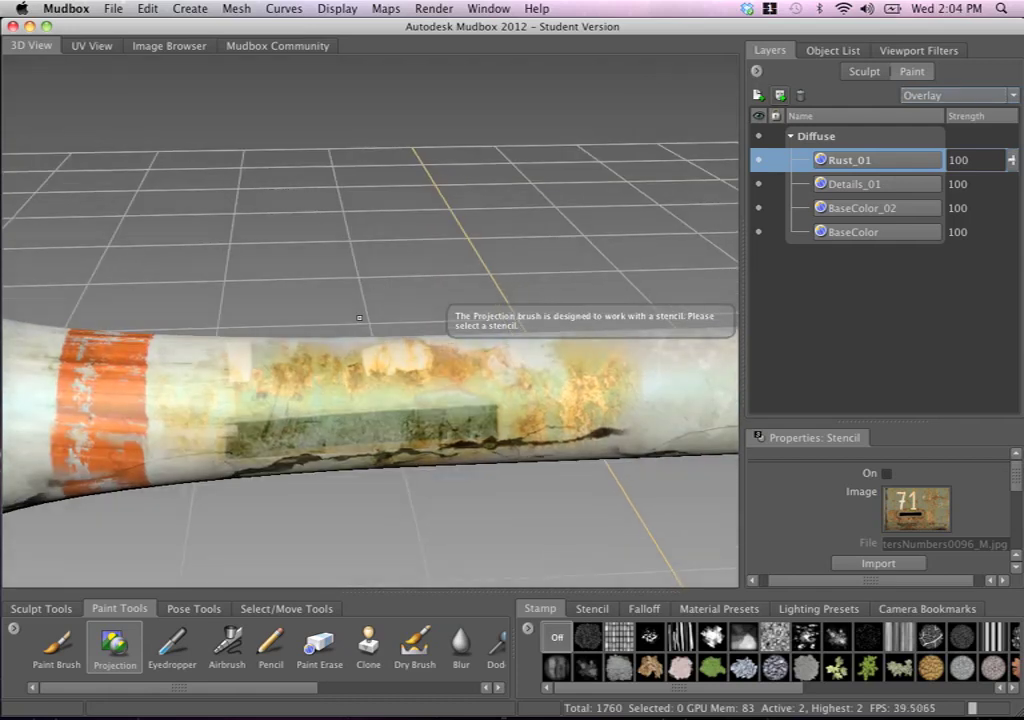
left_click(315, 647)
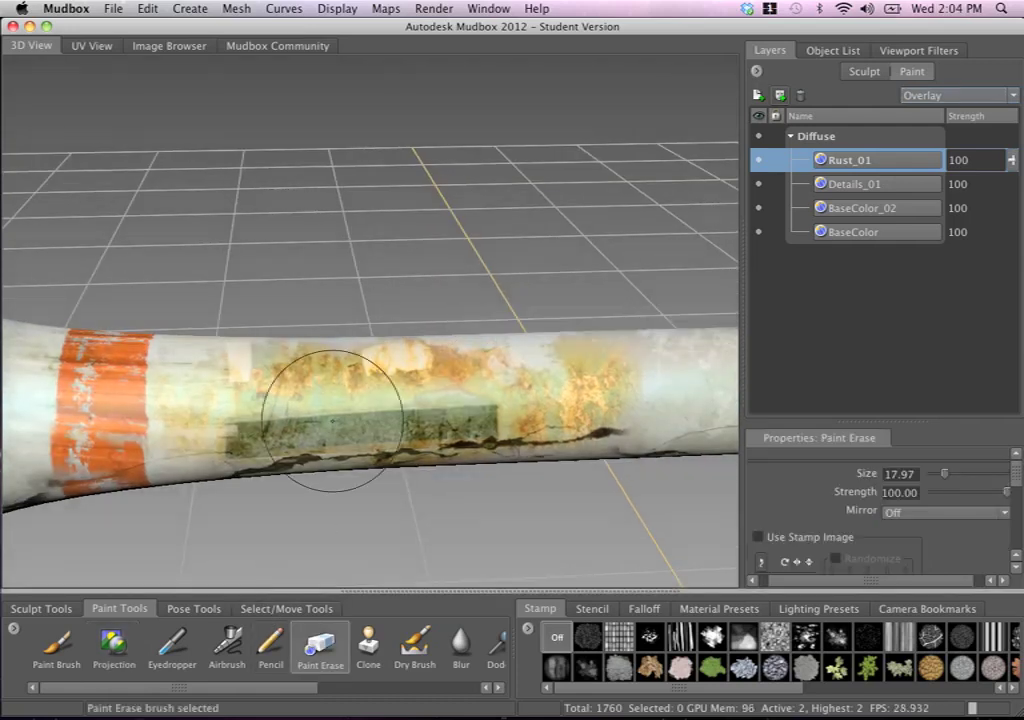
mouse_move(292, 430)
left_mouse_down()
mouse_move(261, 446)
mouse_move(370, 360)
mouse_move(440, 340)
left_mouse_up()
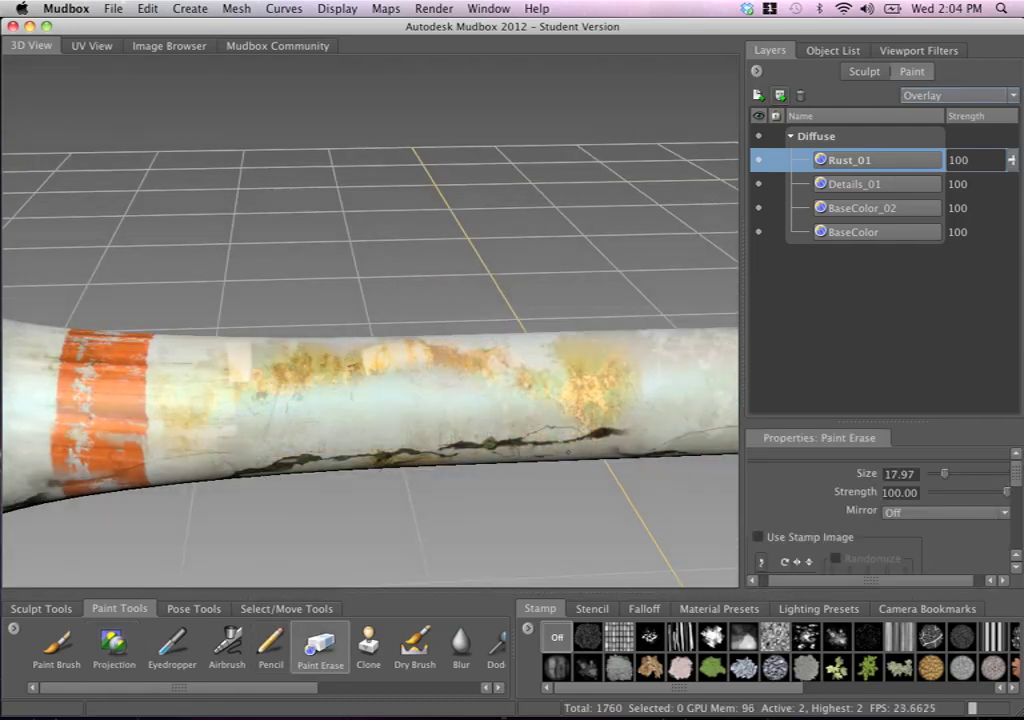
Increase the contrast of the rust patches along the barrel up to the orange band with the Contrast brush
left_click_drag(390, 440, 407, 462, "alt")
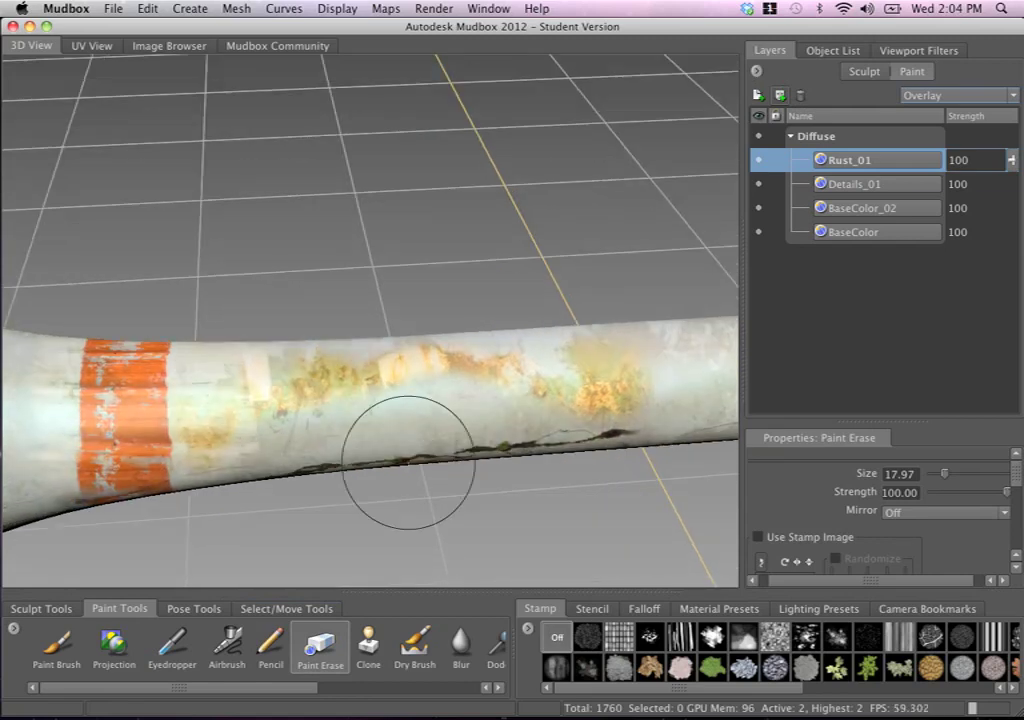
middle_click_drag(420, 435, 445, 320, "alt")
right_click_drag(445, 320, 489, 394, "alt")
middle_click_drag(456, 379, 429, 484, "alt")
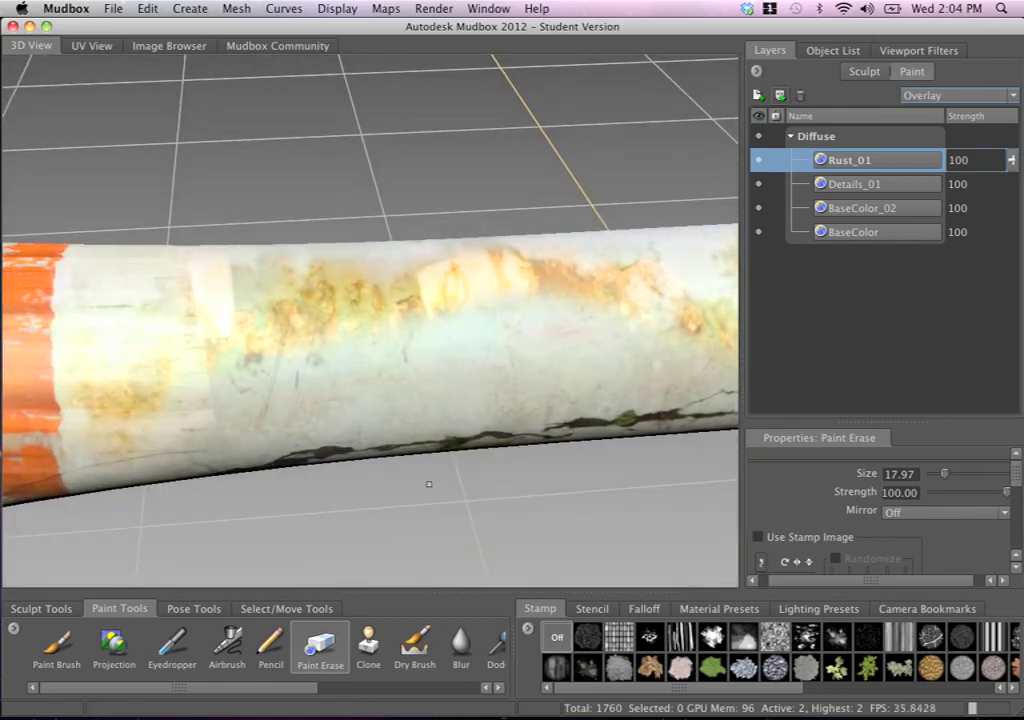
scroll(347, 677, "right", 8)
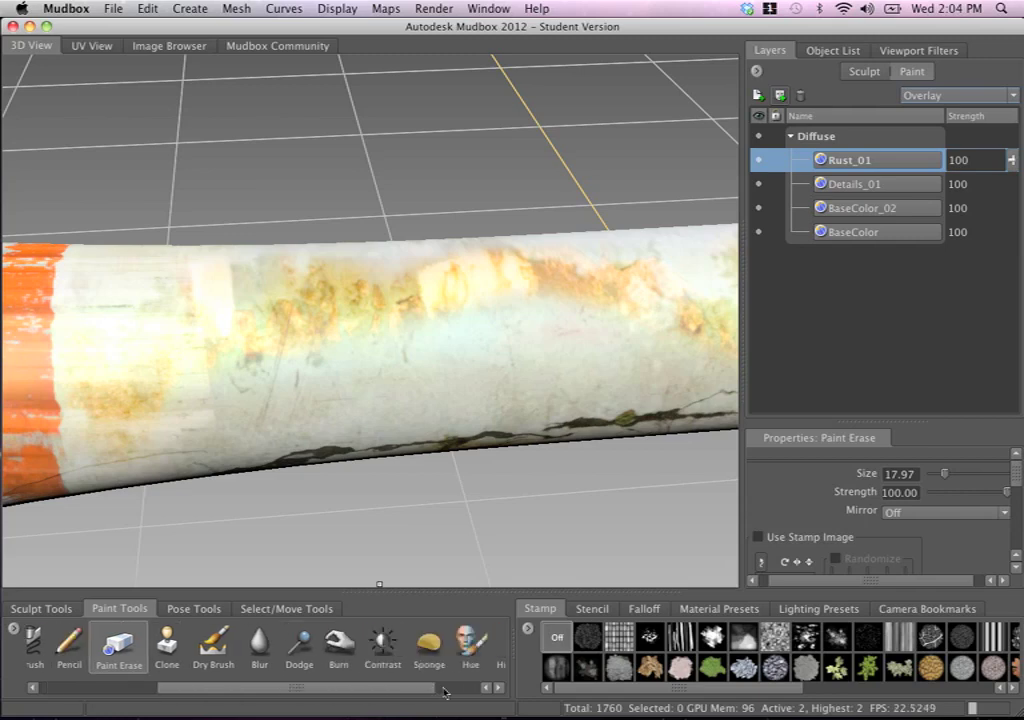
scroll(470, 694, "right", 2)
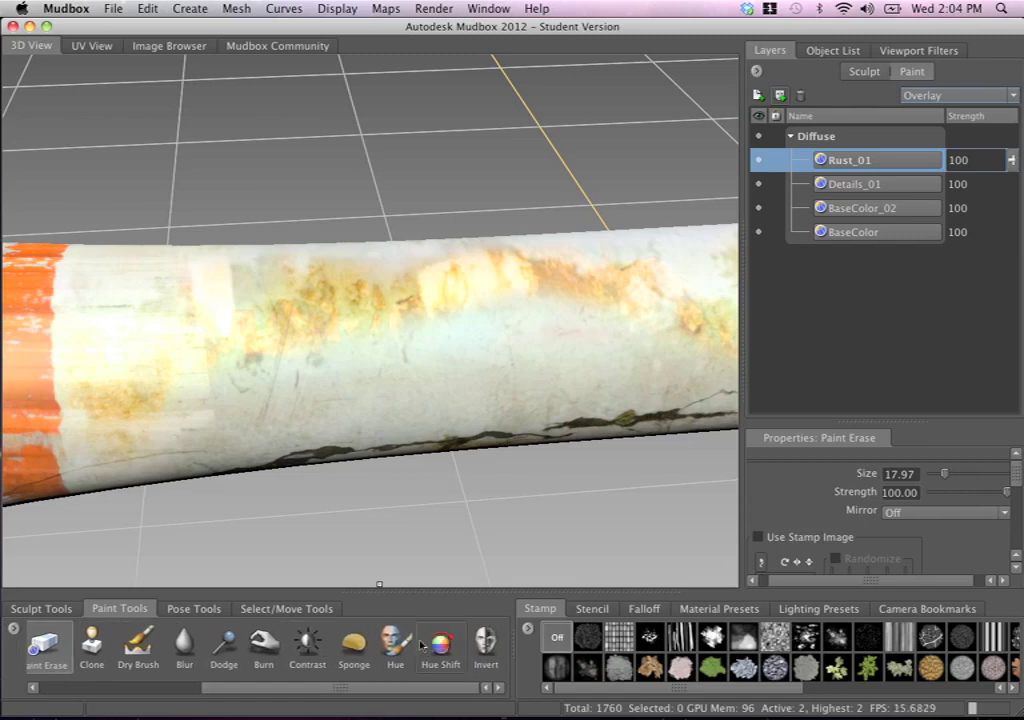
left_click(308, 650)
mouse_move(297, 331)
left_mouse_down()
mouse_move(250, 258)
mouse_move(355, 298)
left_mouse_up()
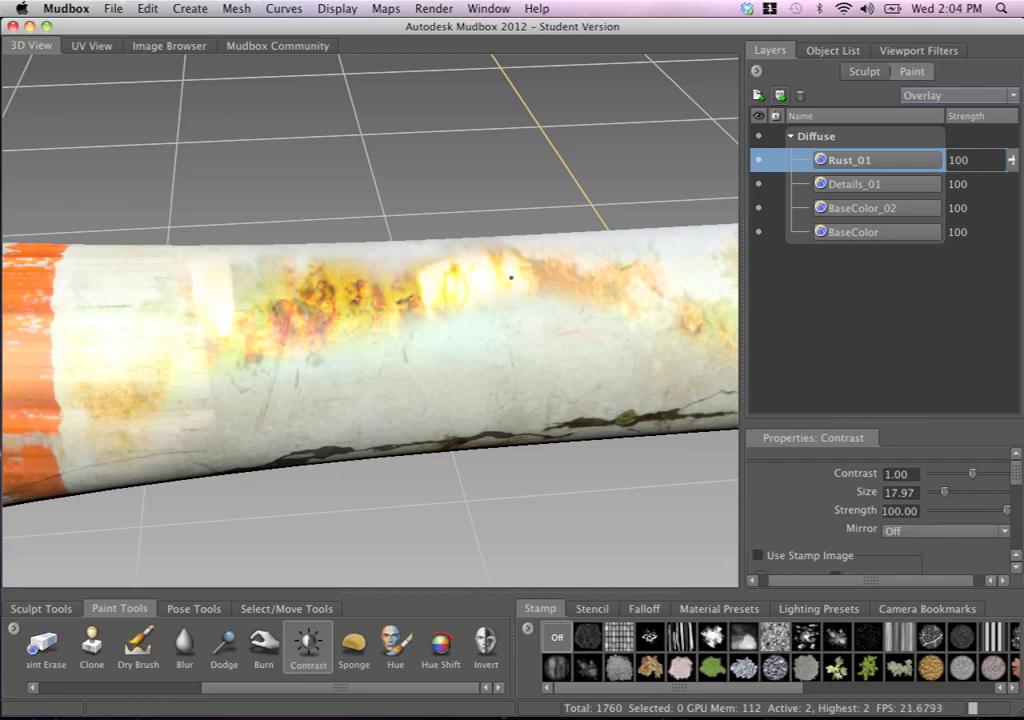
left_click_drag(511, 278, 606, 317)
left_click_drag(228, 383, 86, 398)
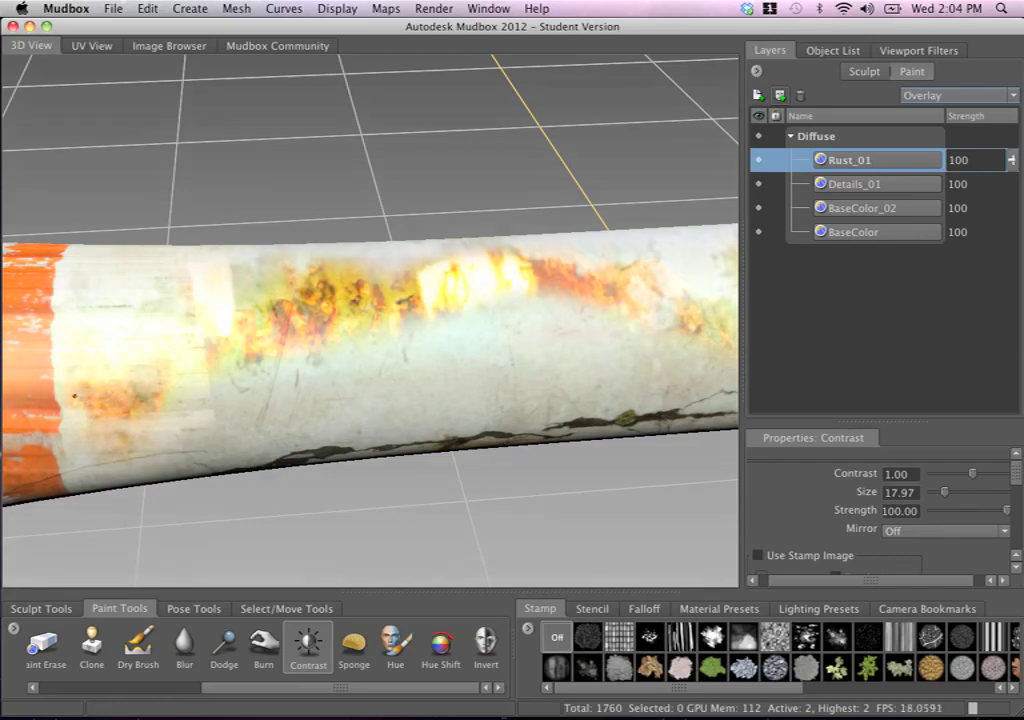
Return to the Projection brush and resize, move and rotate the rusty plate stencil over the barrel's slanted end
right_click_drag(231, 272, 171, 240, "alt")
left_click_drag(171, 240, 363, 255, "alt")
left_click_drag(366, 255, 375, 391, "alt")
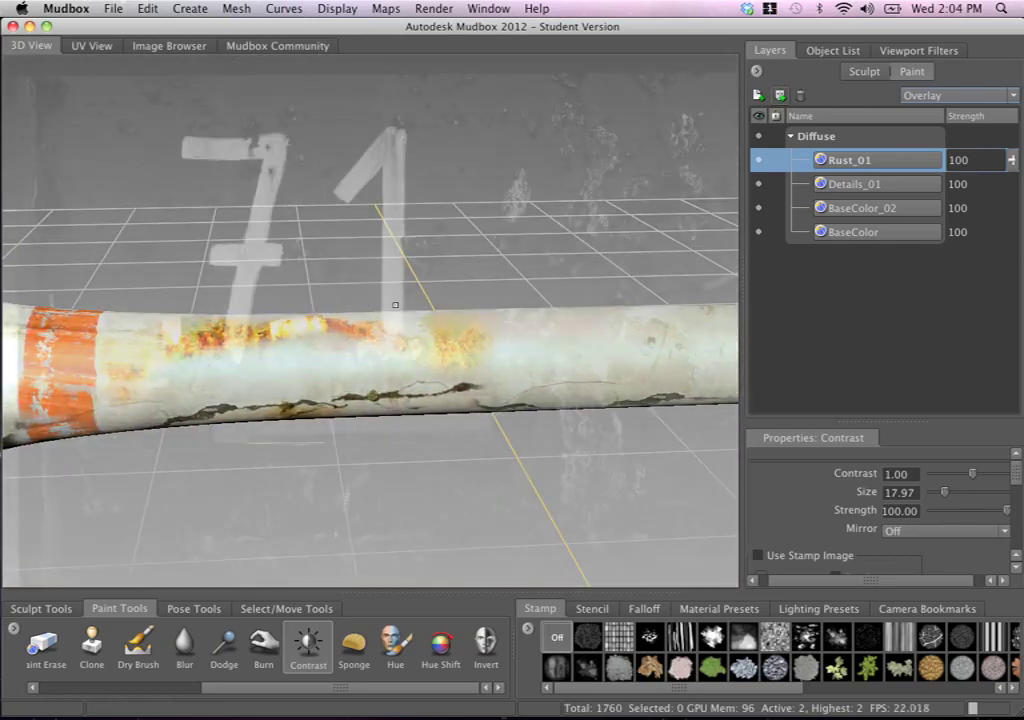
left_click_drag(395, 304, 354, 368, "alt")
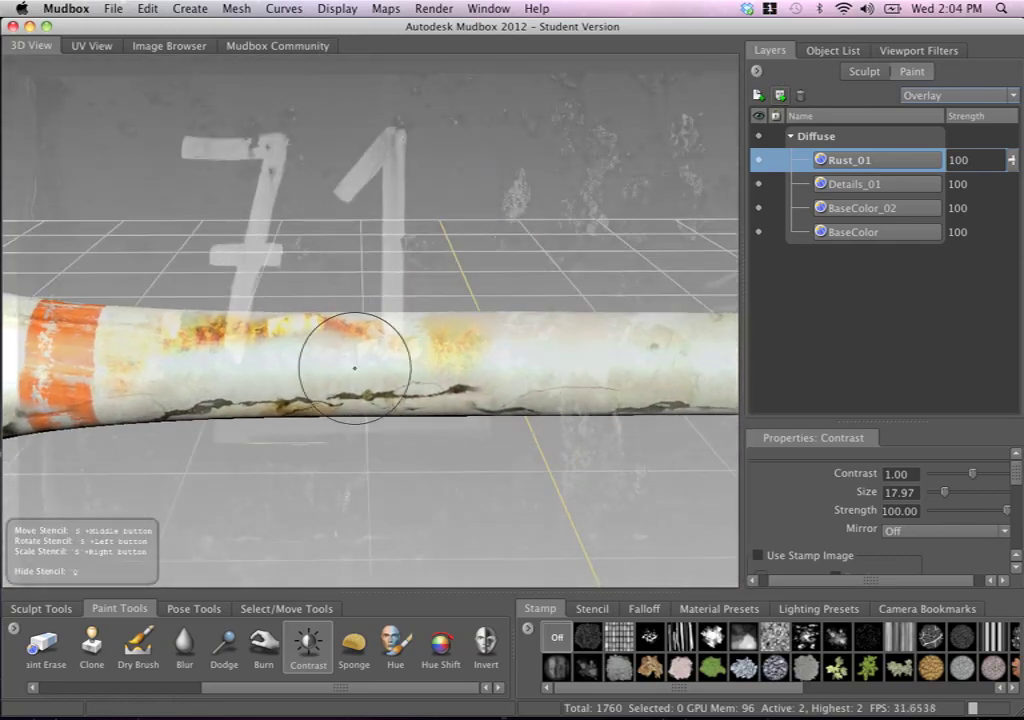
left_click_drag(208, 690, 60, 688)
left_click(113, 650)
left_click_drag(402, 347, 400, 260, "alt")
right_click_drag(400, 260, 370, 338)
middle_click_drag(388, 322, 383, 261)
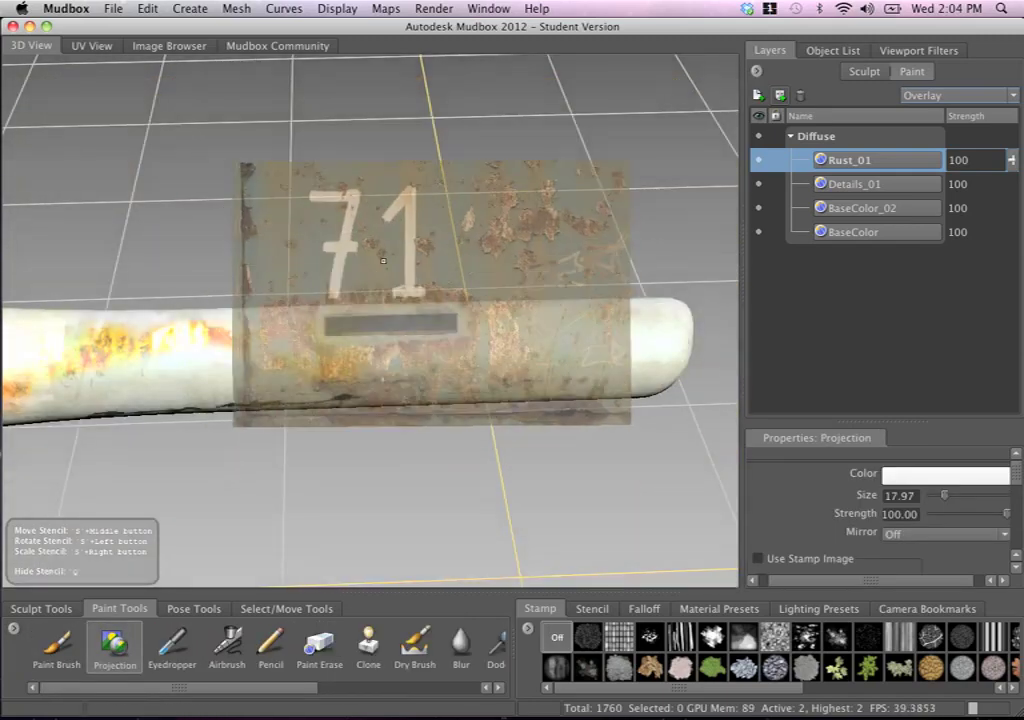
right_click_drag(383, 261, 438, 300)
middle_click_drag(438, 315, 432, 250)
left_click_drag(432, 250, 478, 250)
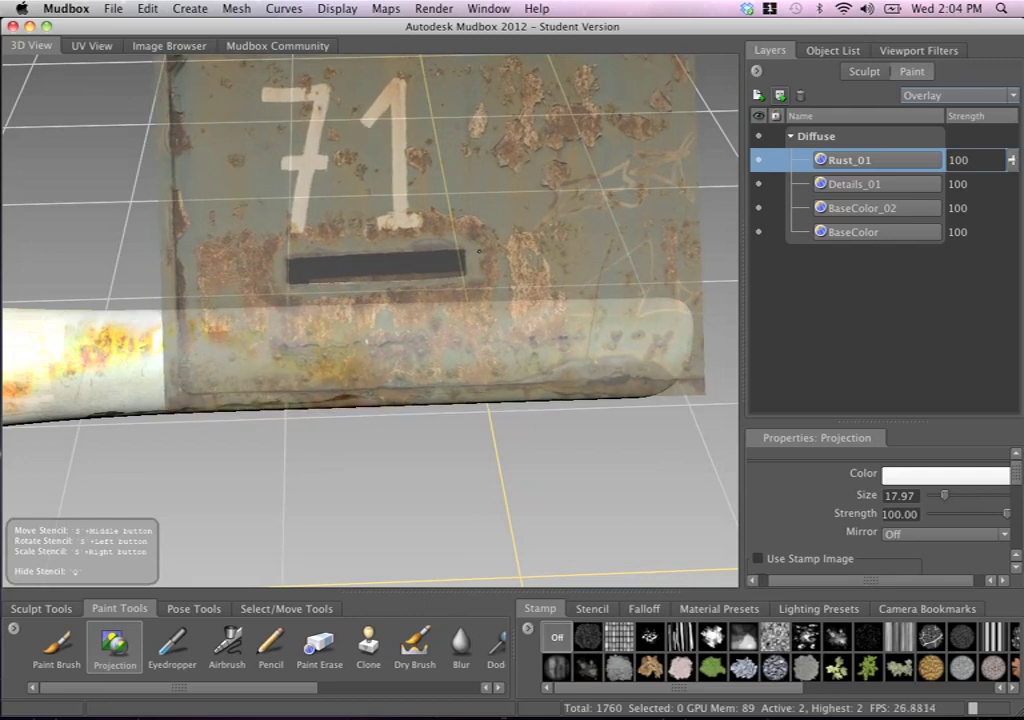
Project rust from the plate stencil along the barrel toward its slanted end on Rust_01
key("q")
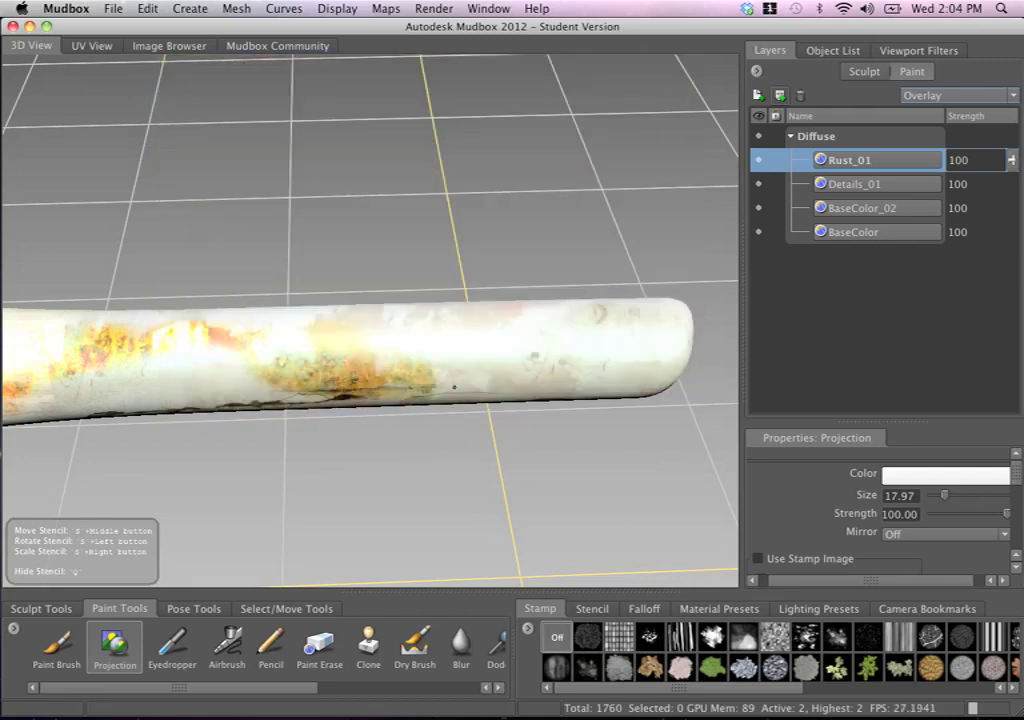
left_click_drag(408, 386, 614, 370)
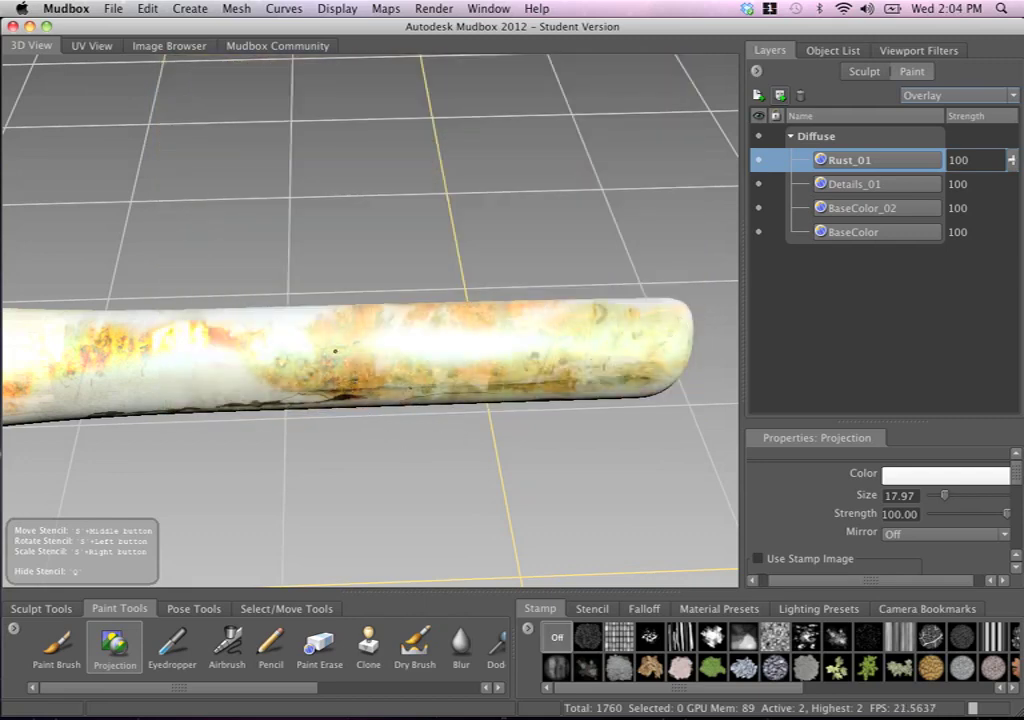
key("q")
Project more rust around the barrel's other sides near the slanted end, and hide the stencil
mouse_move(459, 293)
left_mouse_down("alt")
mouse_move(431, 281)
mouse_move(400, 225)
left_mouse_up("alt")
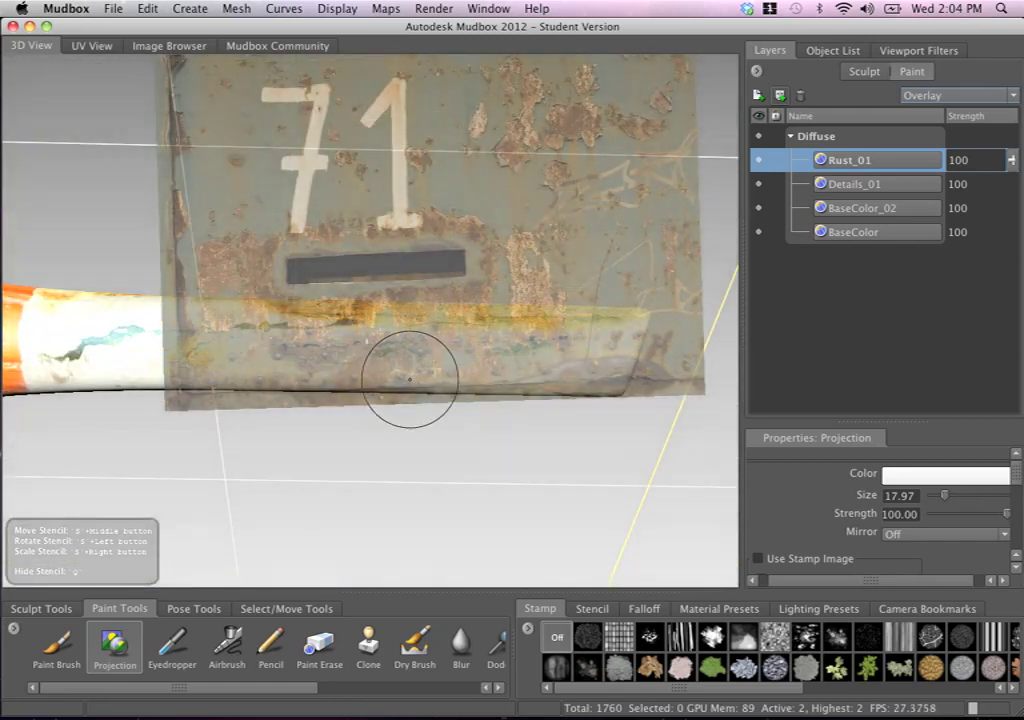
key("q")
key("q")
left_click_drag(389, 322, 395, 386, "alt")
key("q")
Set the Rust_01 layer's blend mode to Soft Light
left_click(957, 95)
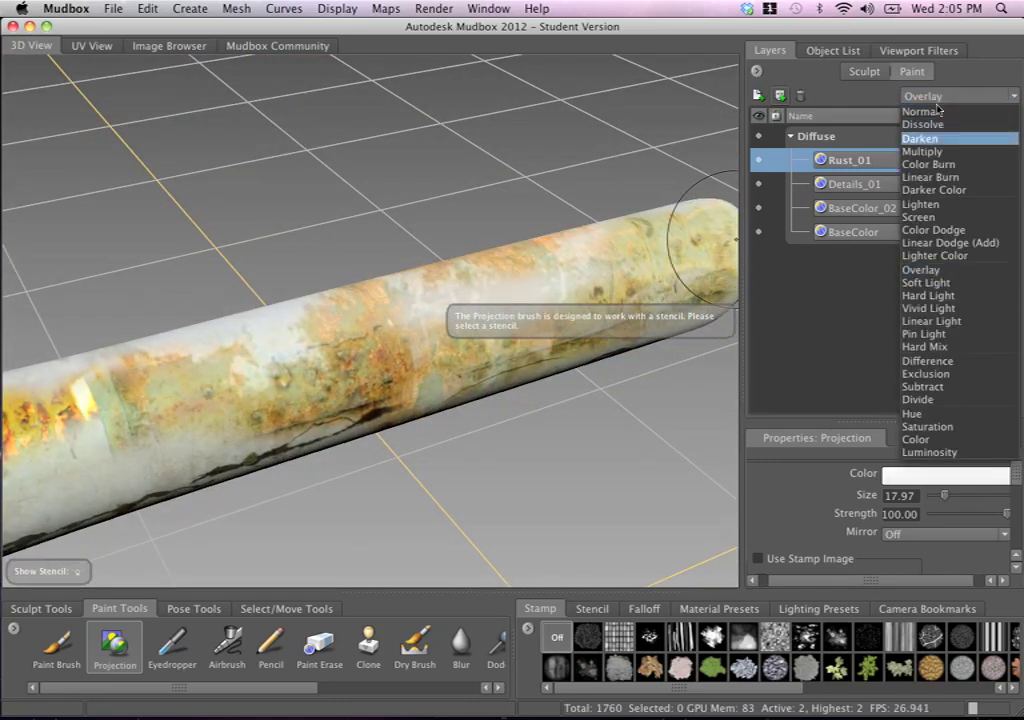
left_click(929, 283)
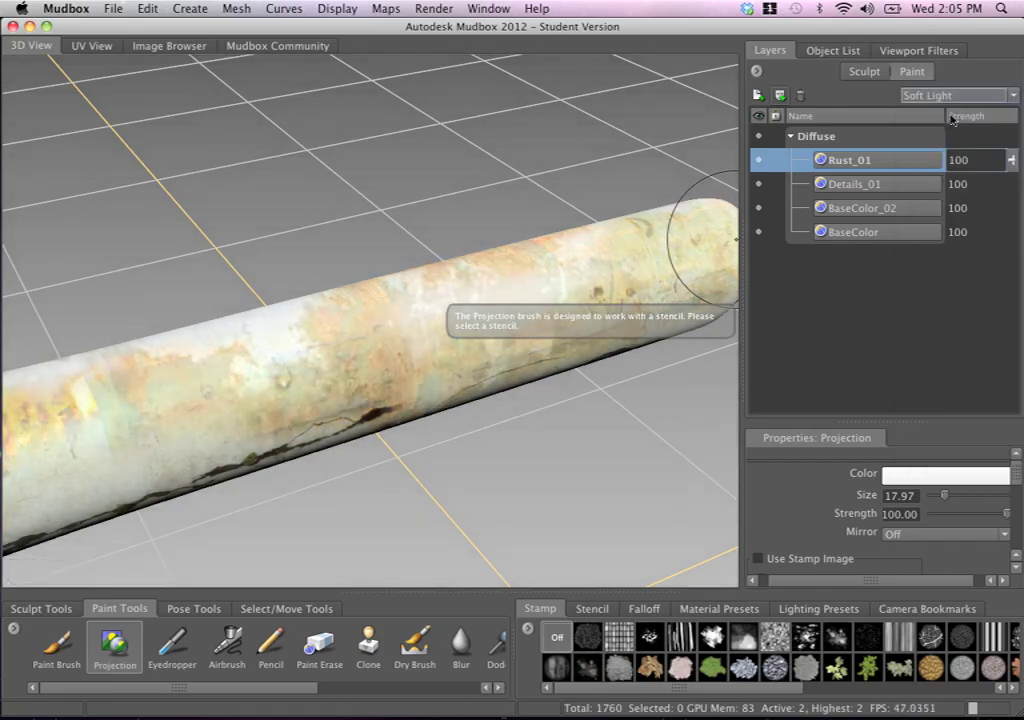